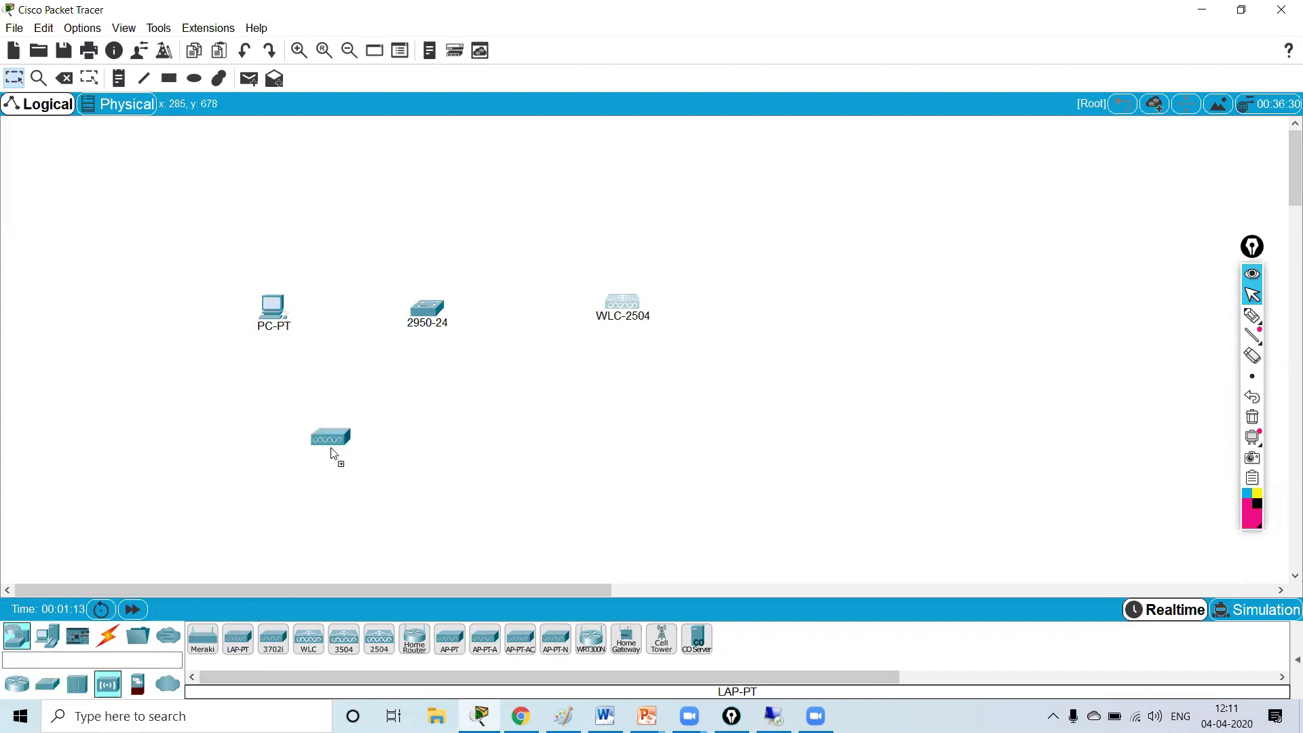
- Place two LAP-PT access points and a Server-PT above the switch on the canvas
left_click(239, 643)
left_click(475, 450)
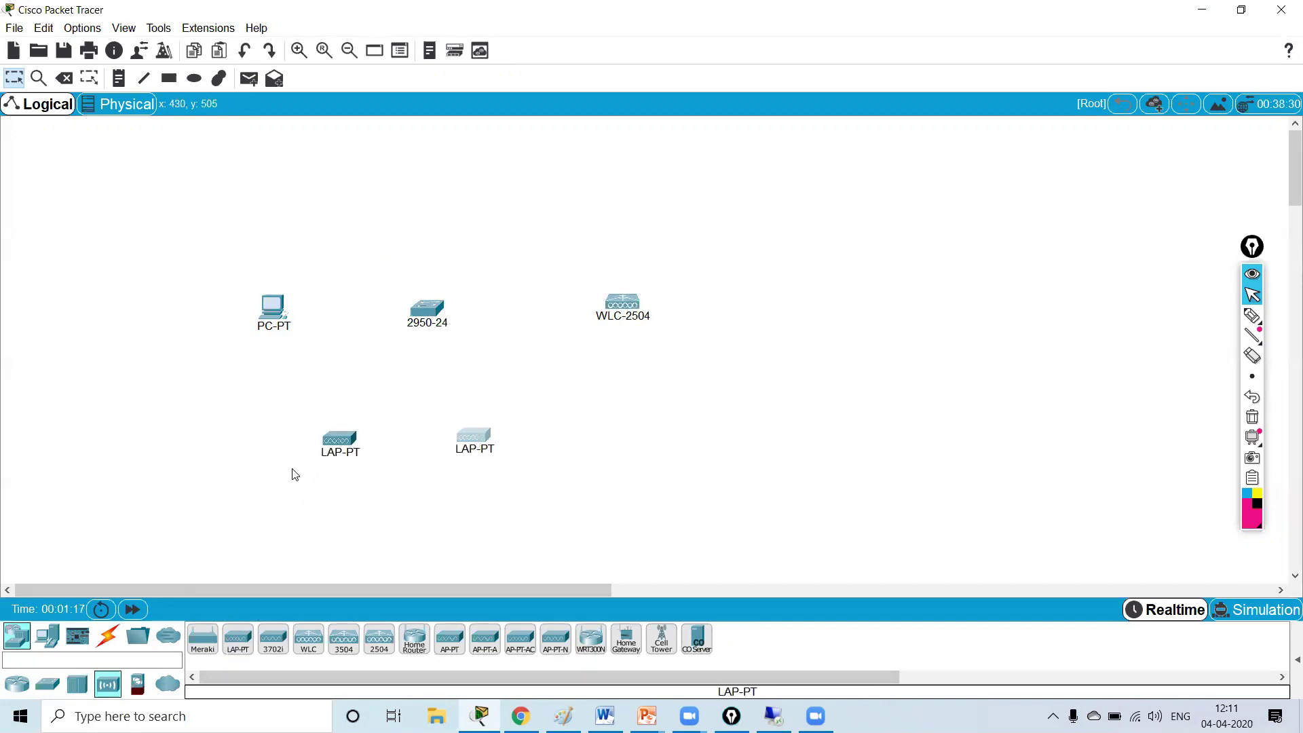
left_click(46, 636)
left_click(273, 638)
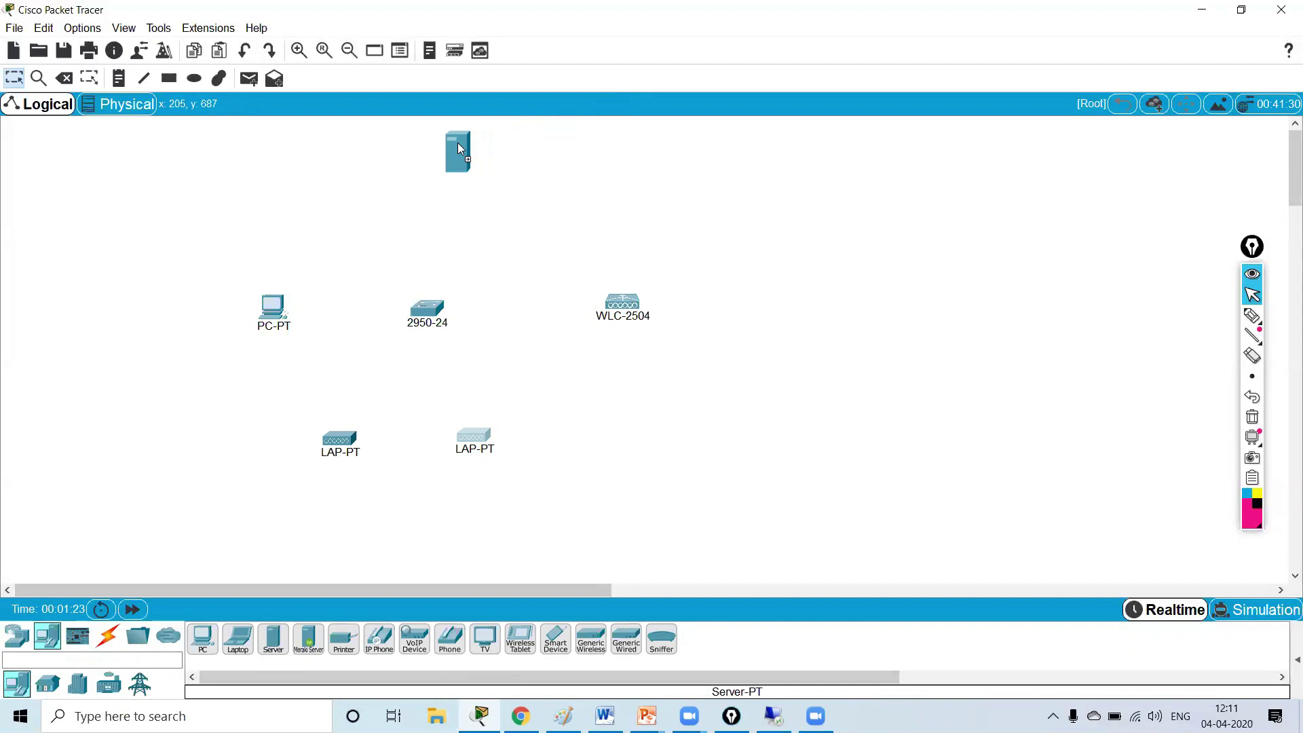
left_click(459, 148)
left_click(107, 636)
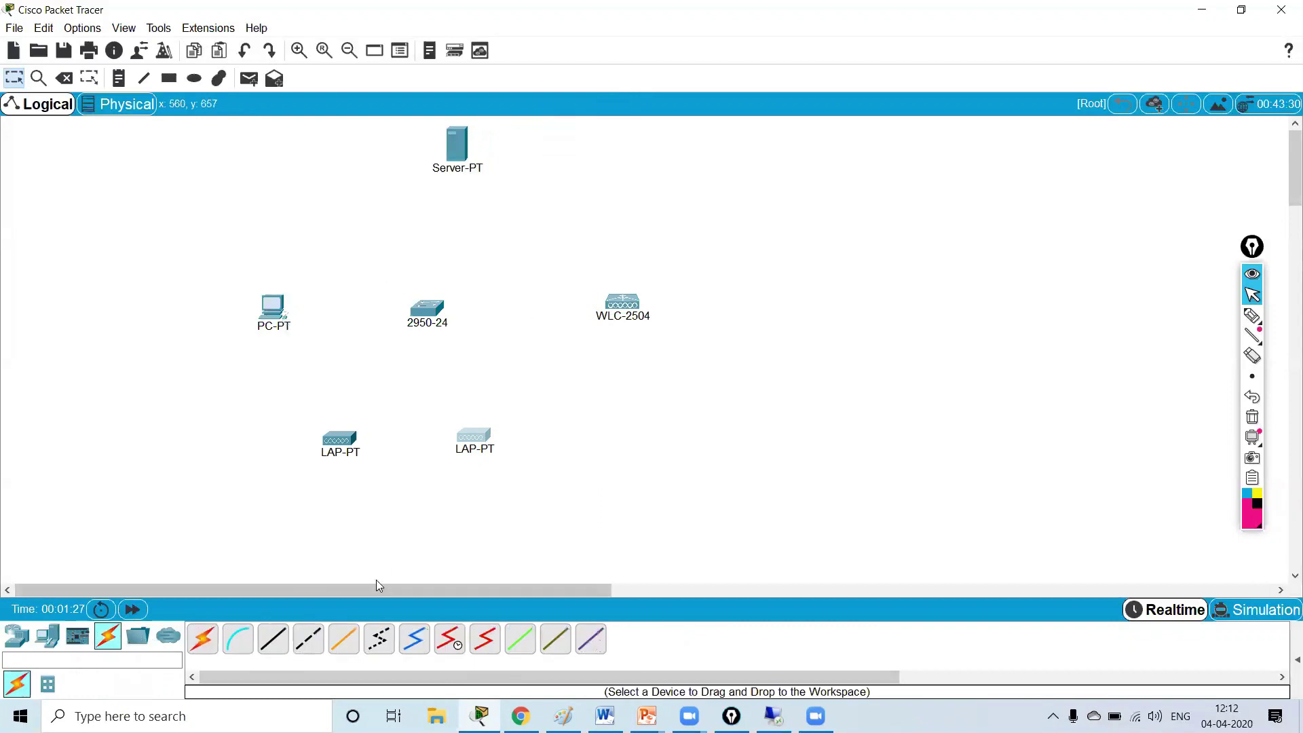
- Cable PC-PT to Fa0/1, WLC-2504 Gig1 to Fa0/2 and Server-PT to Fa0/3 with automatic cables
left_click(202, 638)
left_click(272, 307)
left_click(426, 309)
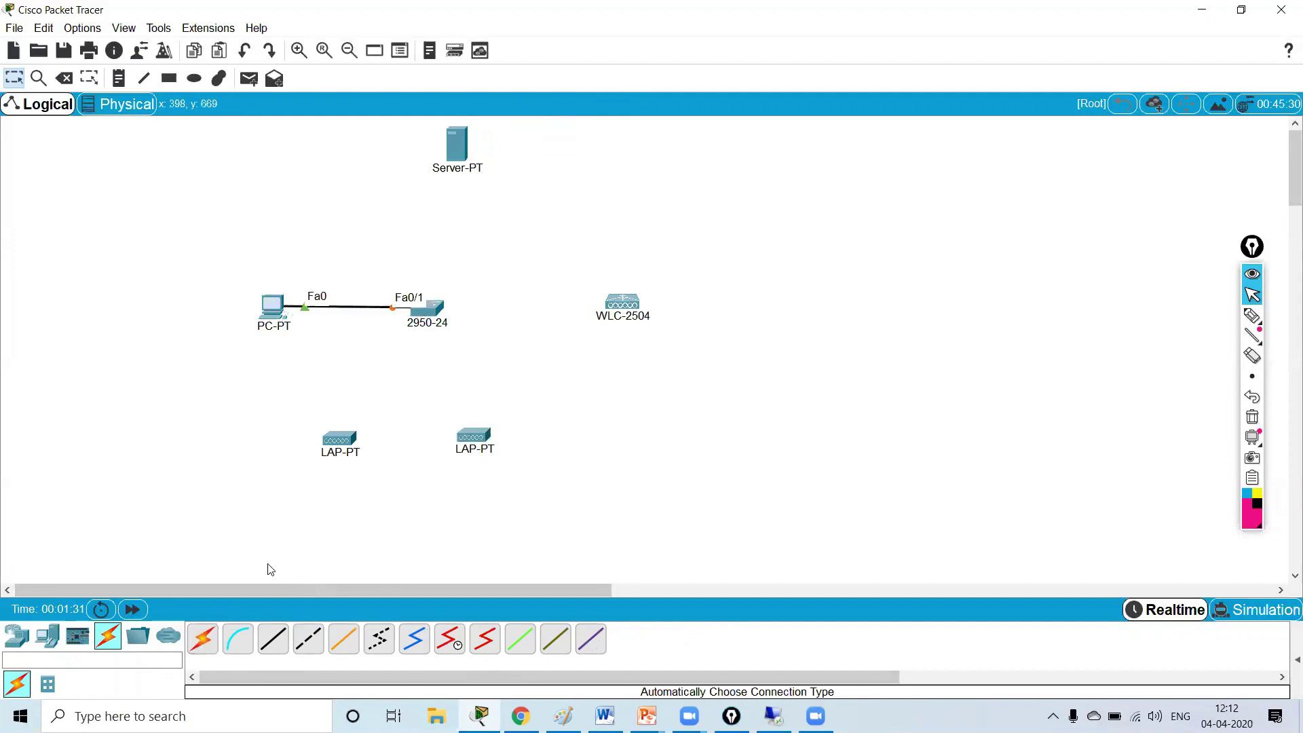
left_click(202, 638)
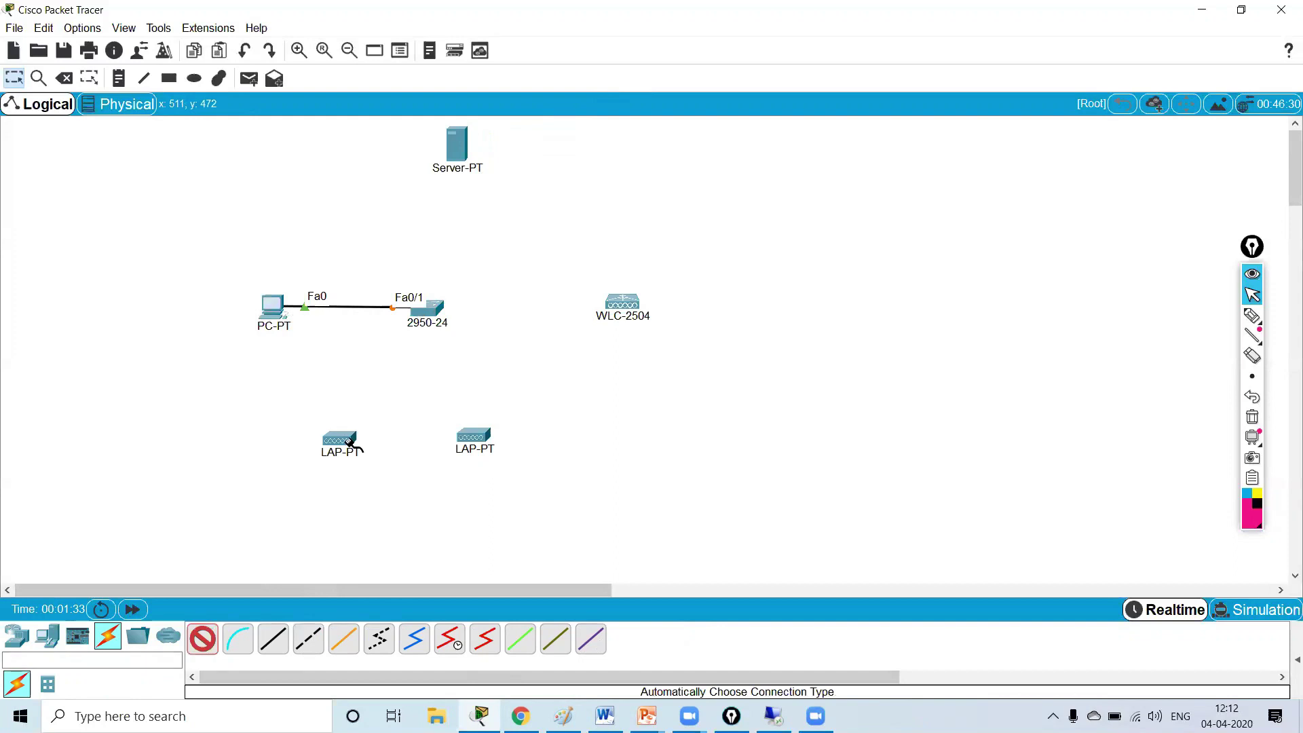
left_click(432, 306)
left_click(620, 302)
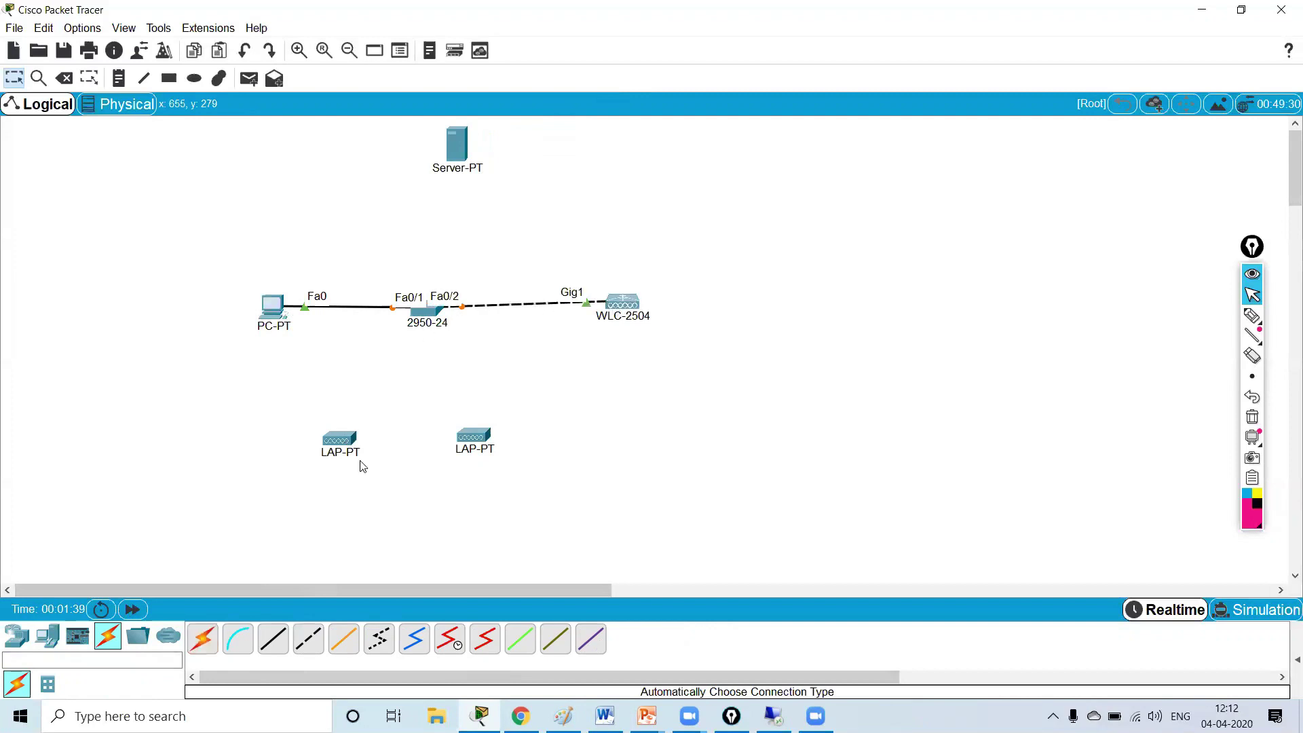
left_click(203, 639)
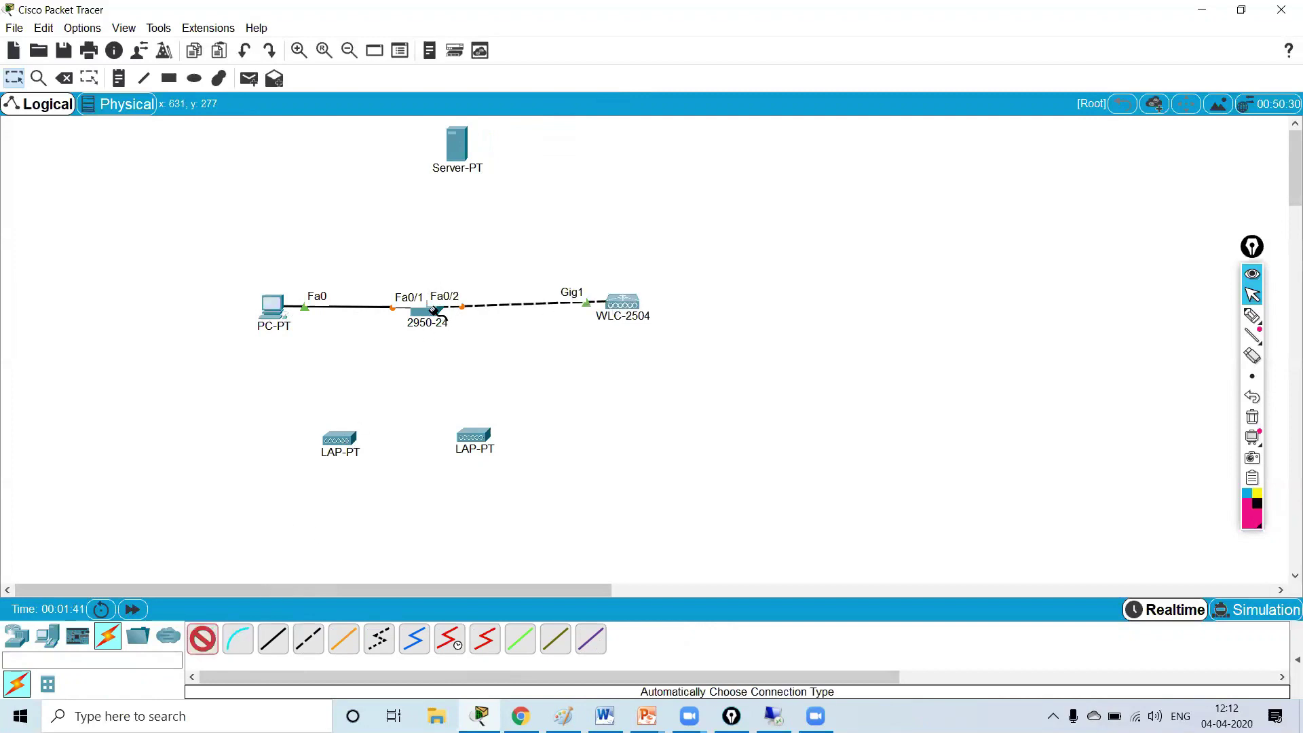
left_click(456, 146)
left_click(429, 309)
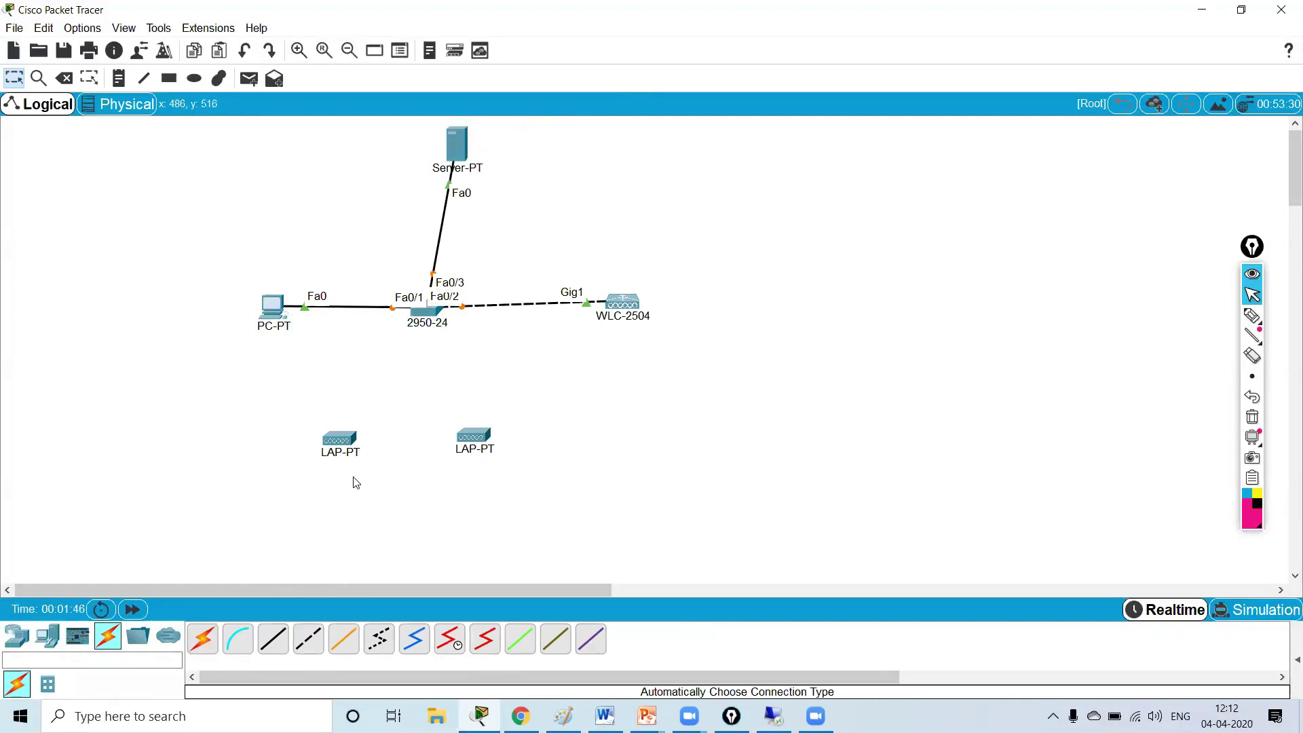
left_click_drag(337, 444, 337, 439)
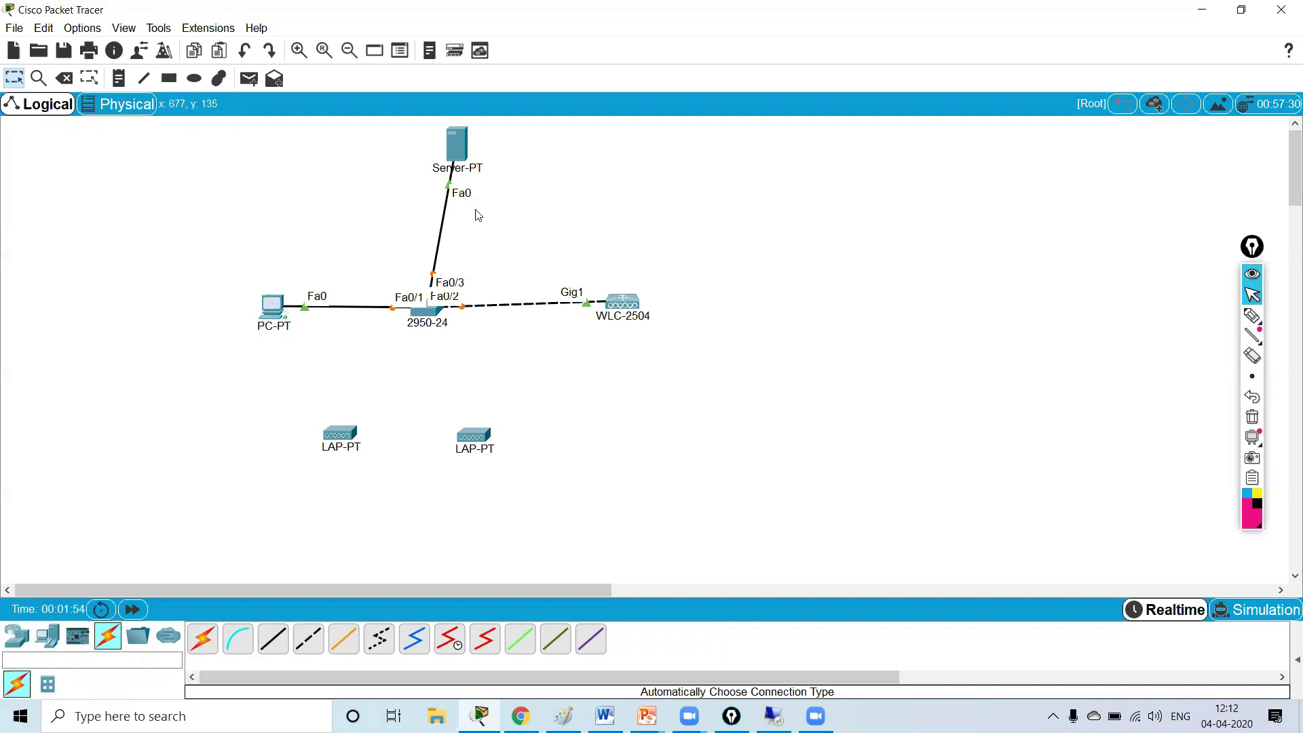
- Add notes 10.16.0.0/24, 10.16.0.10 by the PC, 10.16.0.2 under the WLC and 10.16.0.3 beside the server
left_click(122, 80)
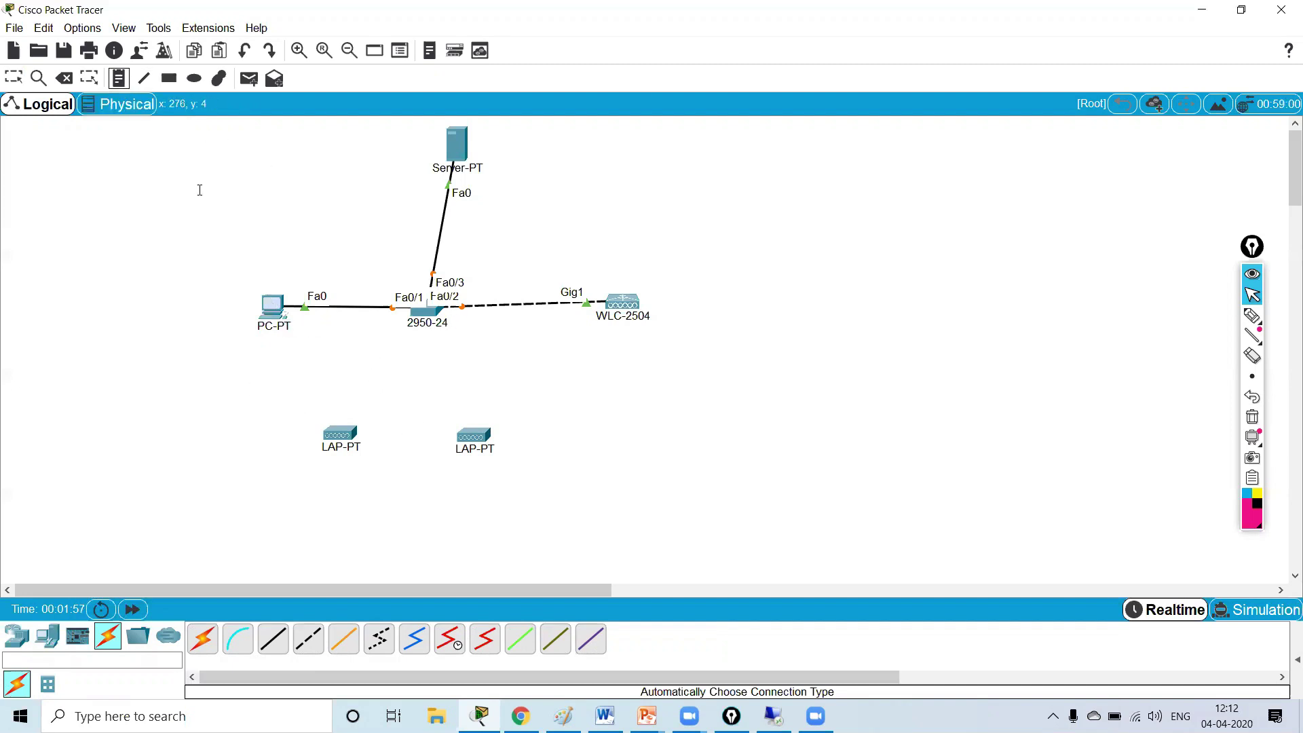
left_click(151, 154)
type("10.16.0.0/24")
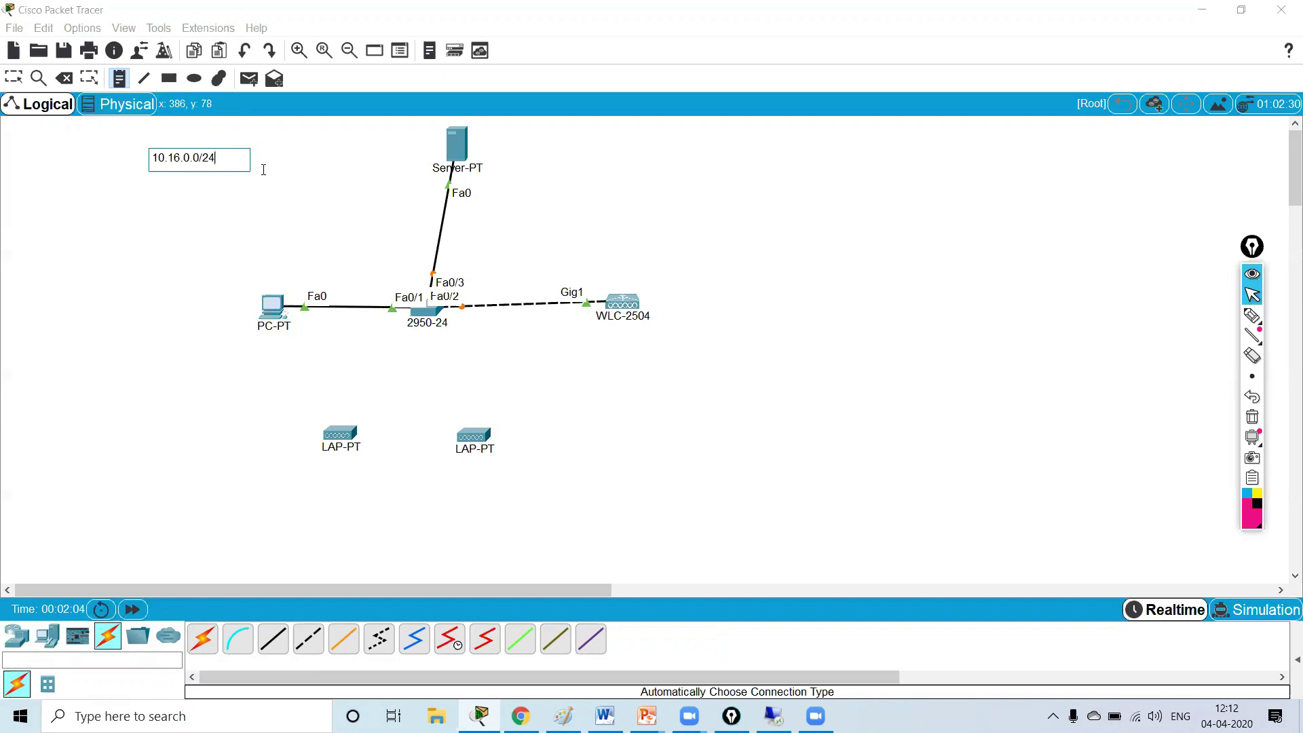
left_click(281, 283)
type("1")
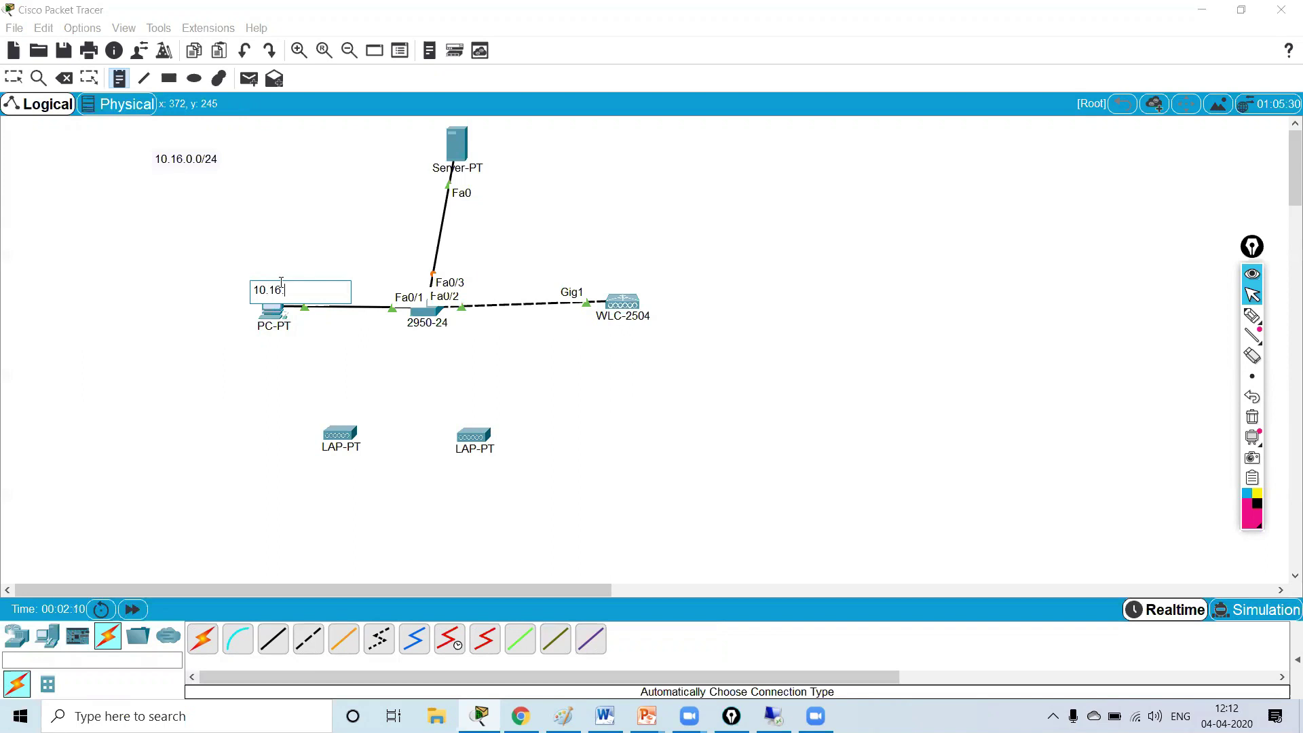
type("0.10")
left_click(610, 333)
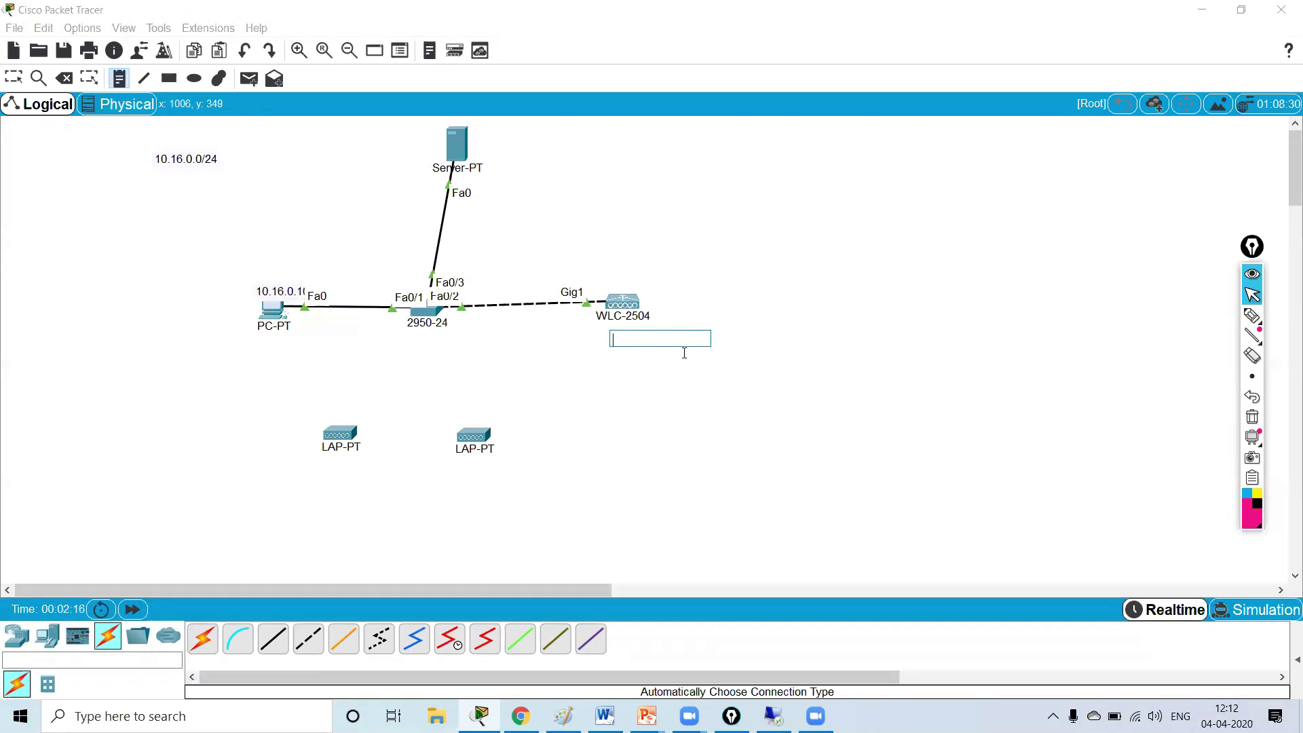
type("10.16.0.2")
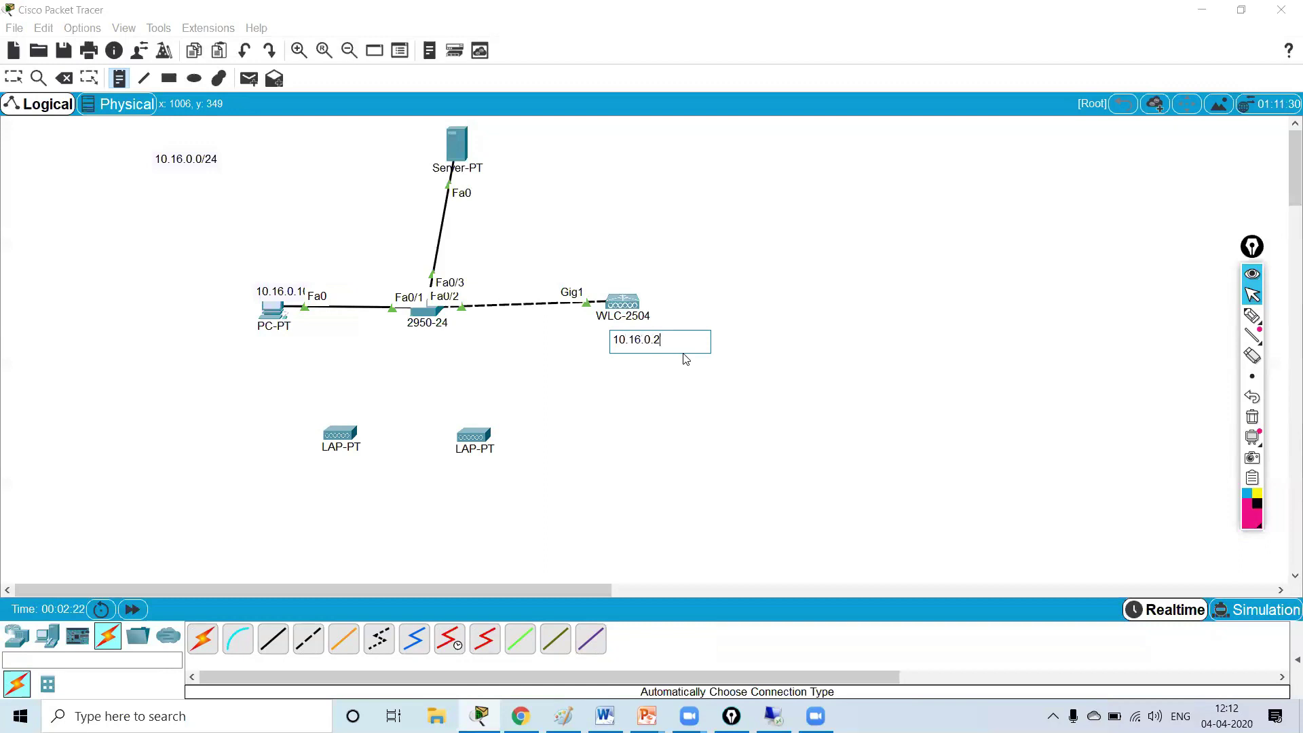
left_click(721, 320)
left_click(475, 139)
type("10.16.0.3")
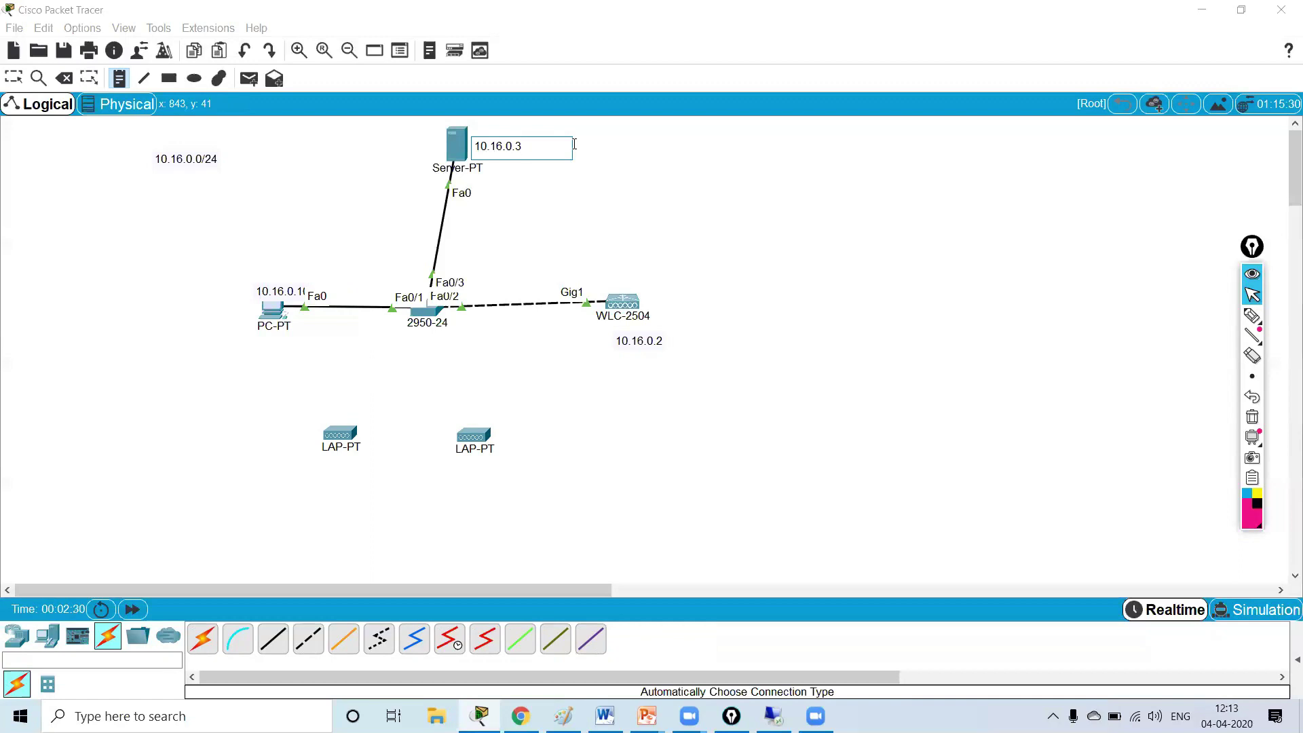
key("Escape")
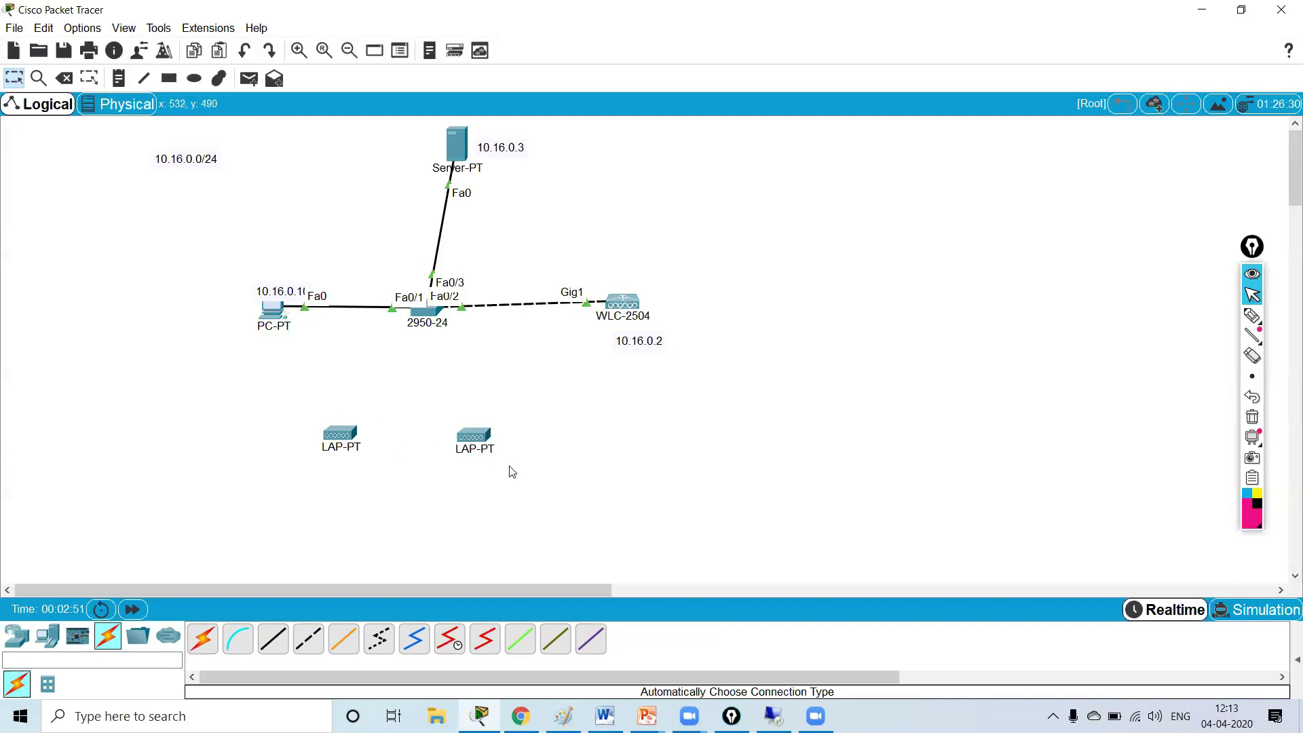
- Assign PC0's FastEthernet0 the static IP 10.16.0.10 with mask 255.255.255.0
left_click_drag(277, 299, 260, 291)
left_click(272, 308)
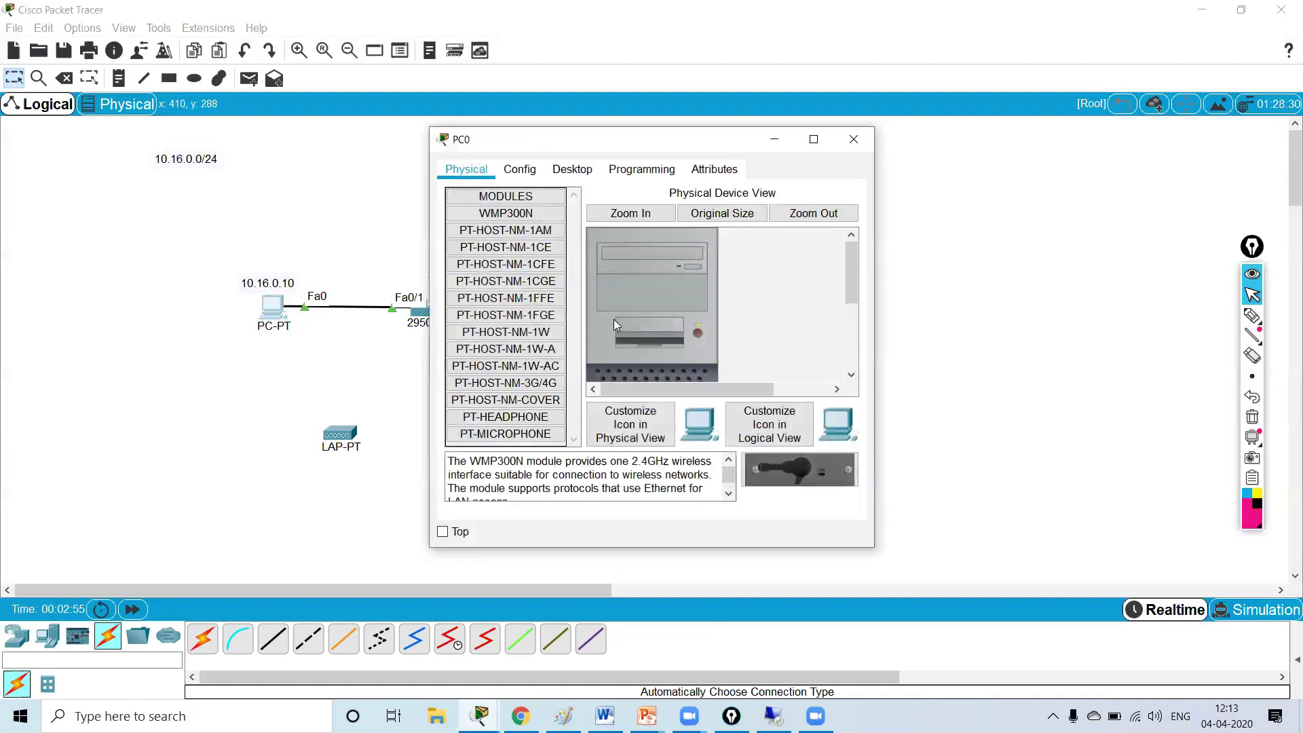
left_click(572, 169)
left_click(520, 224)
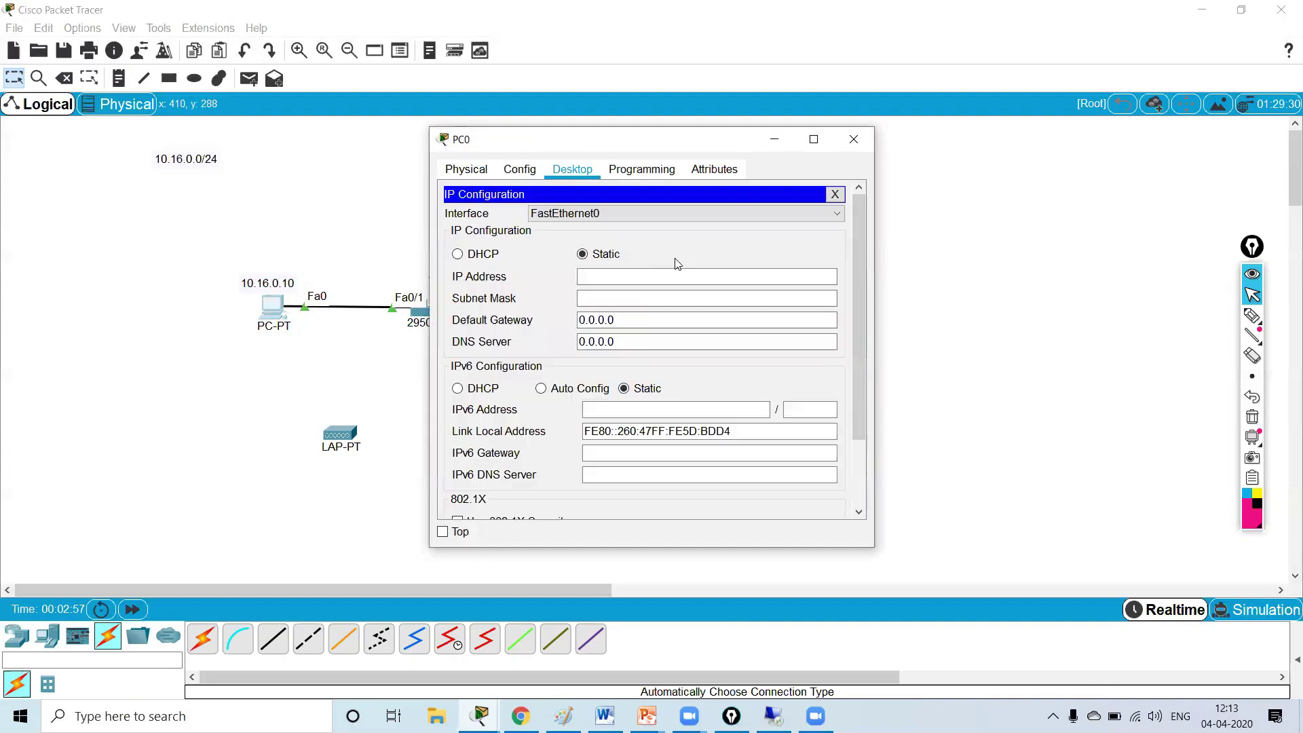
left_click(520, 171)
left_click(508, 268)
left_click(739, 325)
type("192.168.")
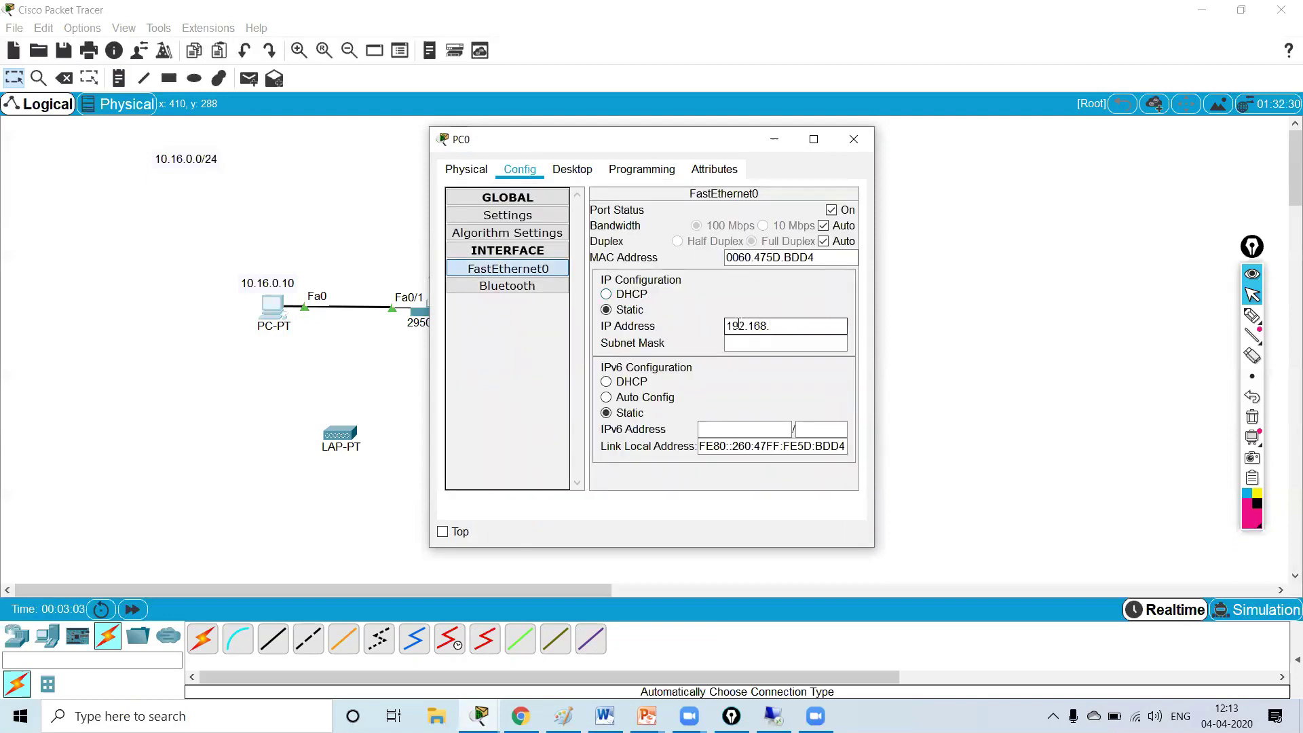
key("BackSpace")
key("BackSpace")
key("BackSpace")
key("BackSpace")
key("BackSpace")
key("BackSpace")
key("Tab")
type("255.255.")
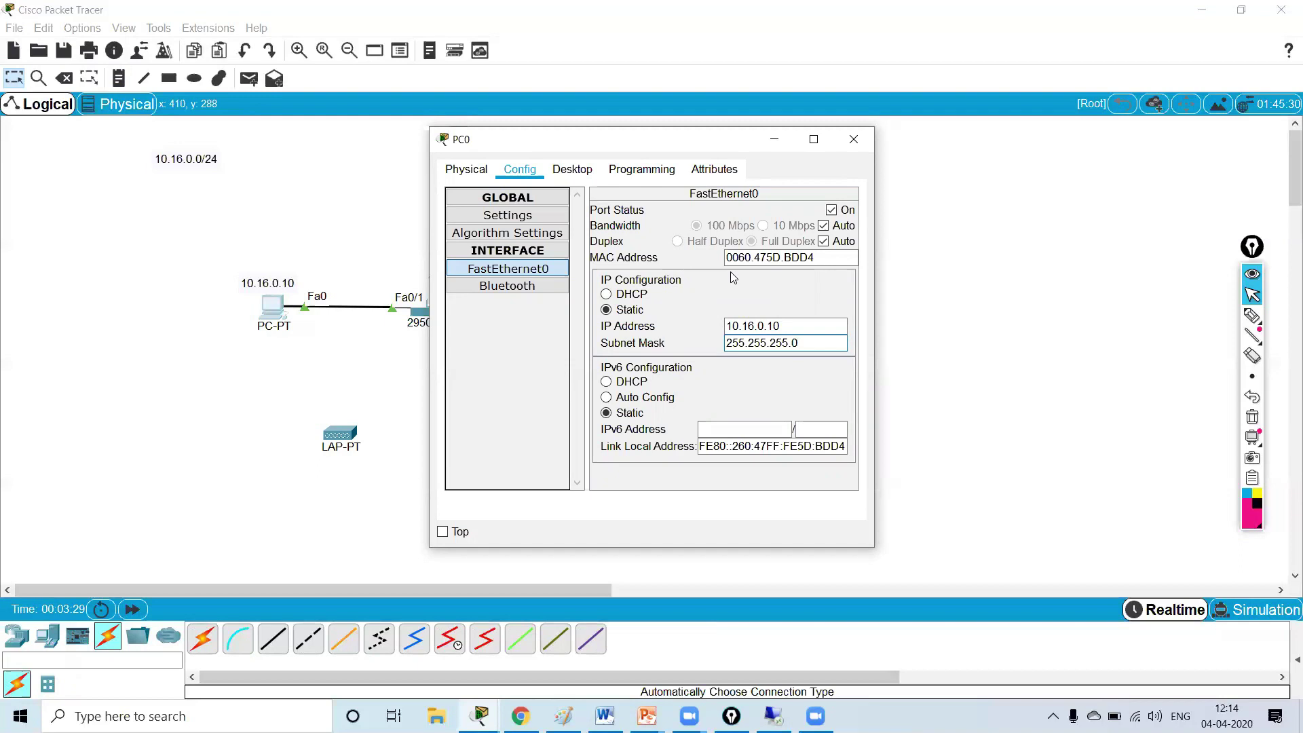
- Run ipconfig in PC0's command prompt to confirm the 10.16.0.10 address
left_click(466, 169)
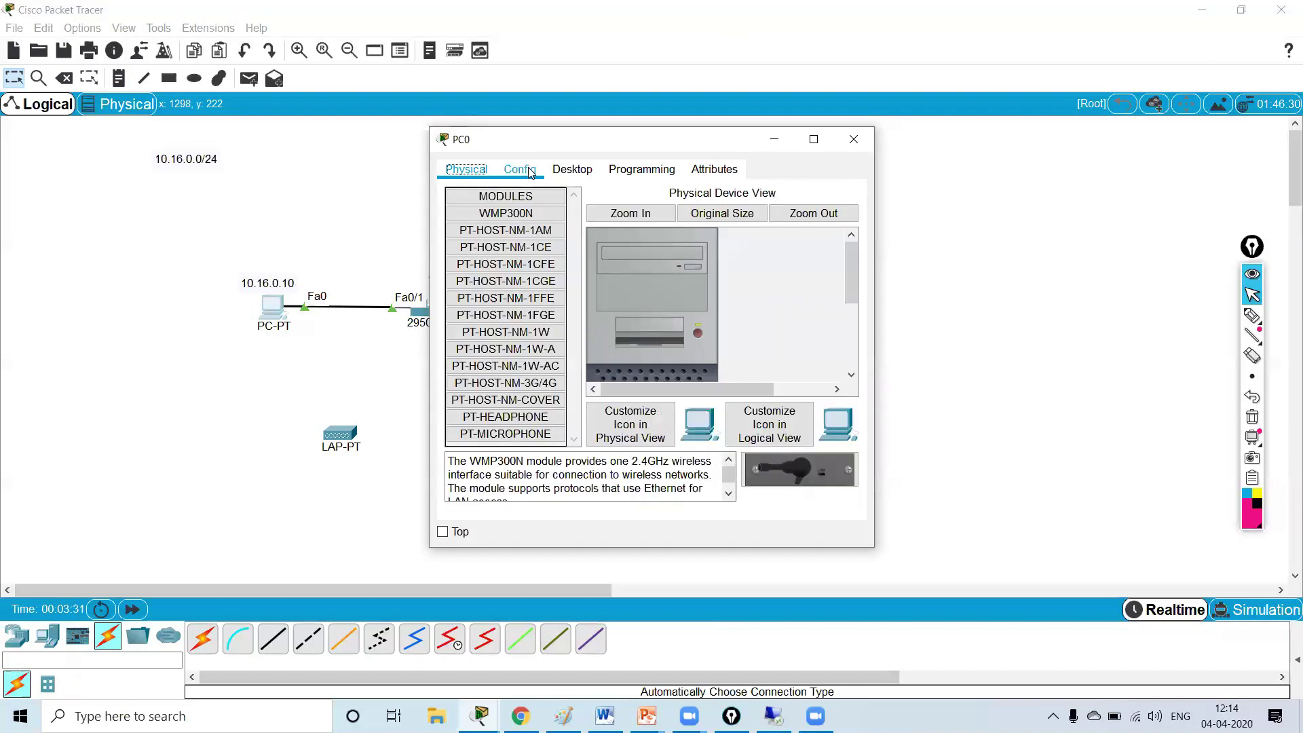
left_click(573, 169)
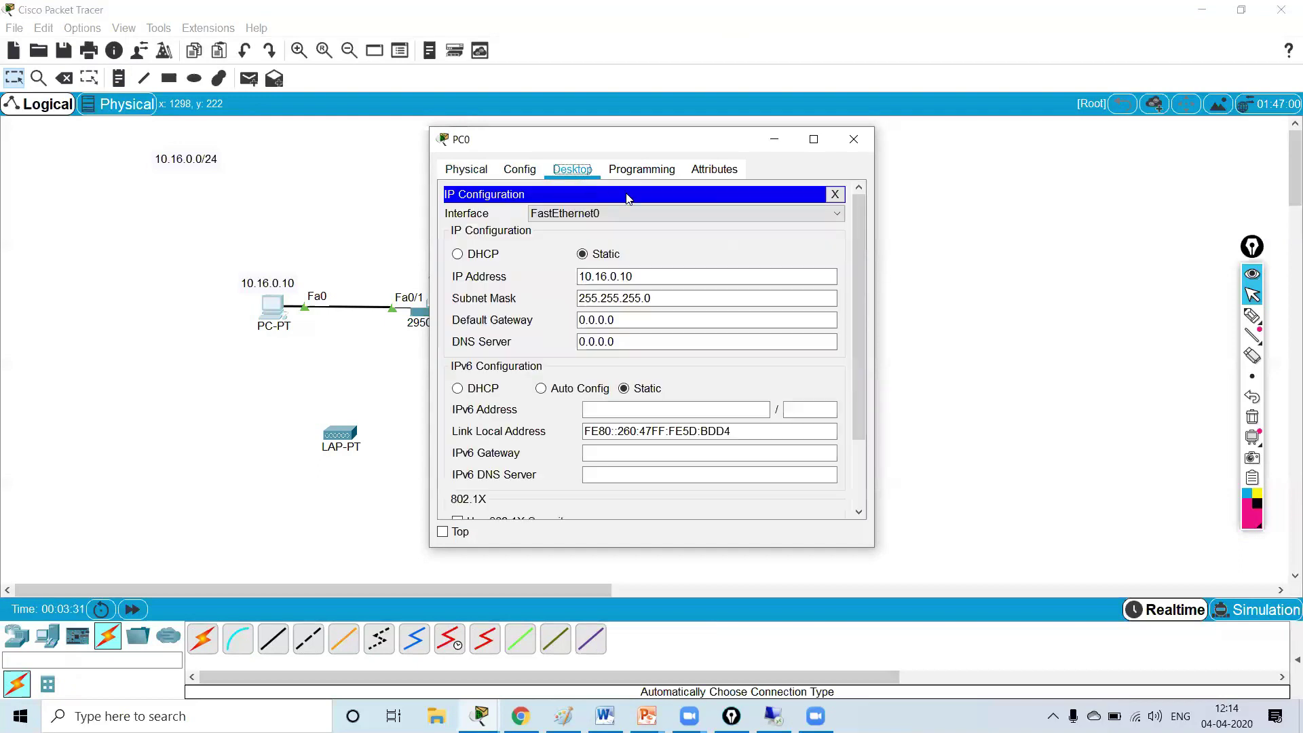
left_click(834, 196)
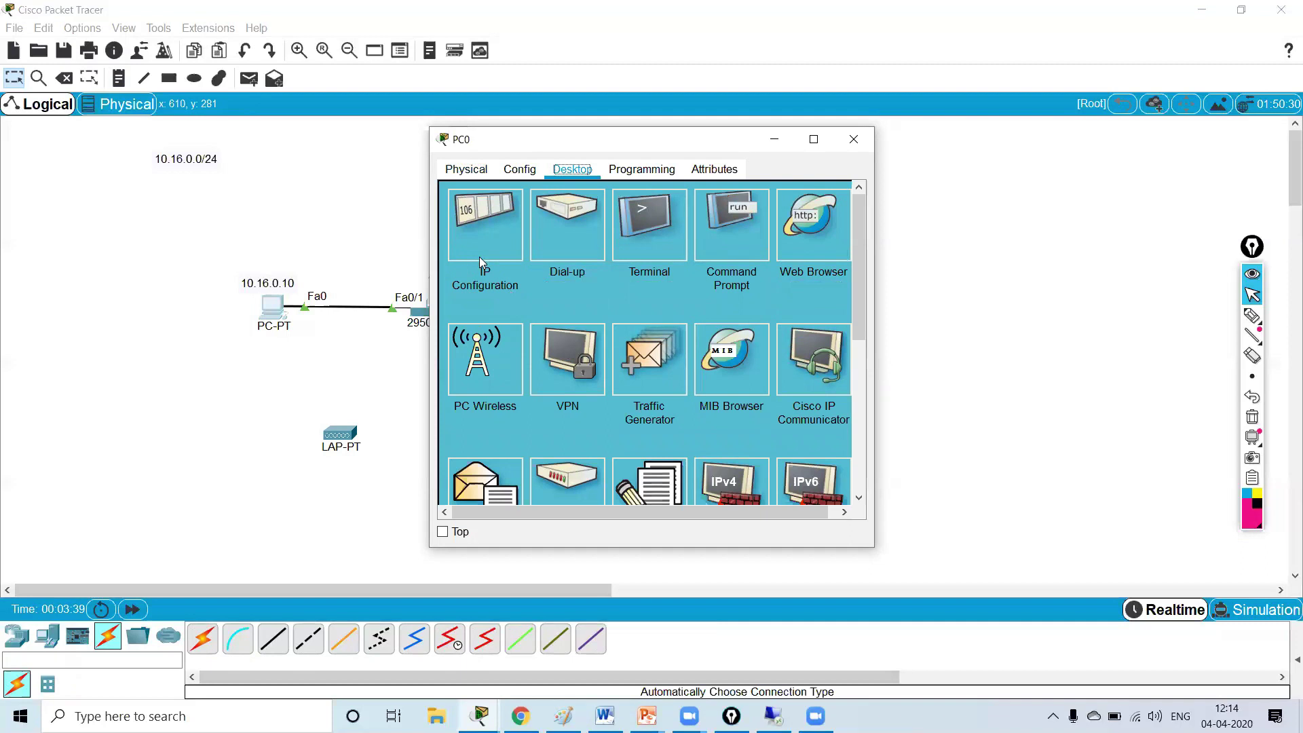
left_click(752, 240)
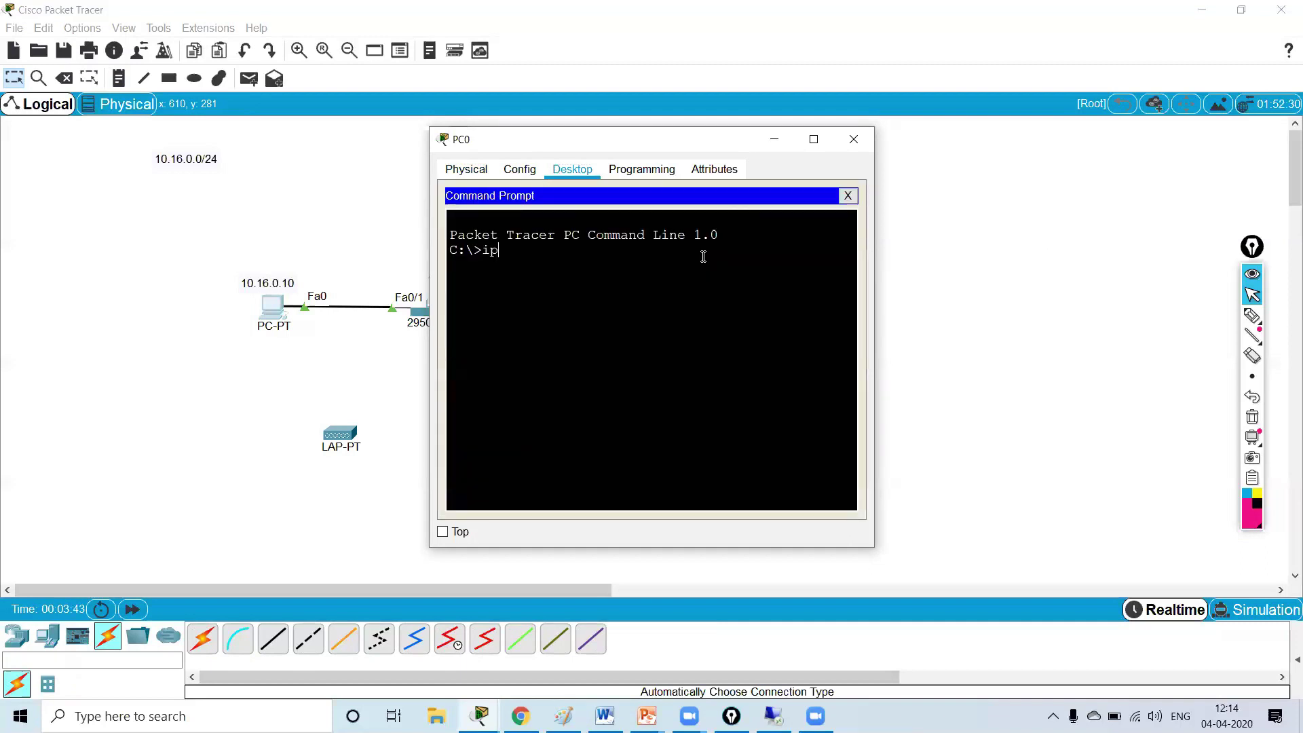
type("ipconfig")
key("Return")
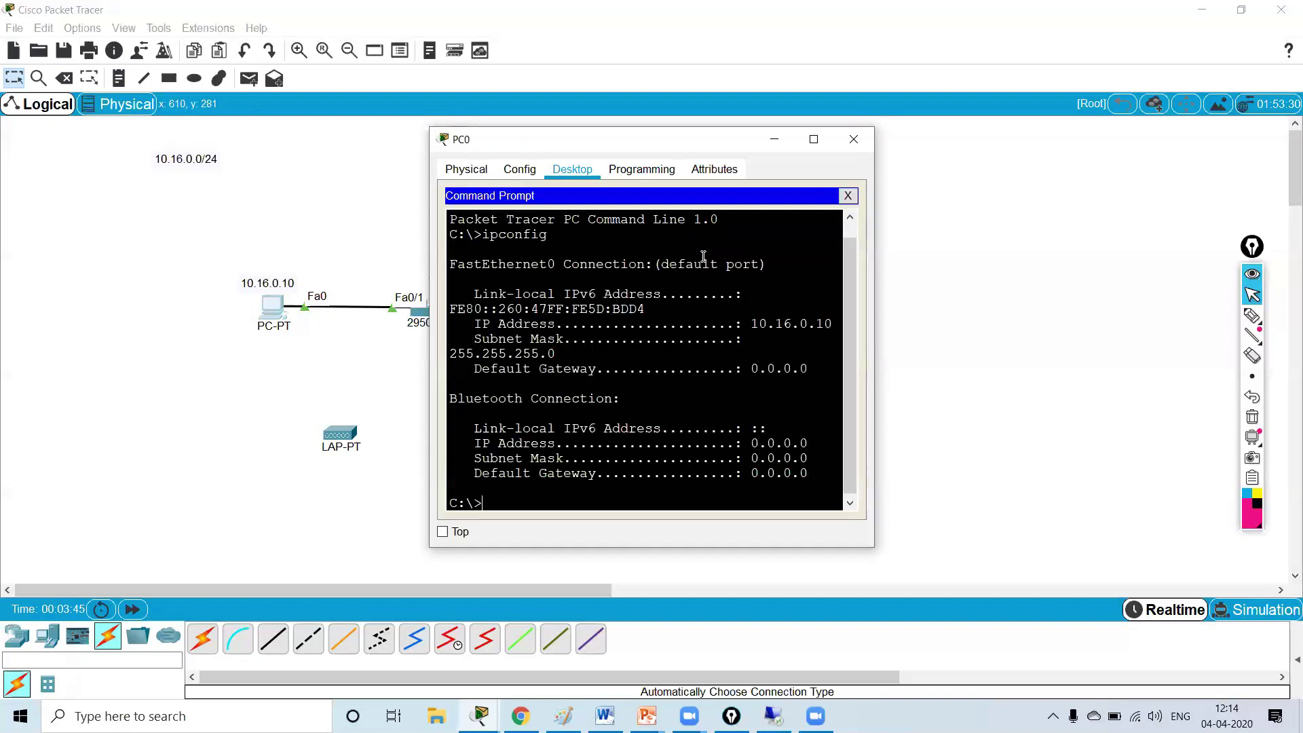
left_click_drag(751, 316, 832, 323)
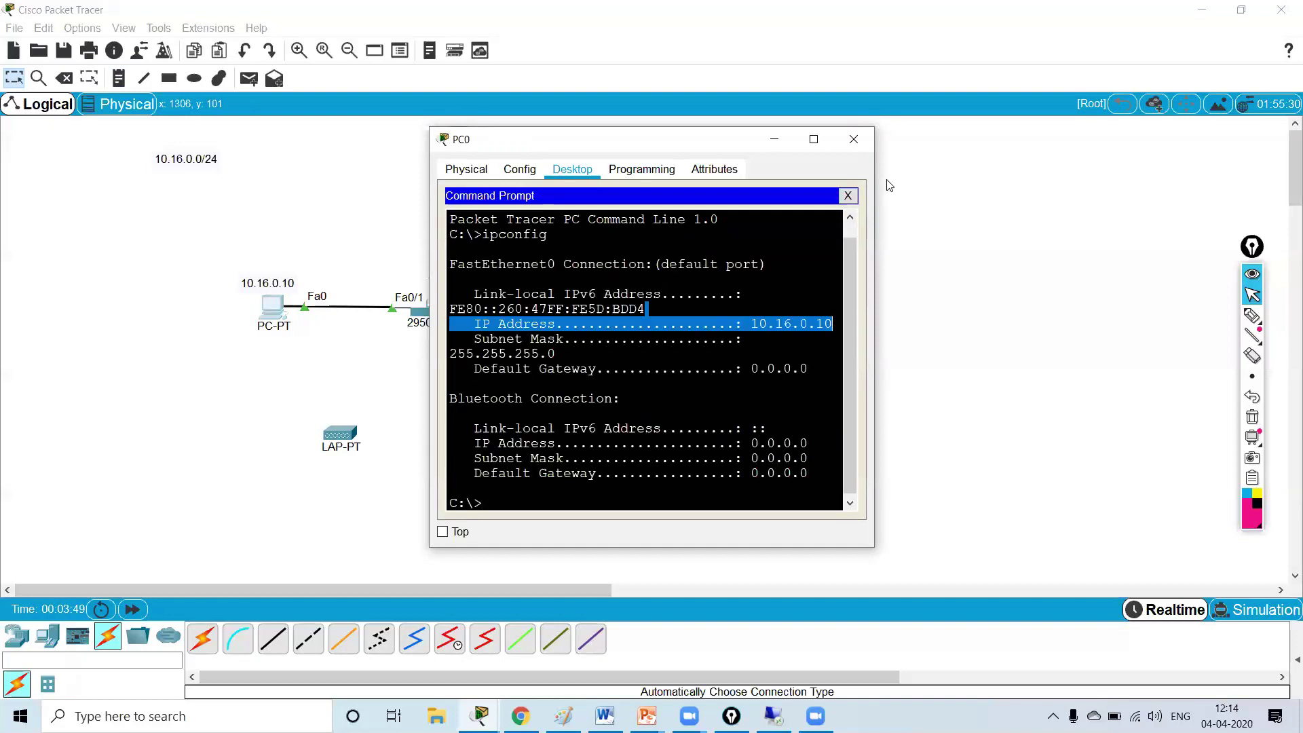
left_click(854, 140)
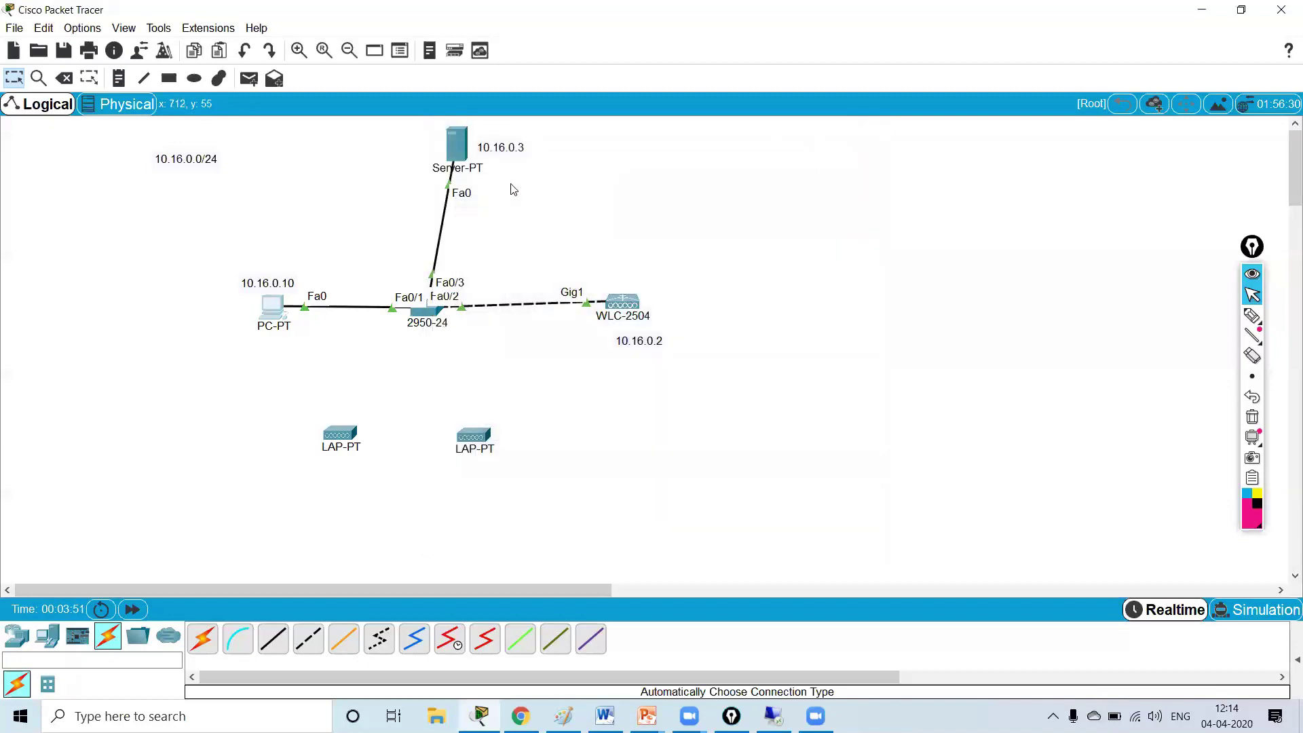
- Give Server0's FastEthernet0 IP 10.16.0.3 and subnet mask 255.255.255.0
left_click(459, 146)
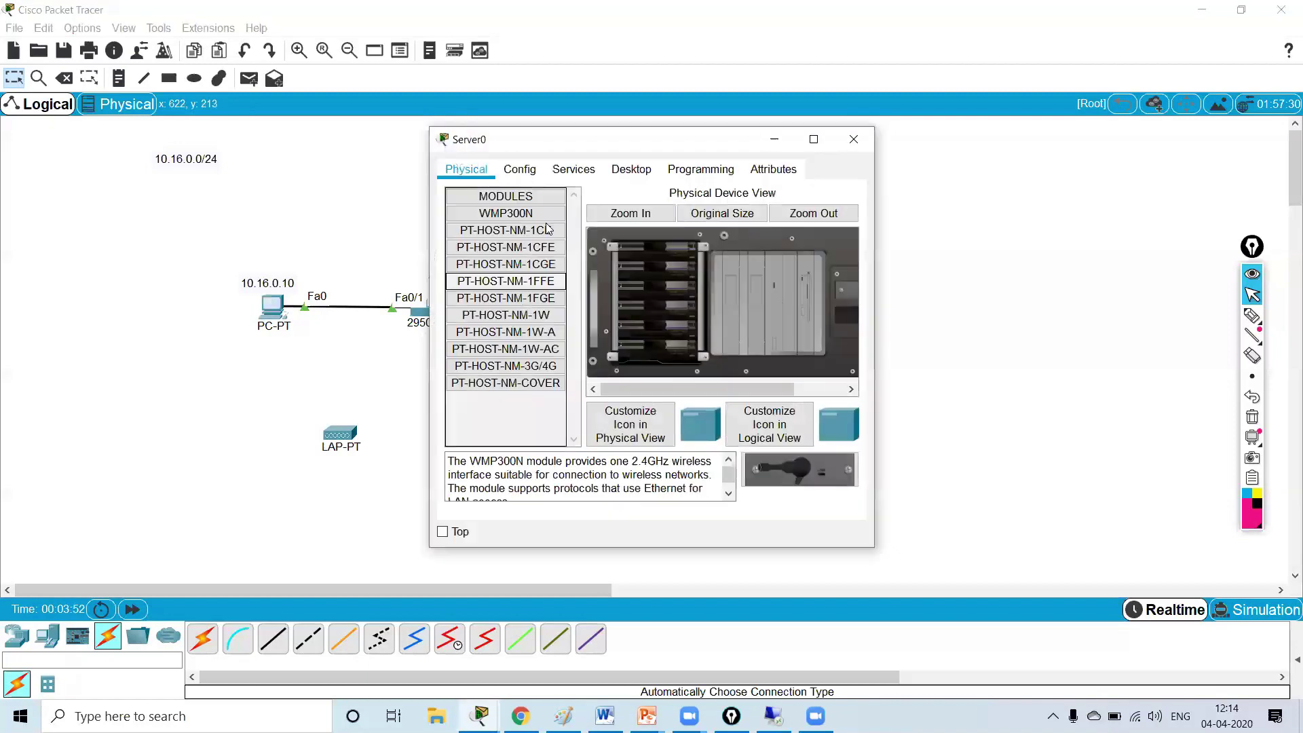
left_click(535, 174)
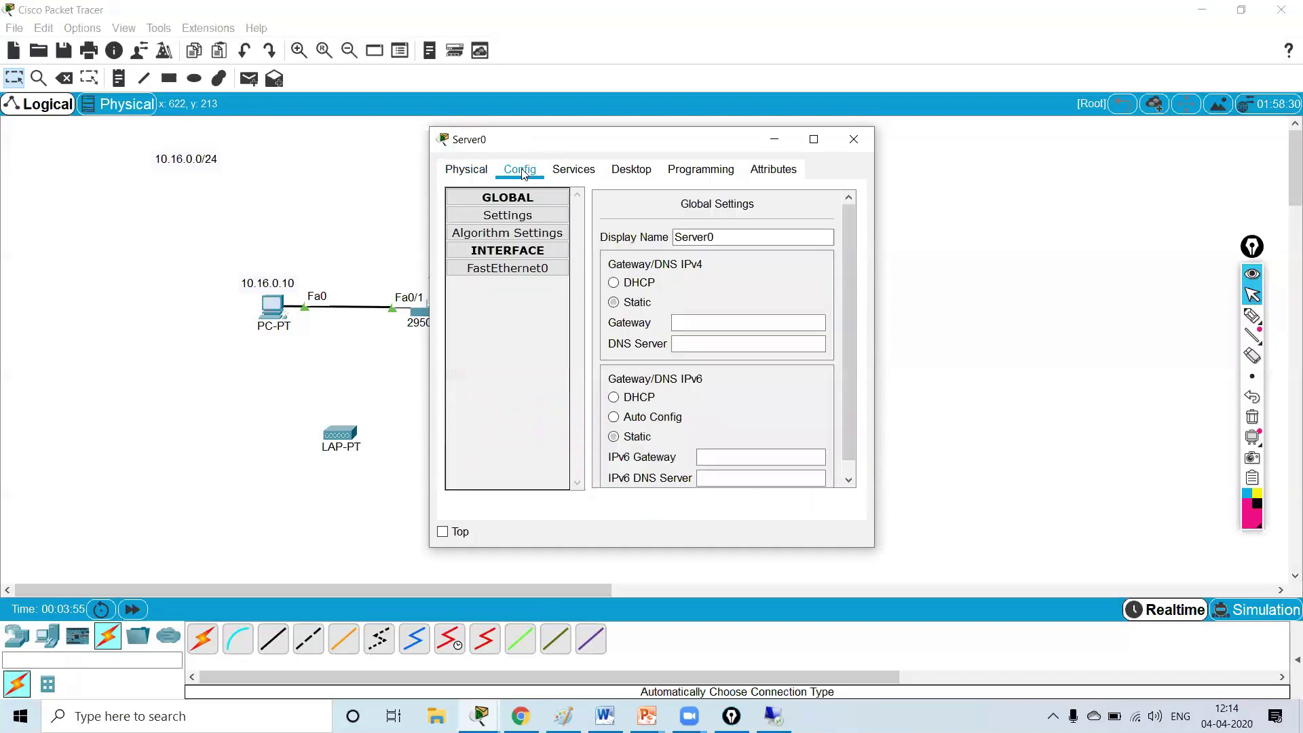
left_click(508, 268)
left_click(744, 328)
type("1")
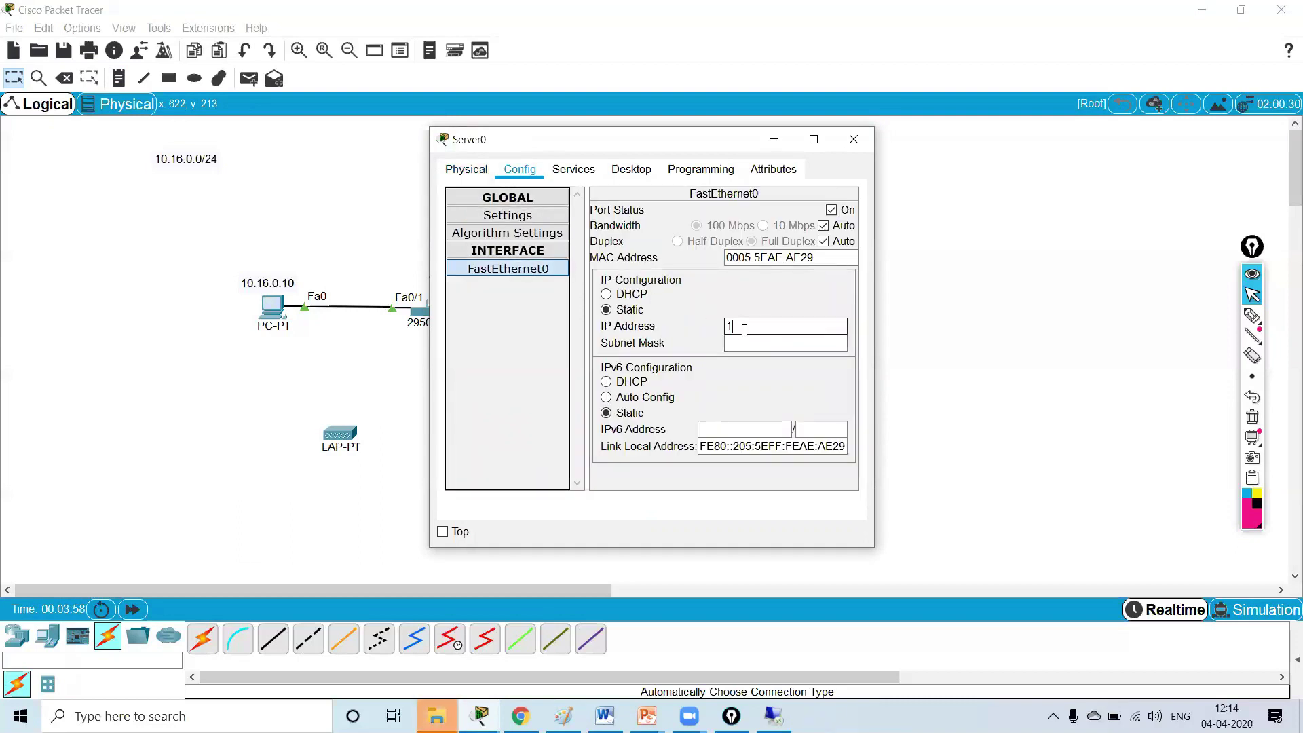
type("0.16.")
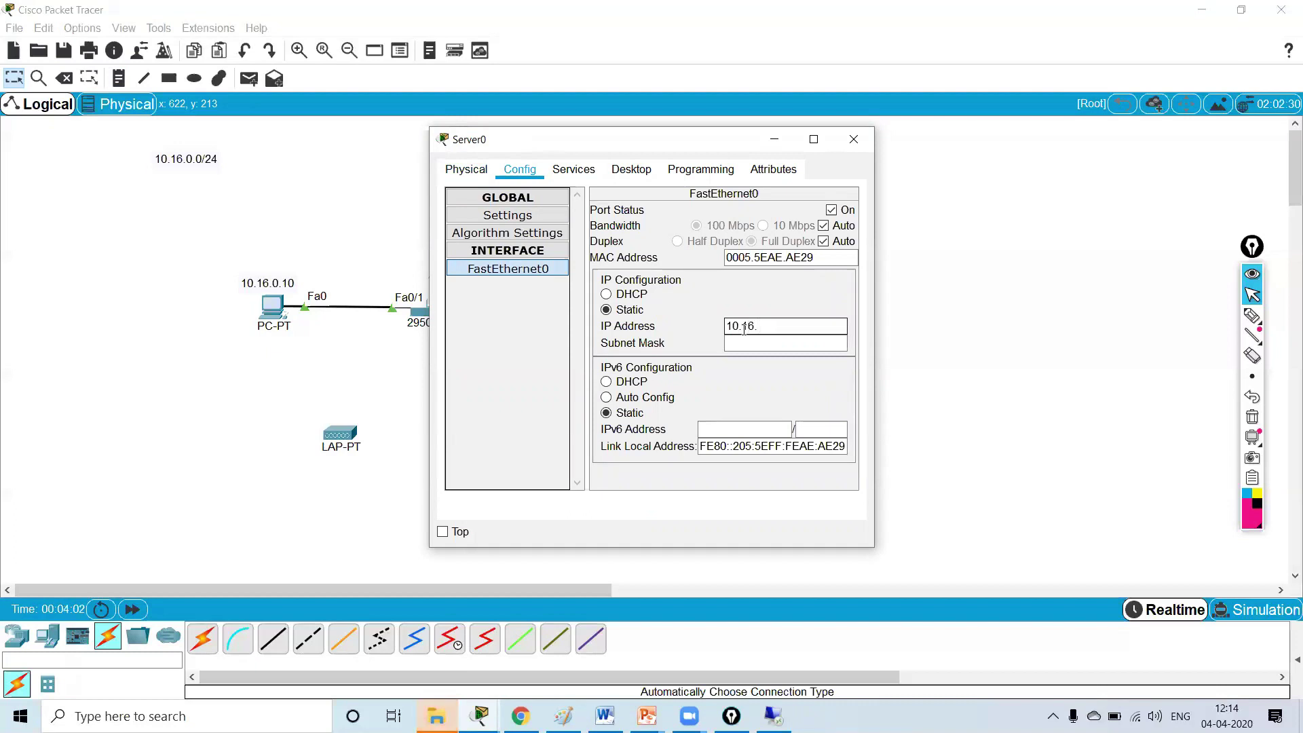
type("0.3")
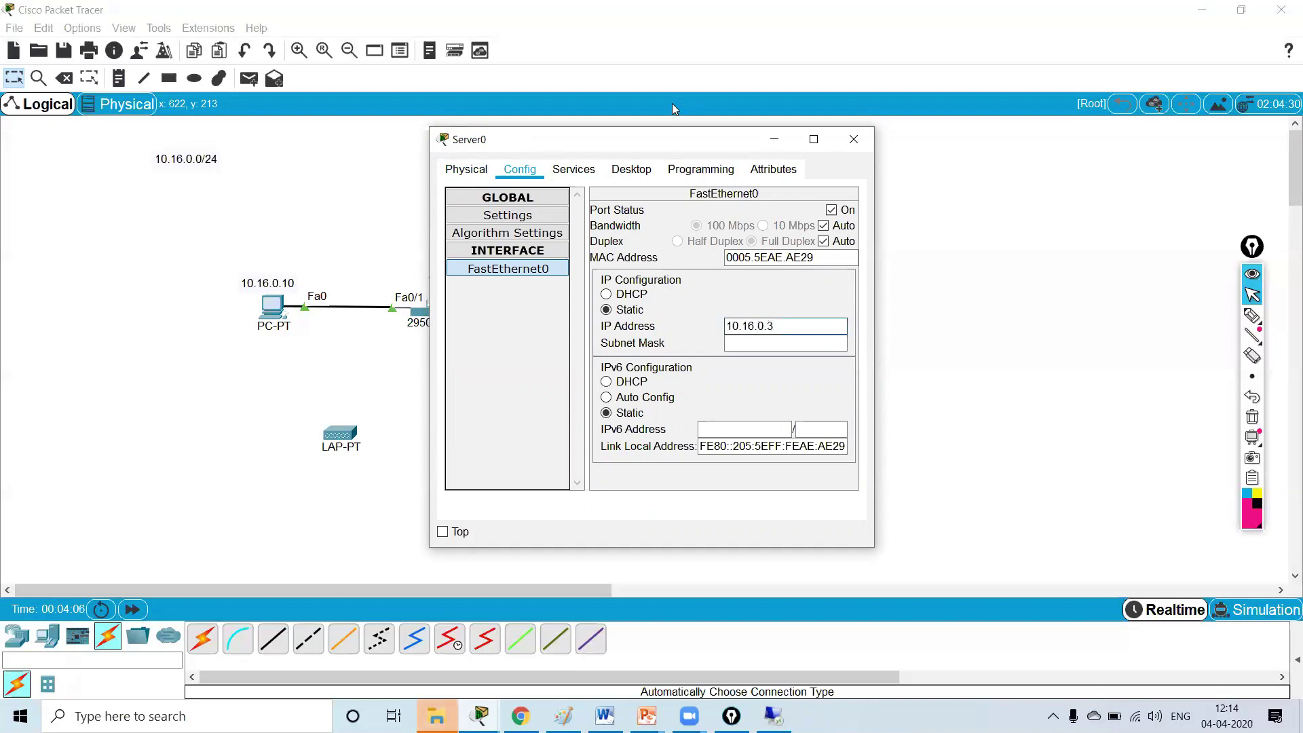
left_click_drag(663, 145, 903, 134)
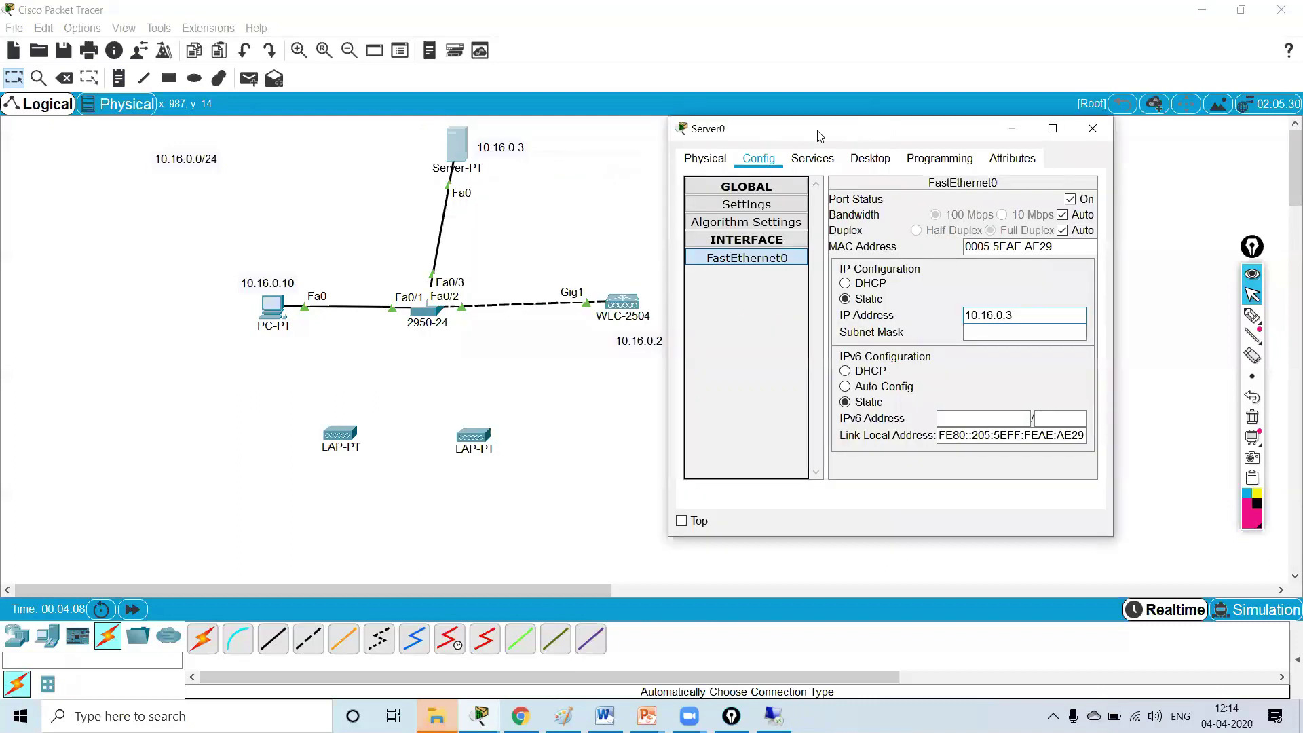
left_click(988, 332)
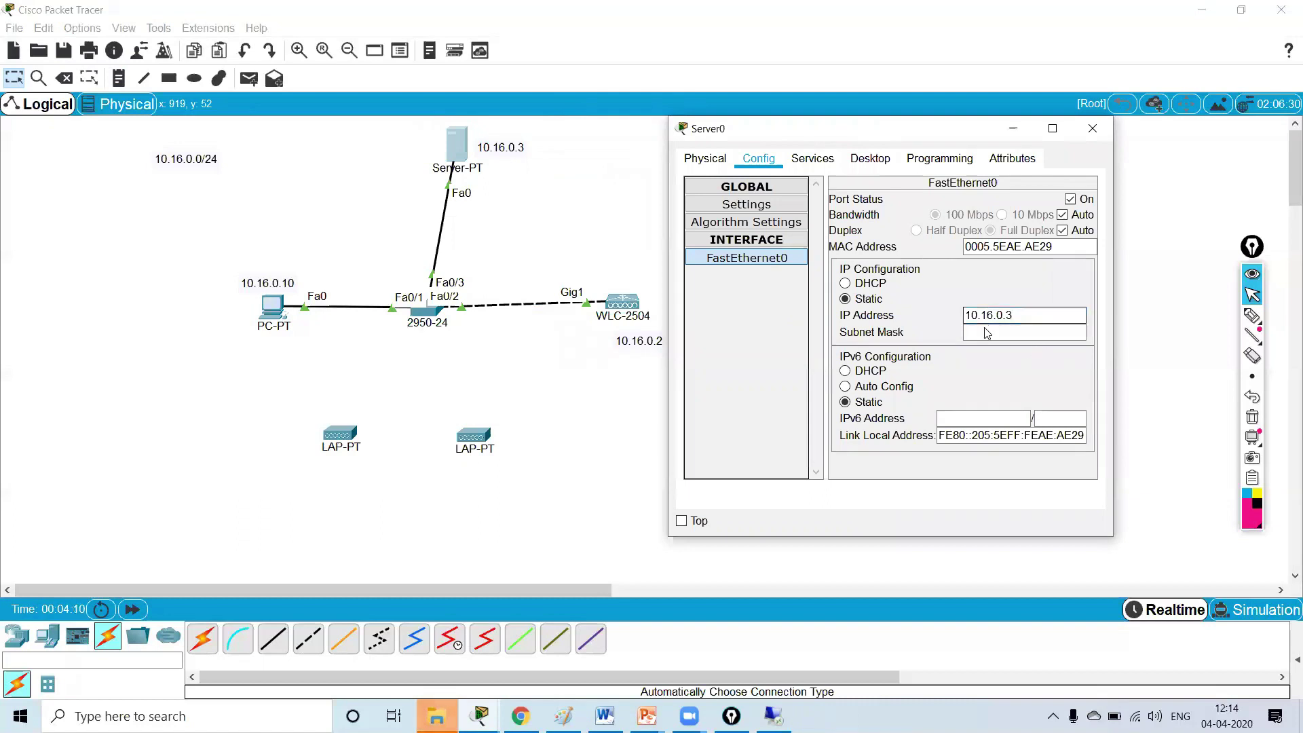
key("BackSpace")
key("BackSpace")
key("BackSpace")
key("BackSpace")
key("BackSpace")
key("BackSpace")
key("BackSpace")
key("BackSpace")
key("BackSpace")
type("255.255.255.0")
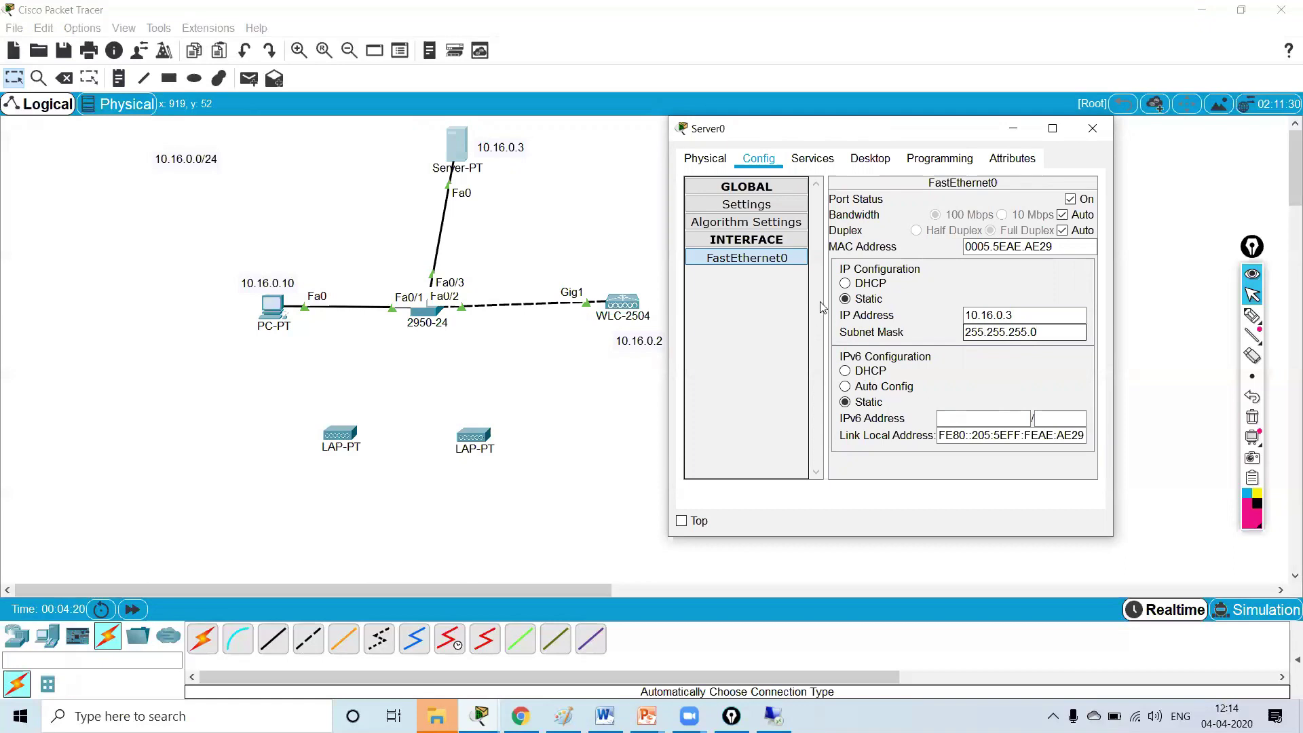
left_click(818, 159)
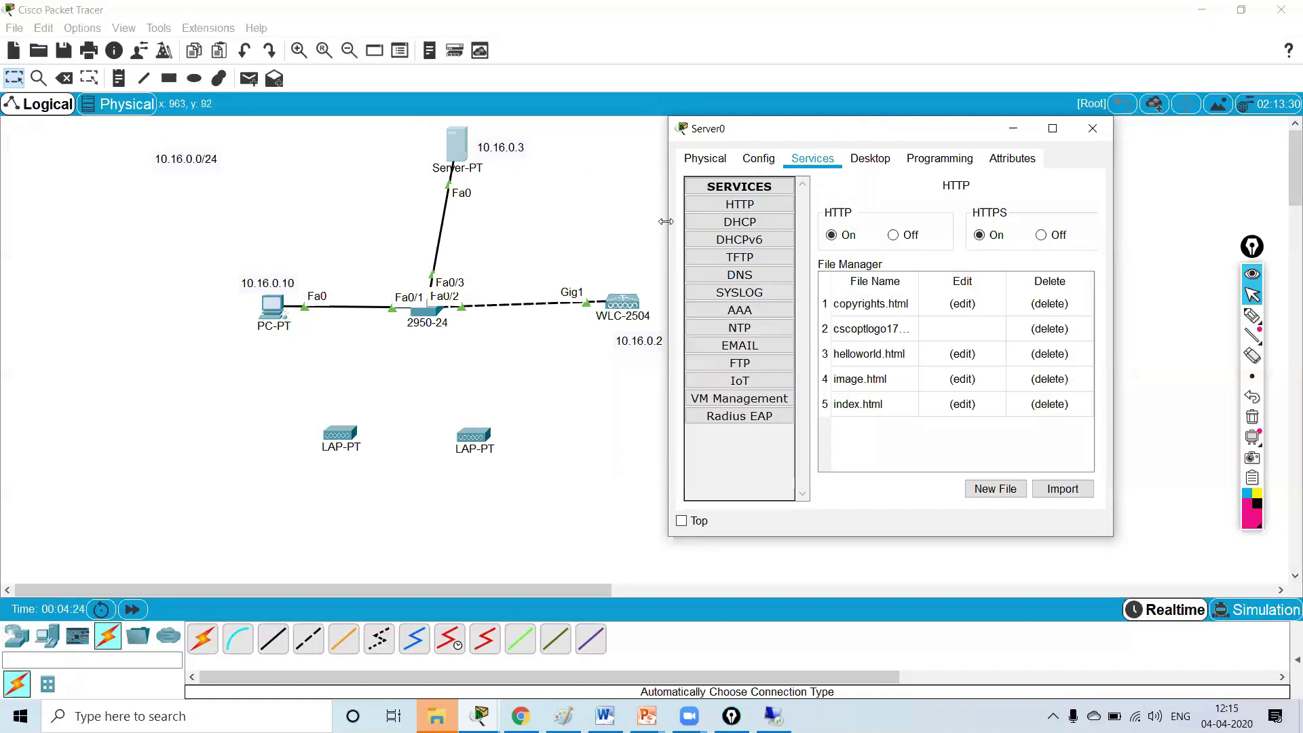
- Turn Server0's DHCP service on with gateway 10.16.0.1 and DNS server 8.8.8.8
left_click(755, 222)
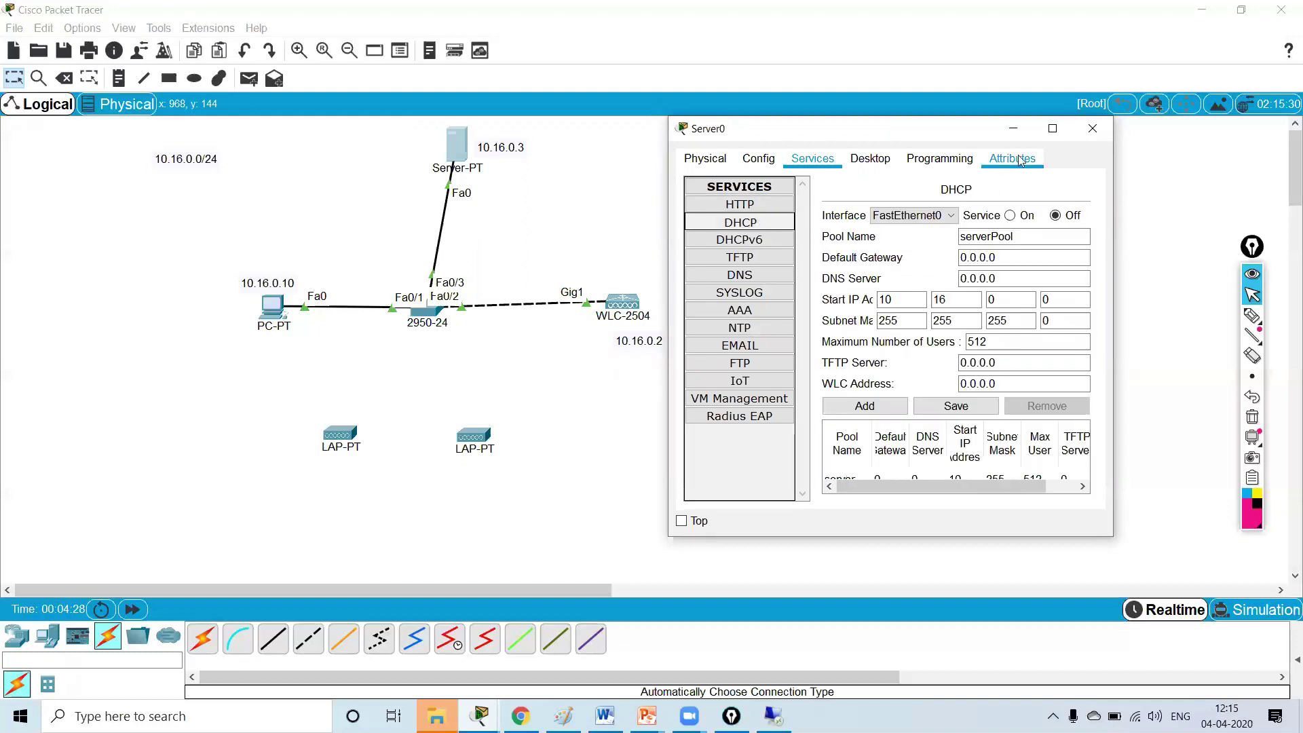
left_click(1053, 129)
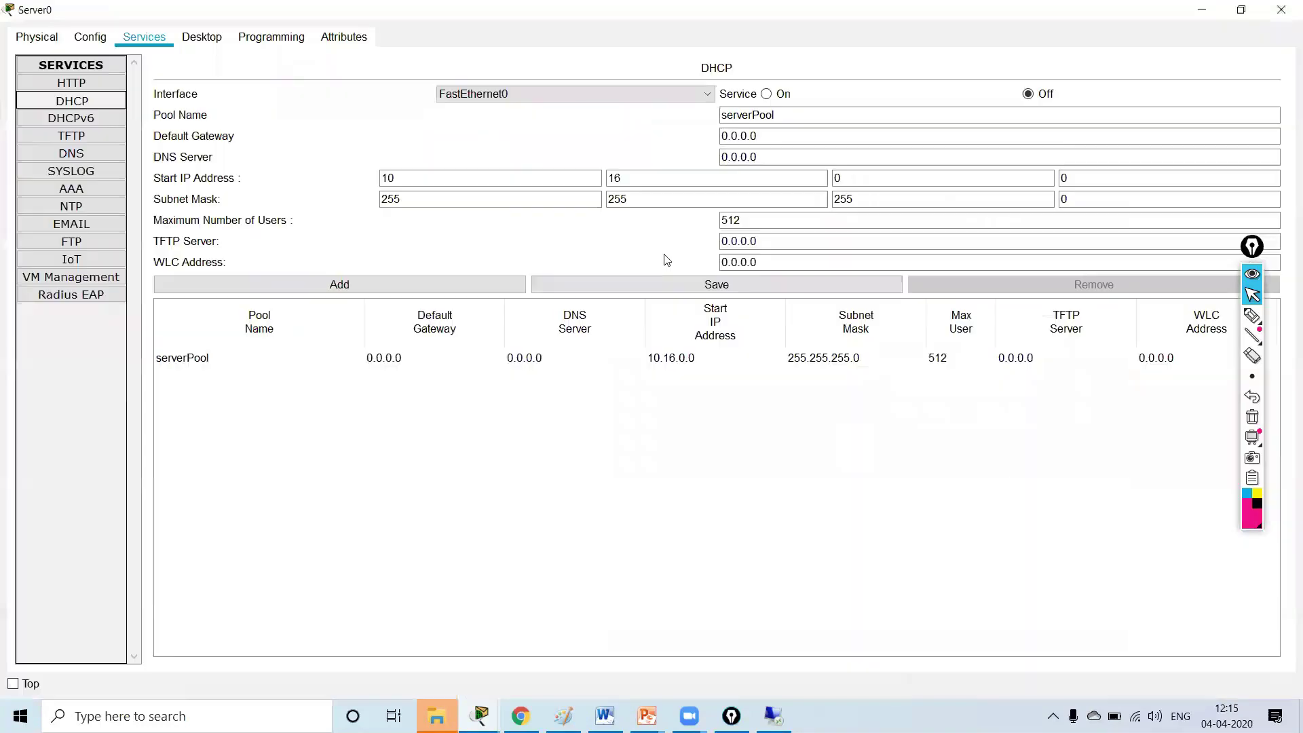
left_click(766, 94)
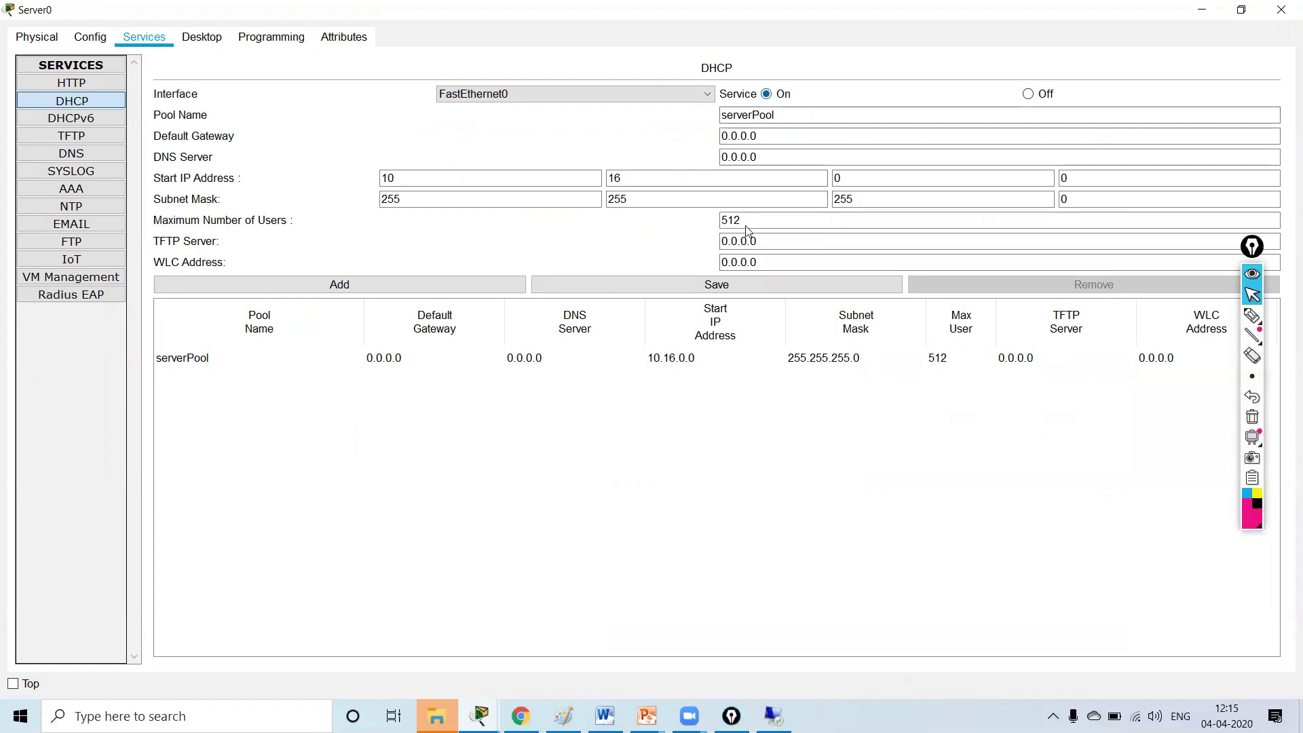
left_click(733, 136)
key("ctrl+a")
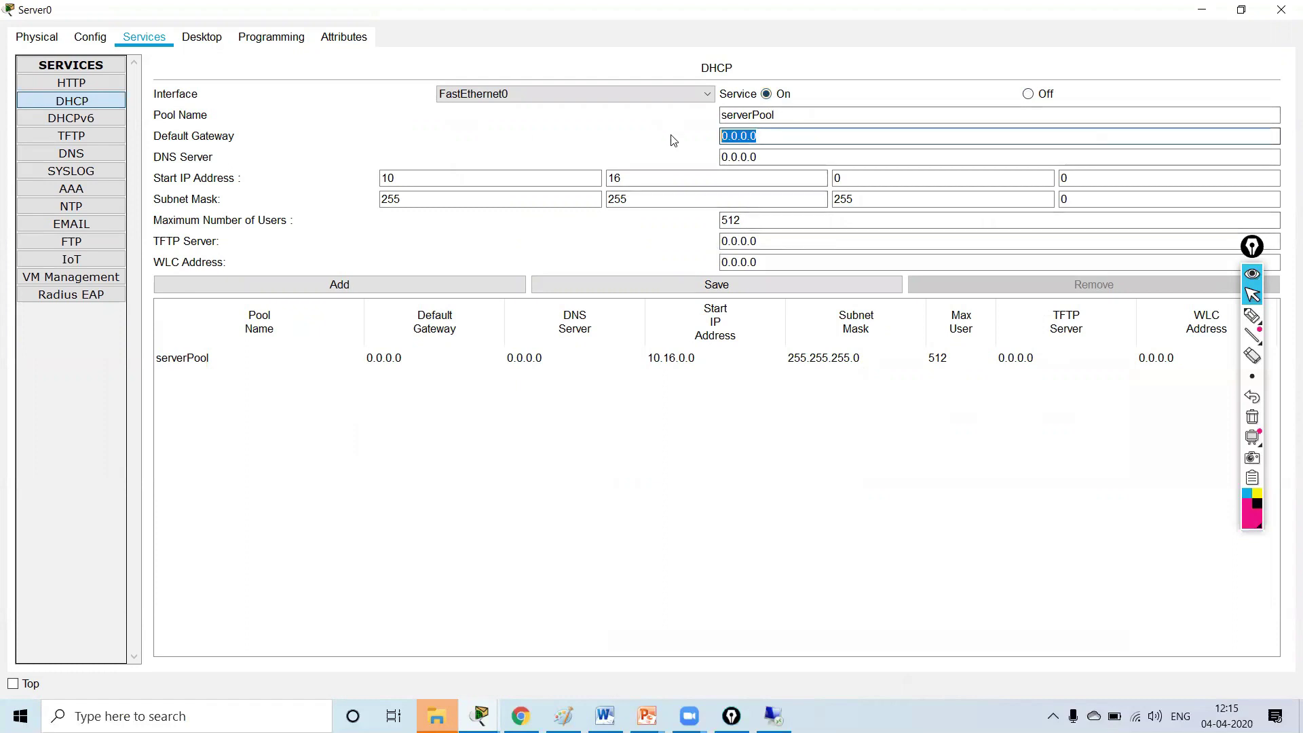
type("10.16.0")
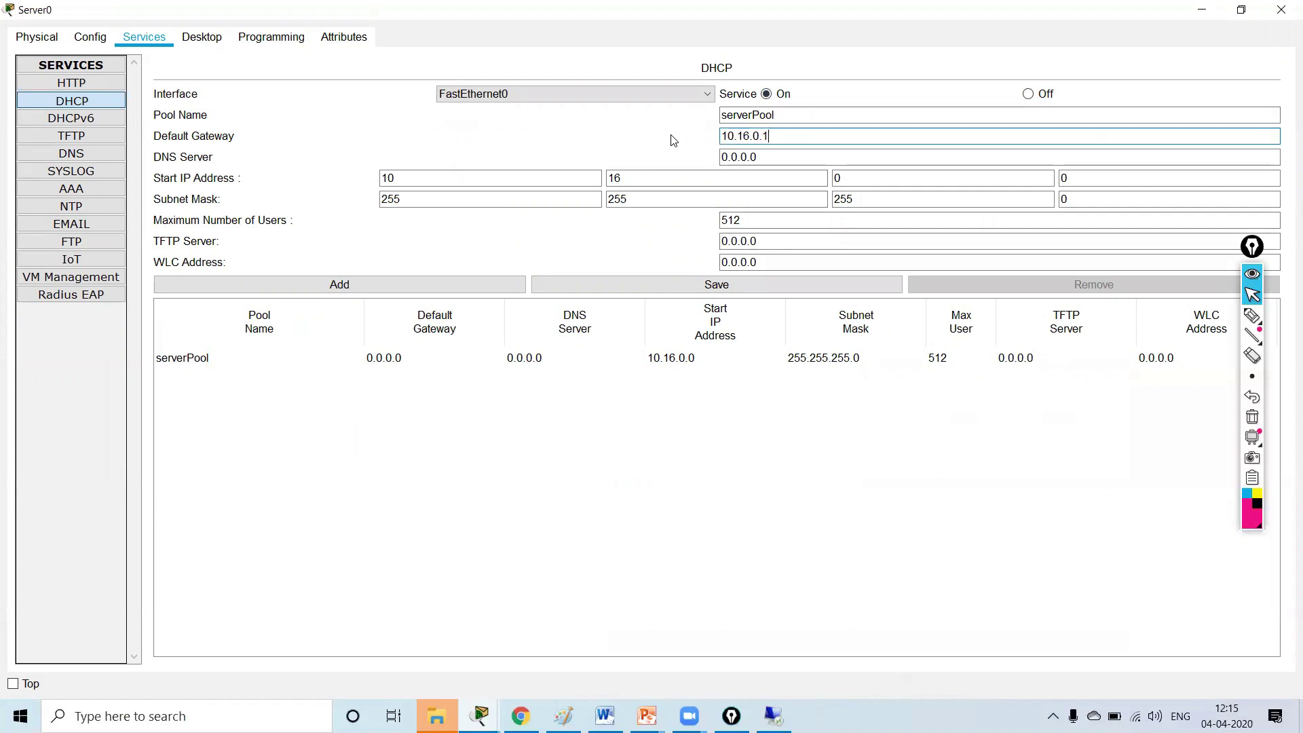
key("Tab")
key("ctrl+a")
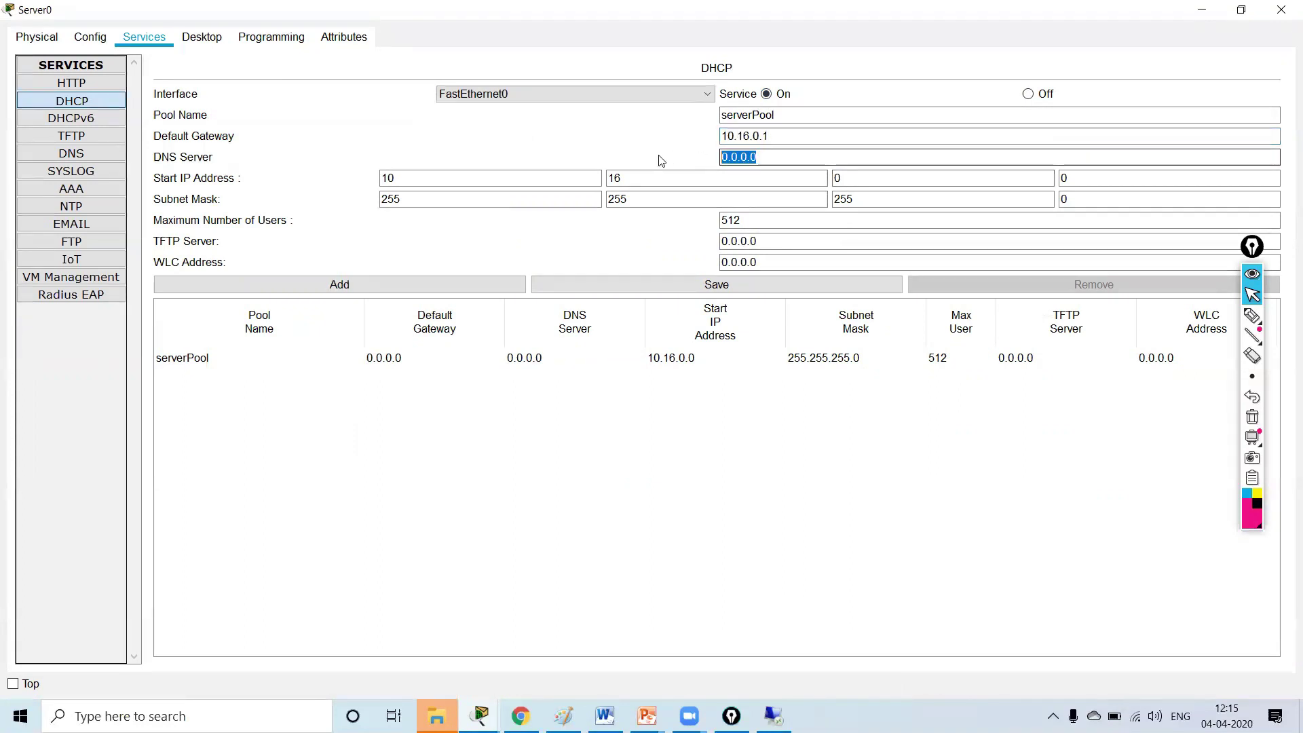
type("8.8.")
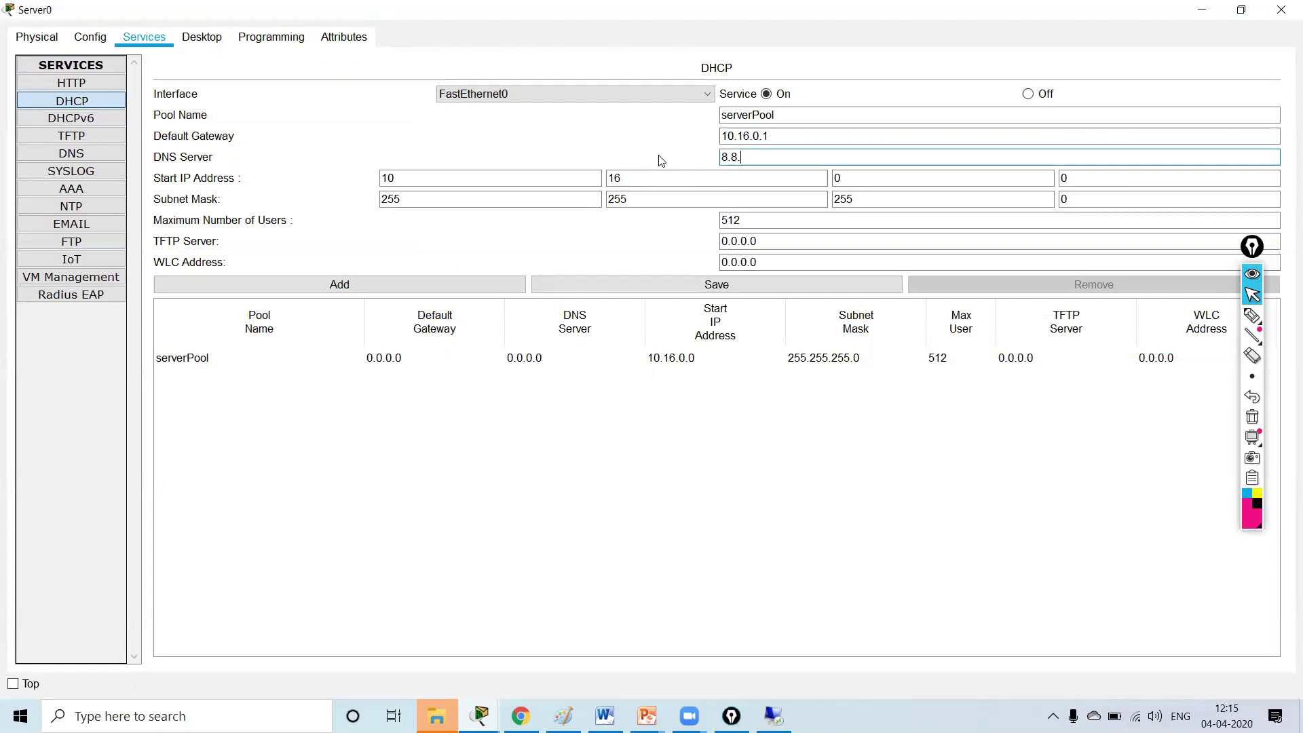
type("8.8")
- Set the pool start to 10.16.0.101, 50 max users, WLC address 10.16.0.2, and save serverPool
left_click(882, 180)
key("Tab")
type("101")
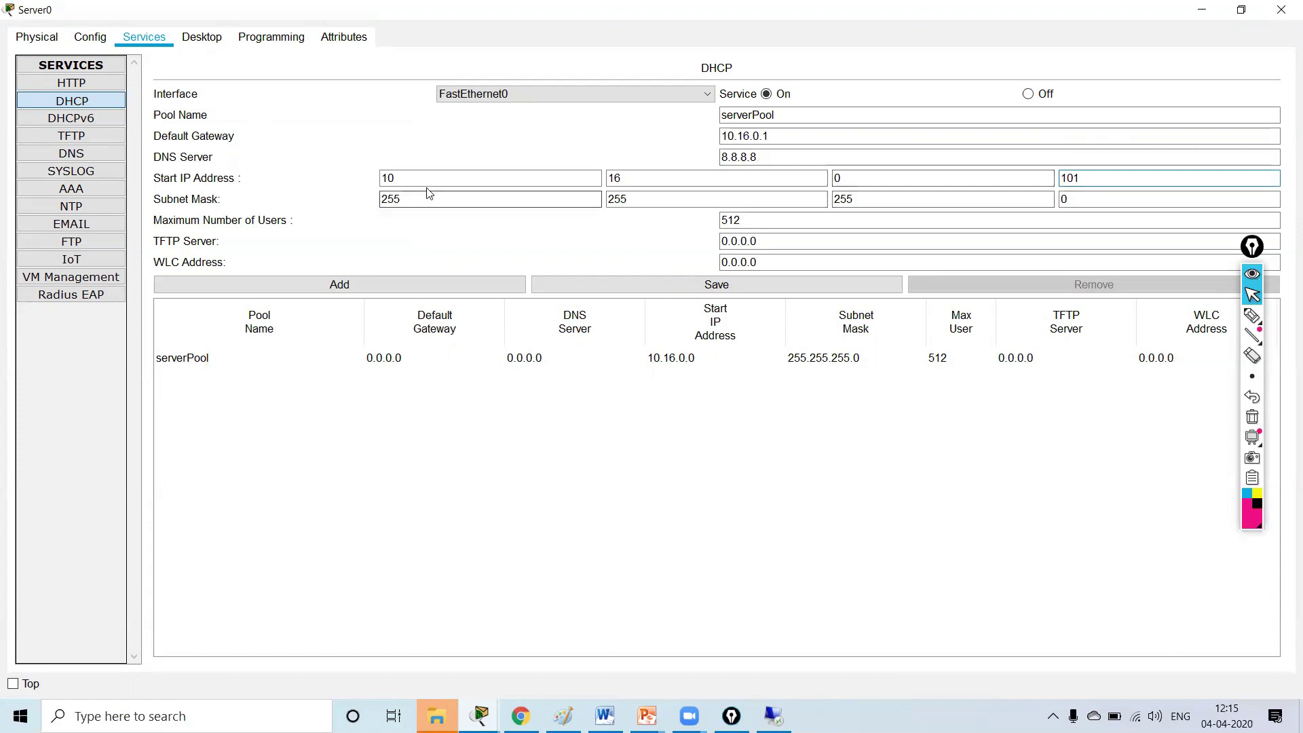
left_click(1083, 197)
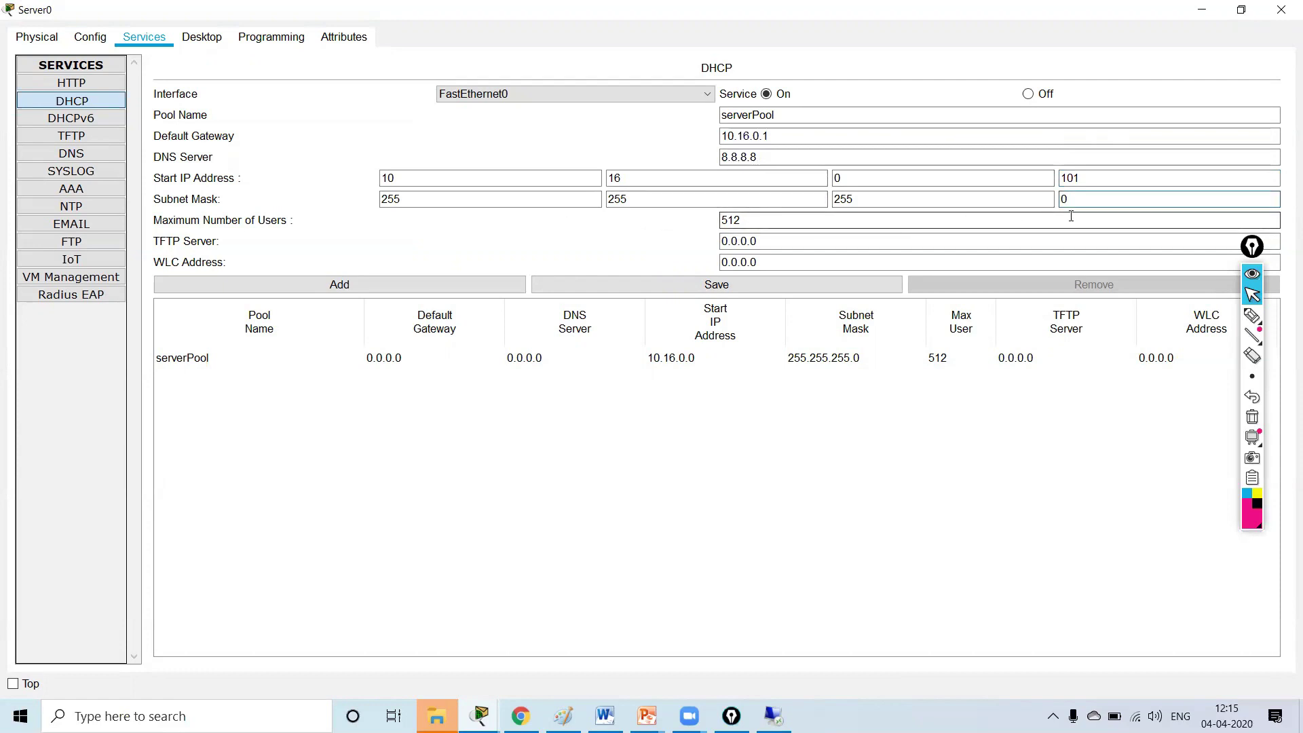
left_click(786, 222)
key("BackSpace")
key("BackSpace")
type("2")
type("0")
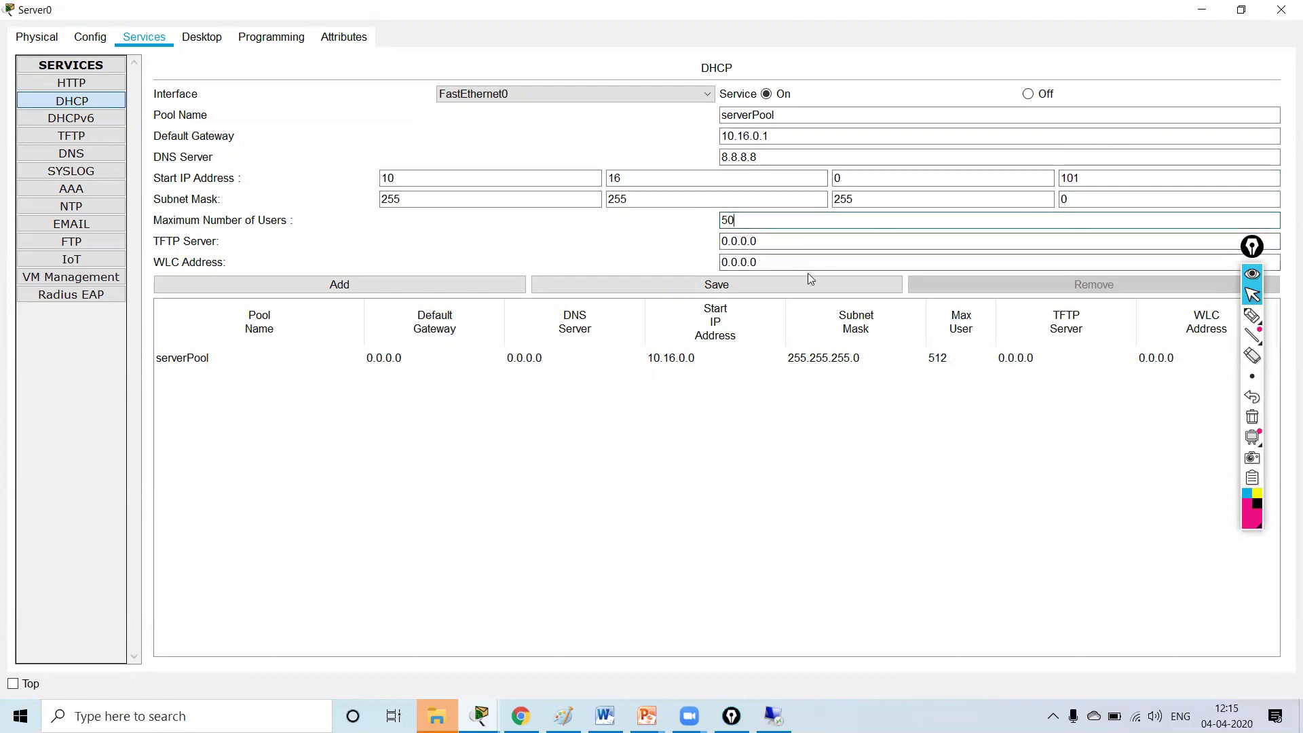
key("Tab")
key("Tab")
type("10.0.")
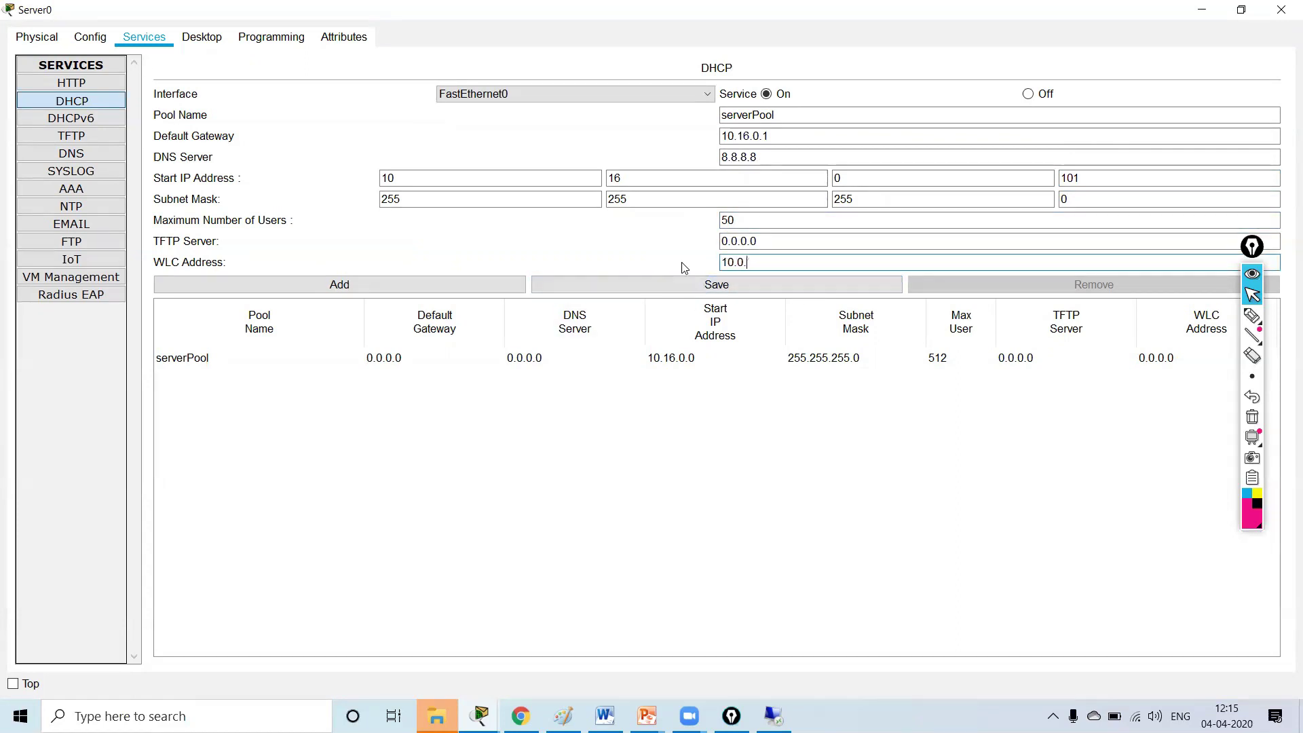
key("BackSpace")
type("16.0.2")
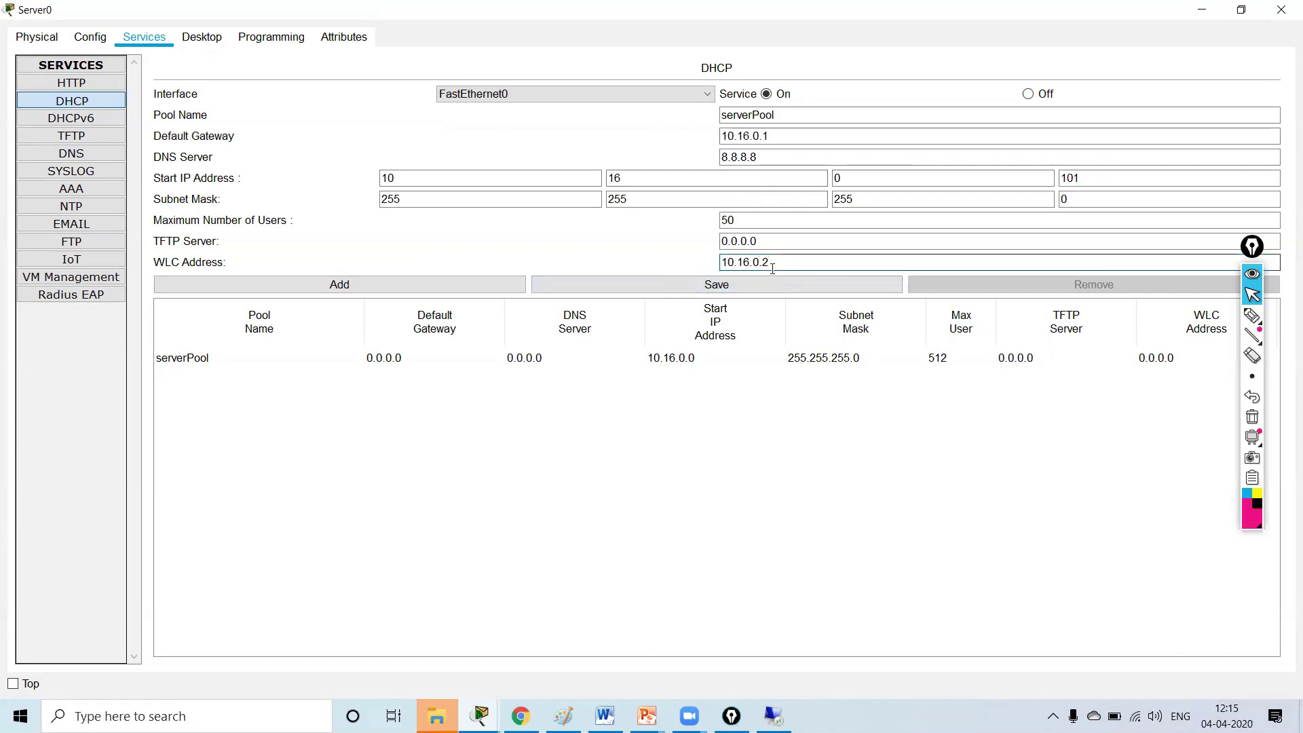
left_click(724, 284)
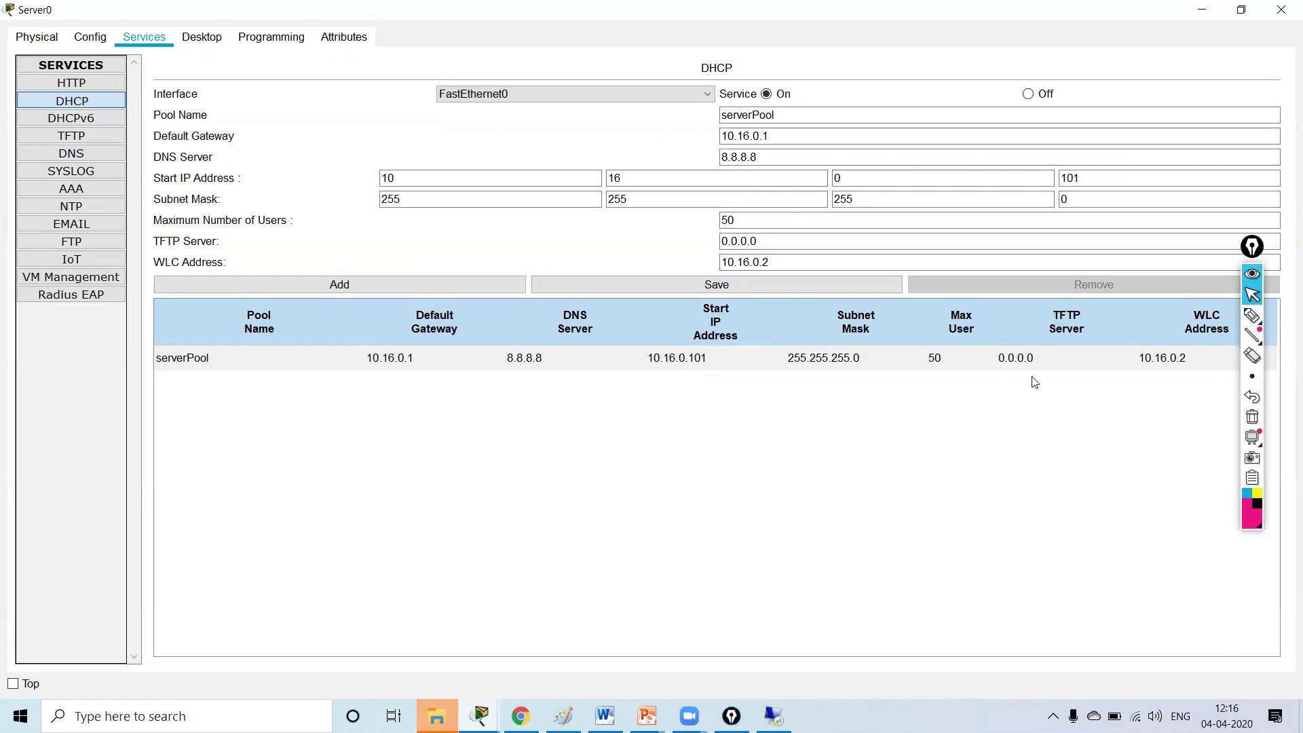
- Reopen Server0 to verify the saved serverPool, close it, and bring up Wireless LAN Controller0
left_click(1203, 10)
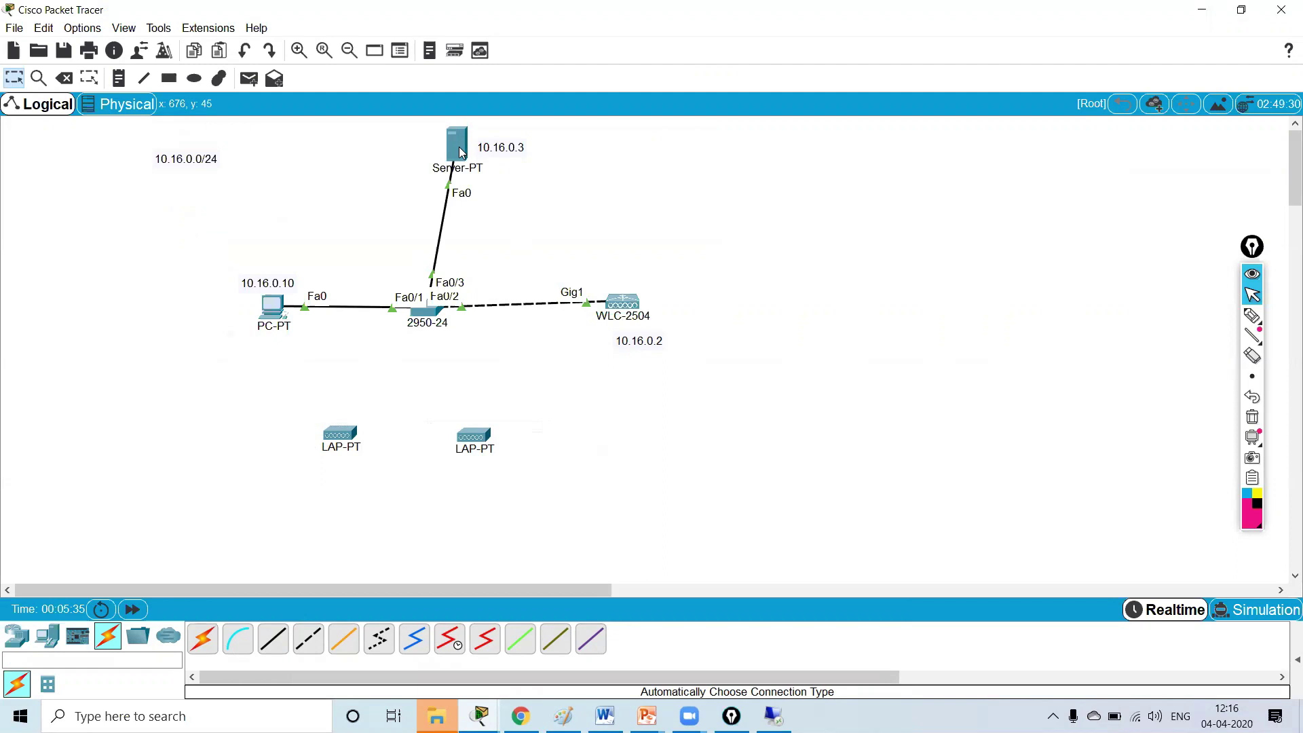
mouse_move(461, 152)
left_click(467, 153)
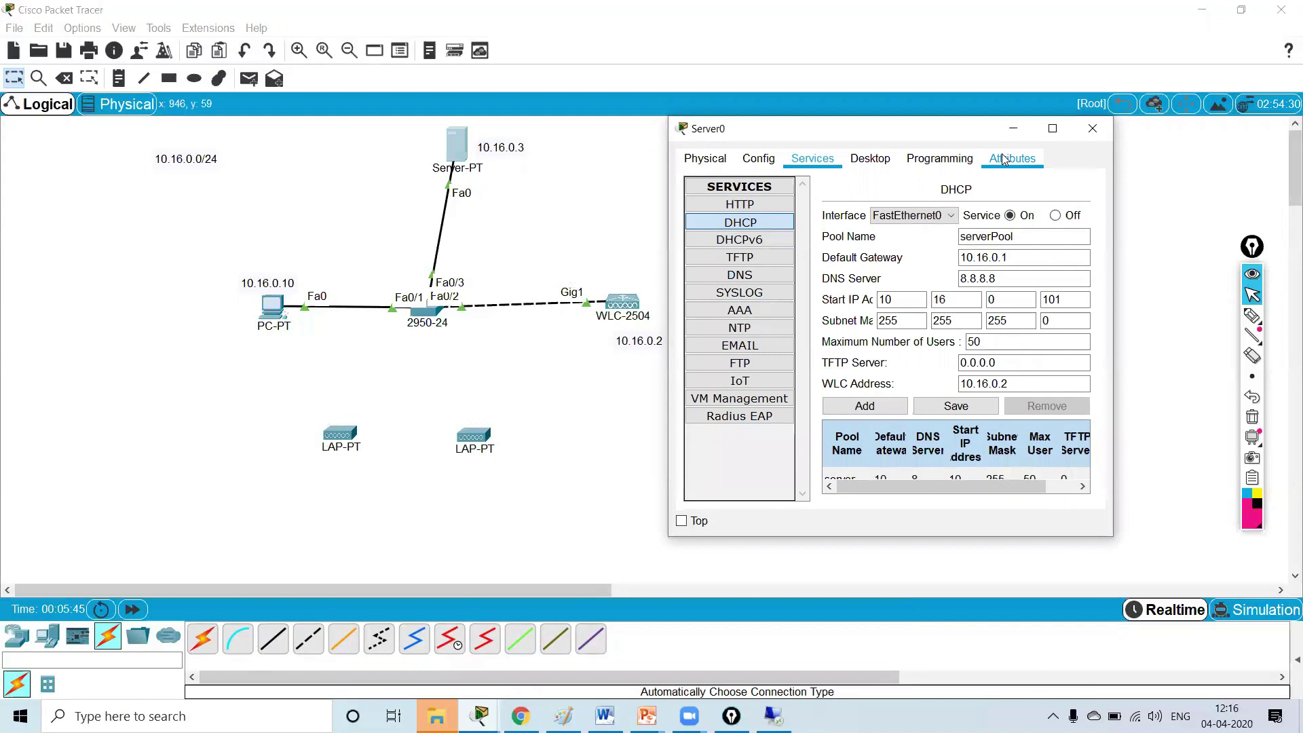
left_click(1054, 129)
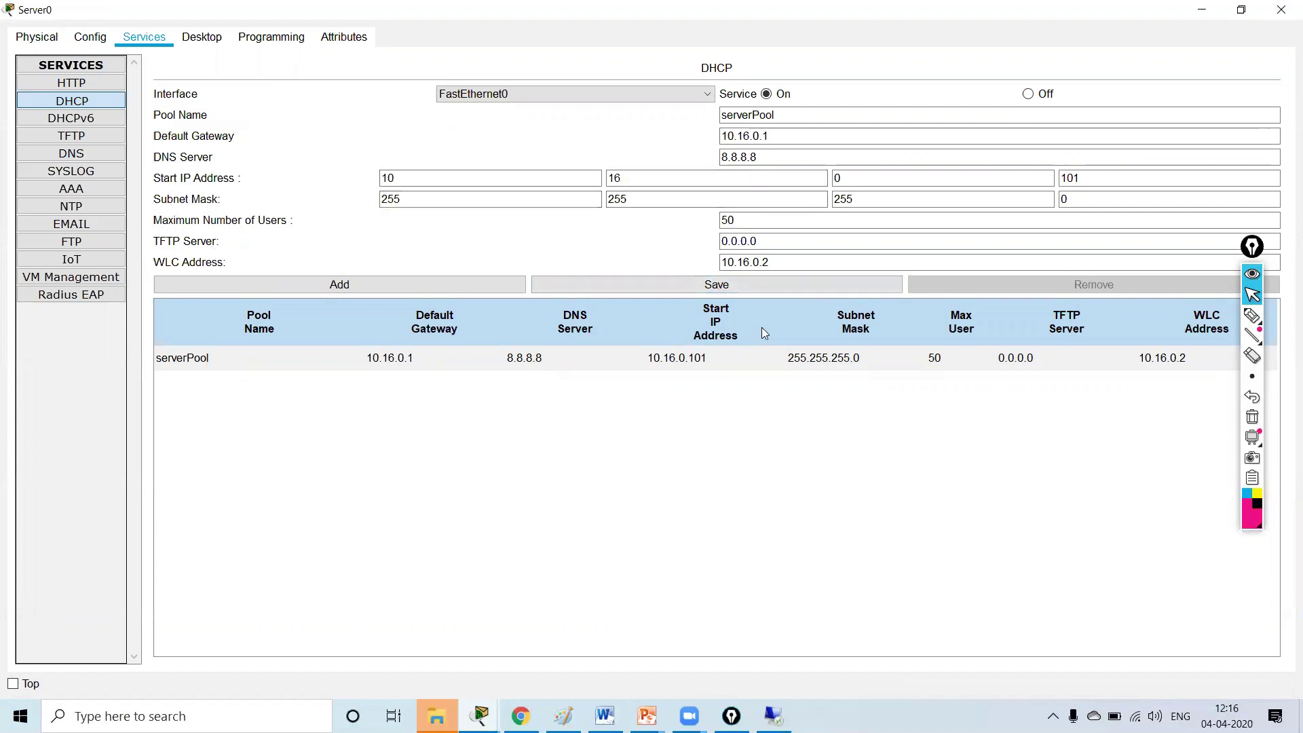
left_click(1281, 10)
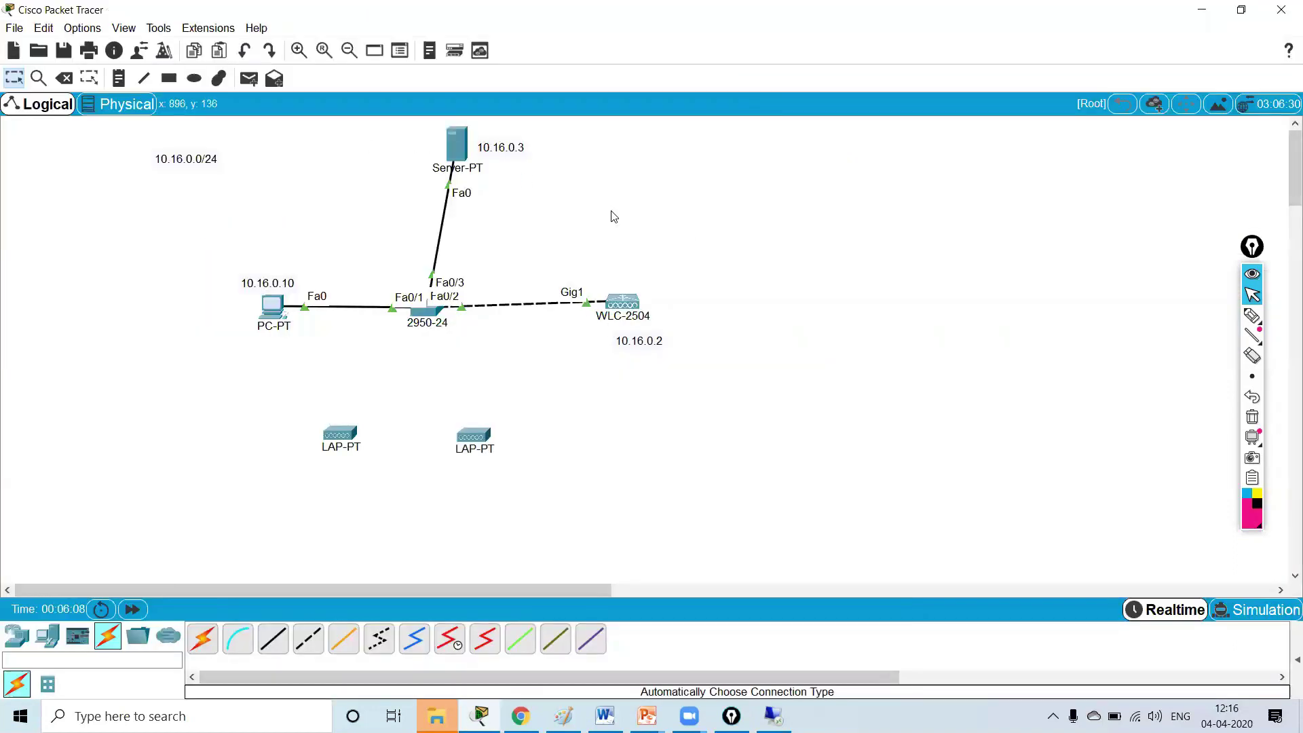
left_click(621, 301)
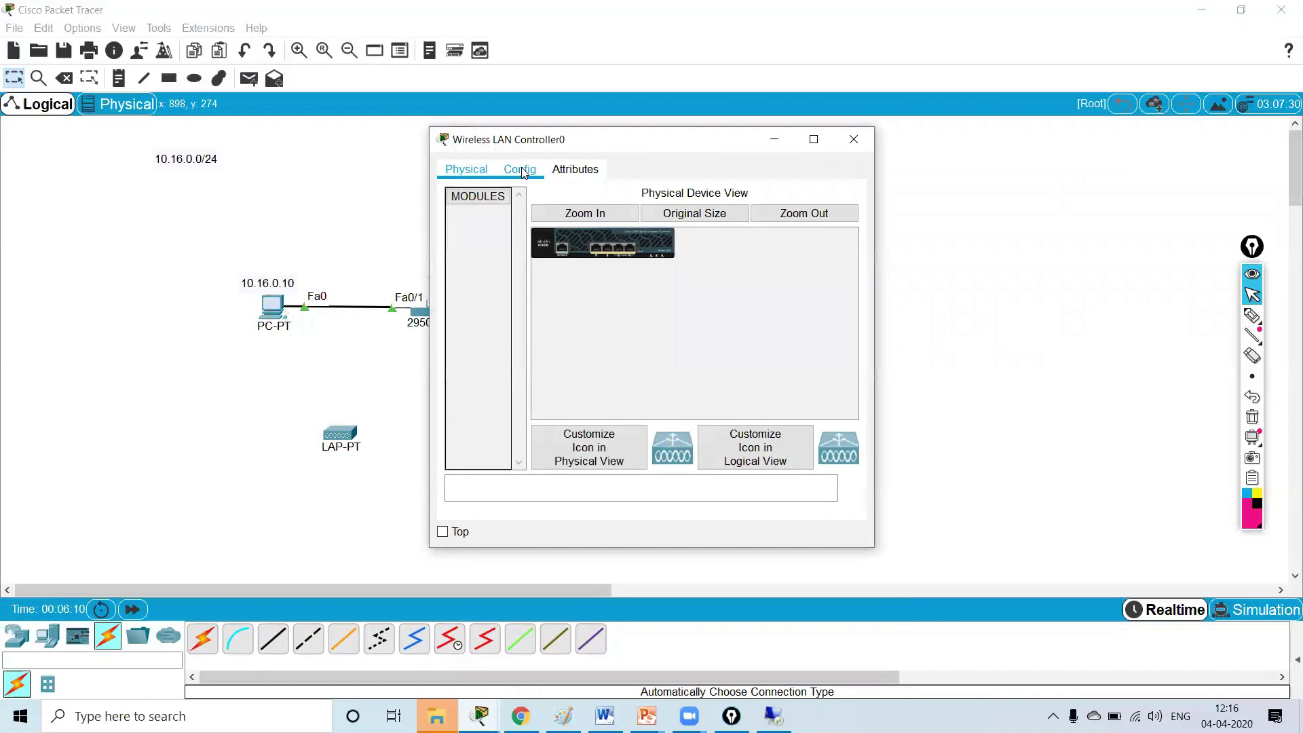
- Enter management IP 10.16.0.2, mask 255.255.255.0, gateway 10.16.0.1 and DNS 8.8.8.8 on the WLC
left_click(520, 170)
left_click(503, 321)
left_click_drag(782, 231, 677, 236)
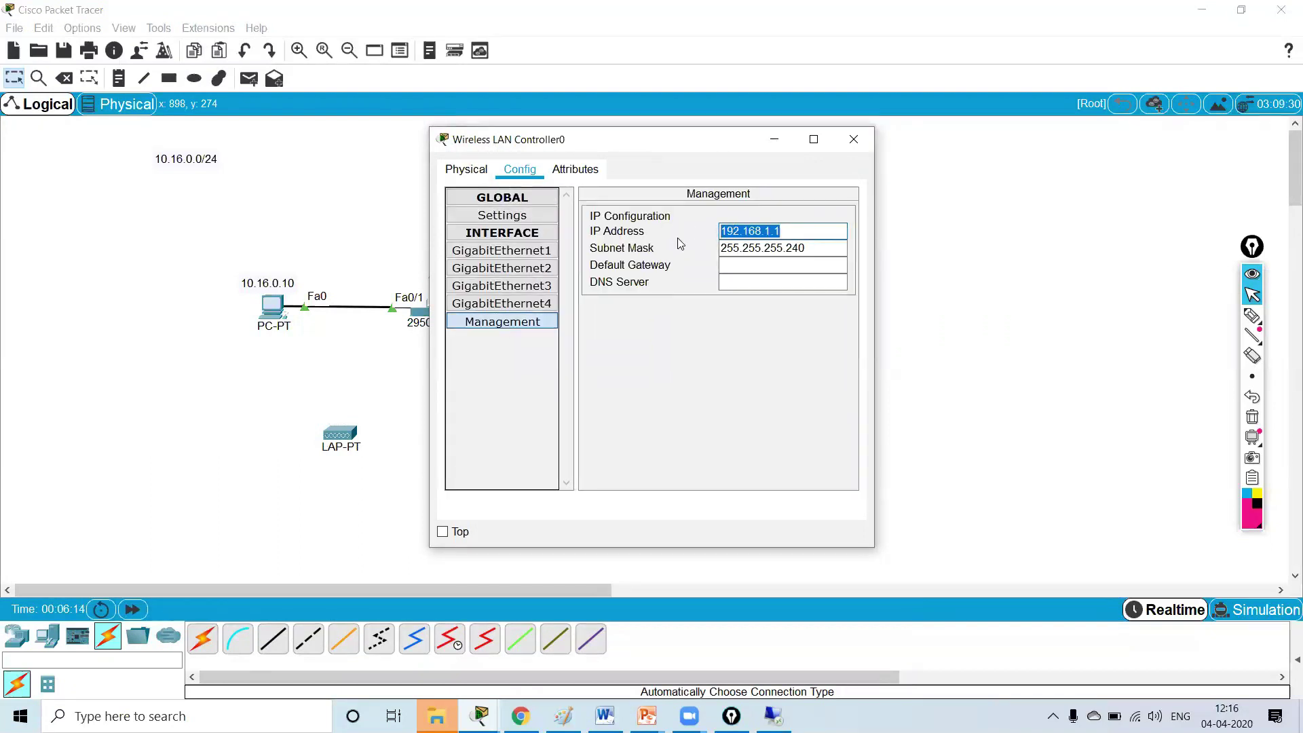
type("10.16.0.2")
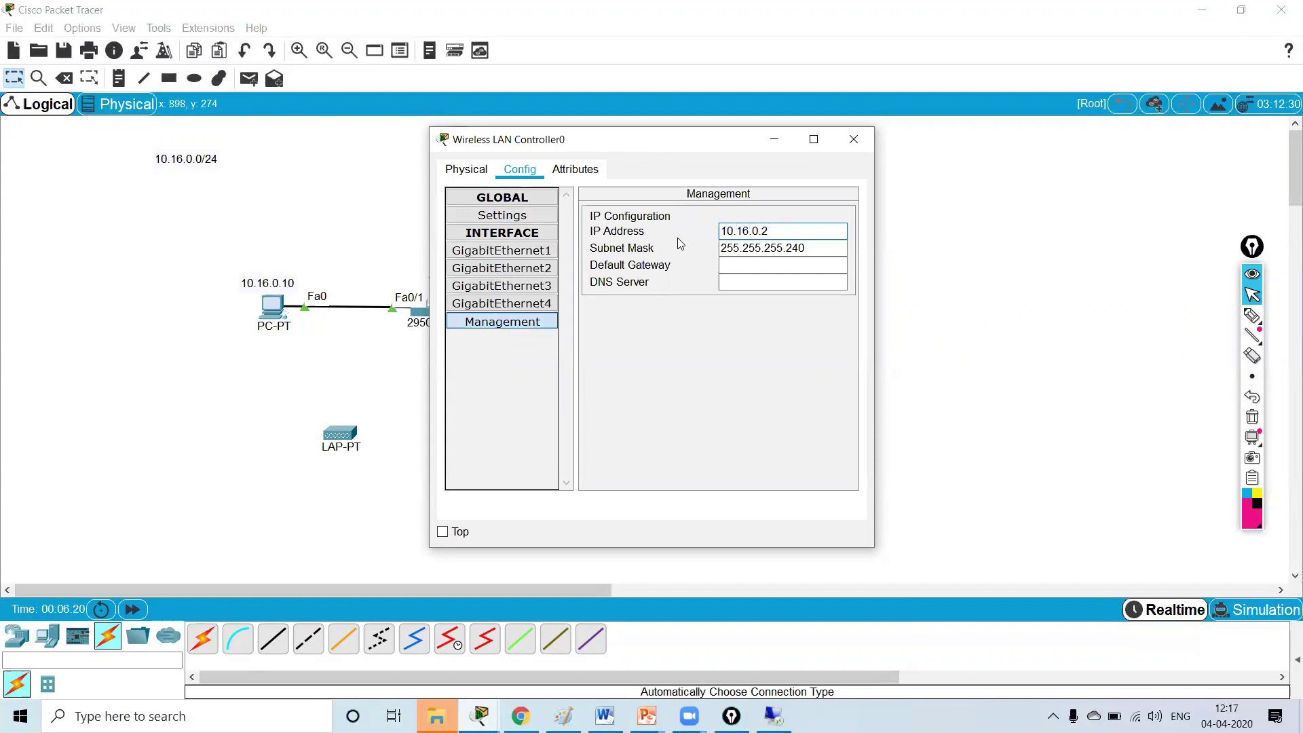
key("Tab")
type("255.255.255.0")
key("Tab")
type("10.16.0.1")
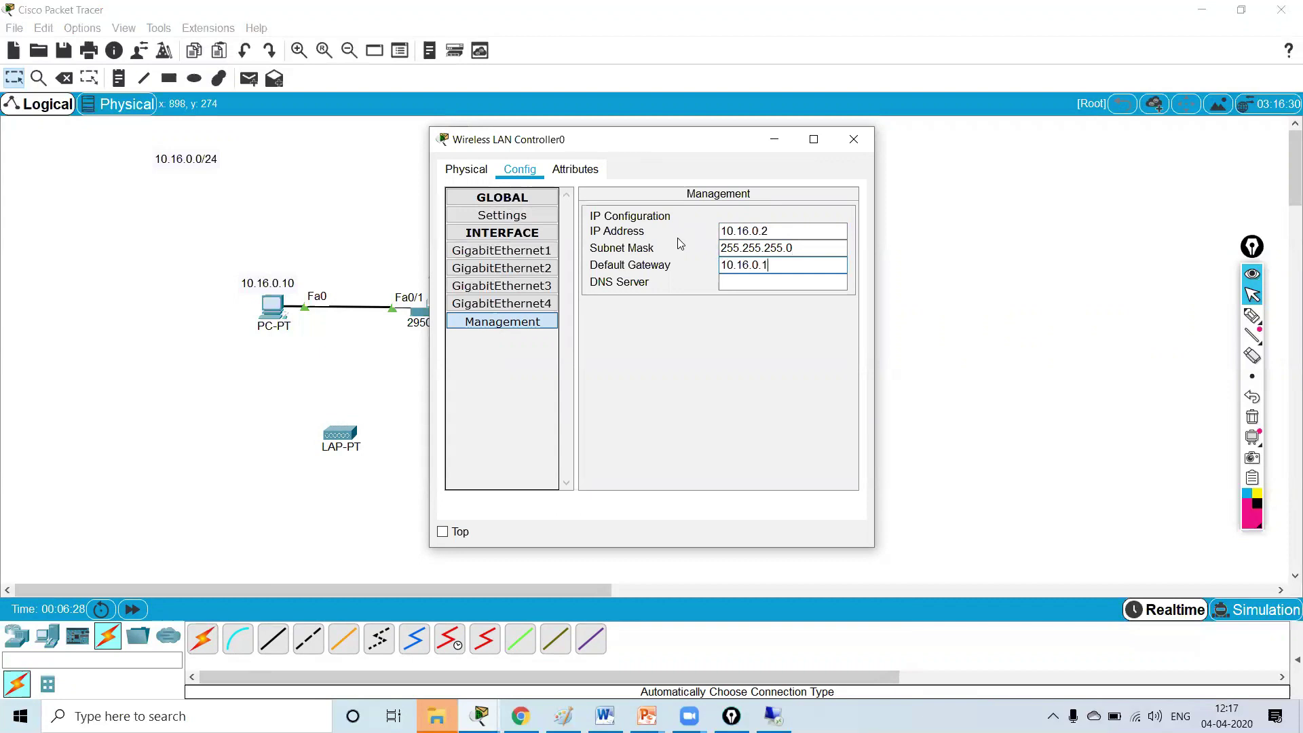
key("Tab")
type("8.8.8.8")
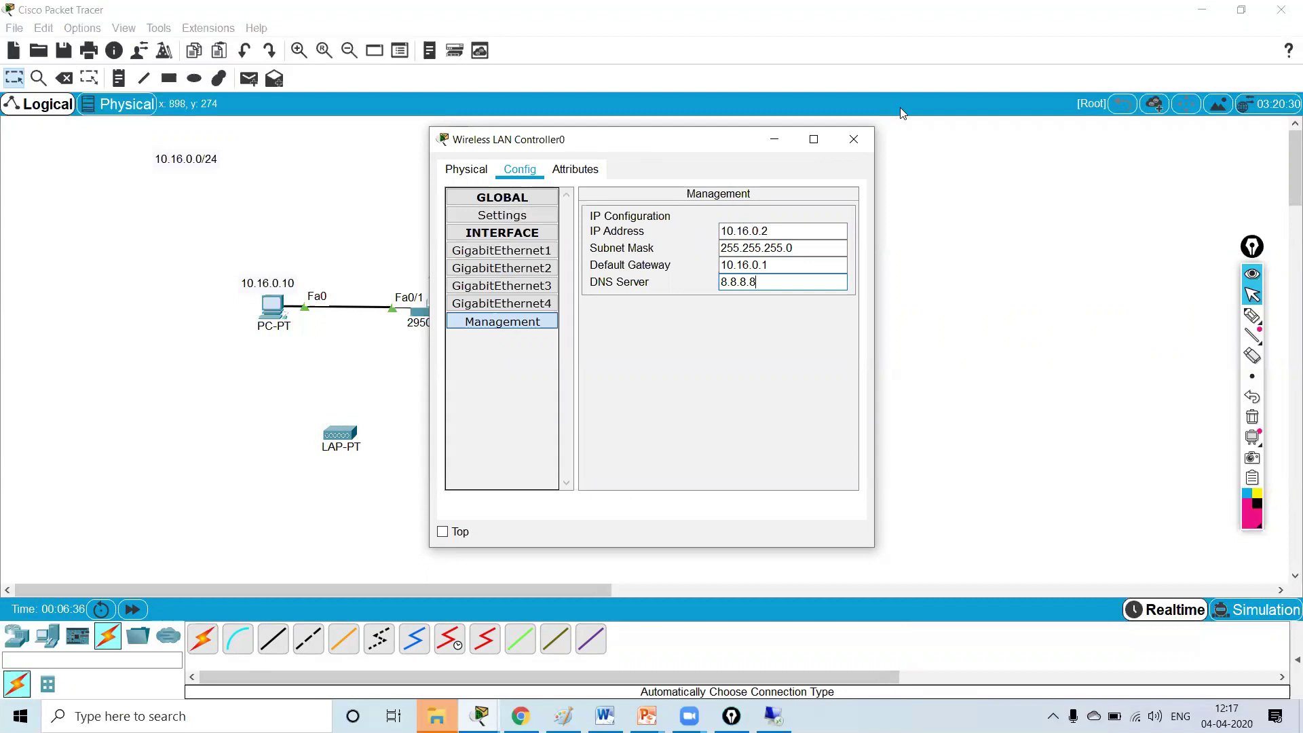
left_click(854, 139)
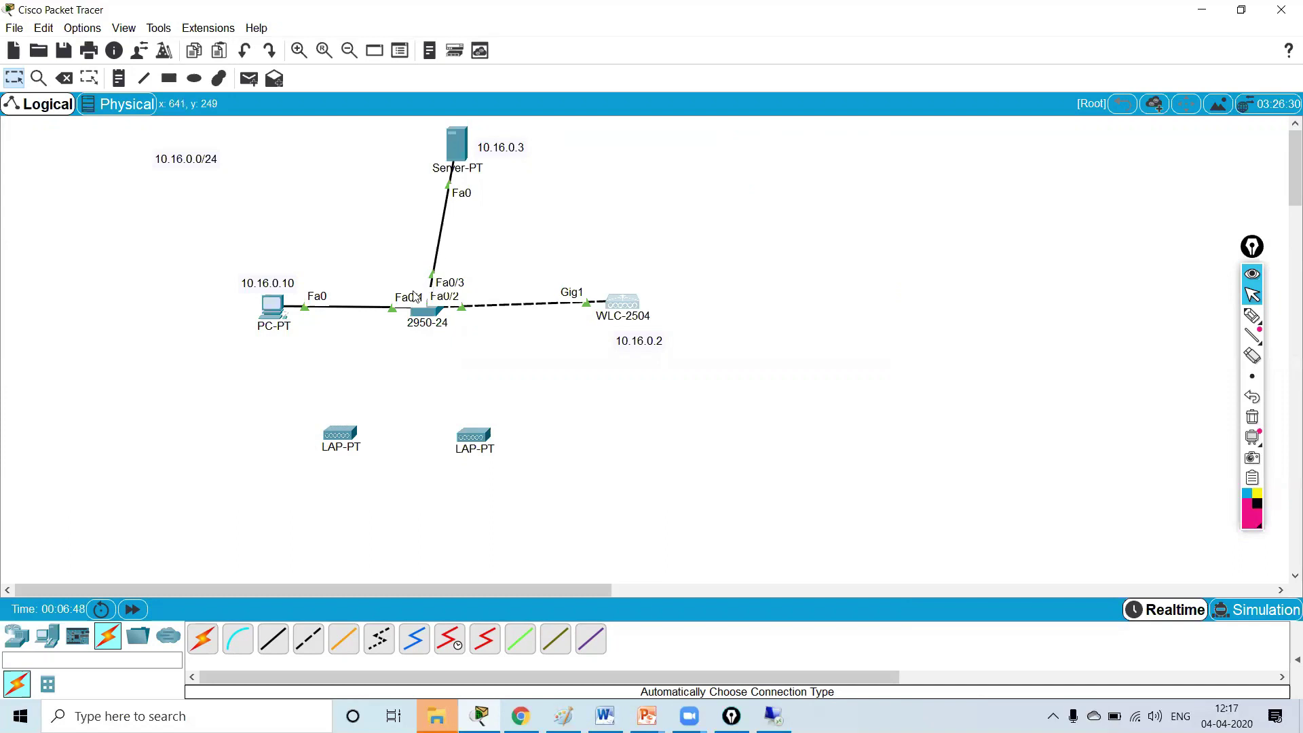
- Load the controller's web page at 10.16.0.2 in PC0's web browser, maximized
left_click(272, 307)
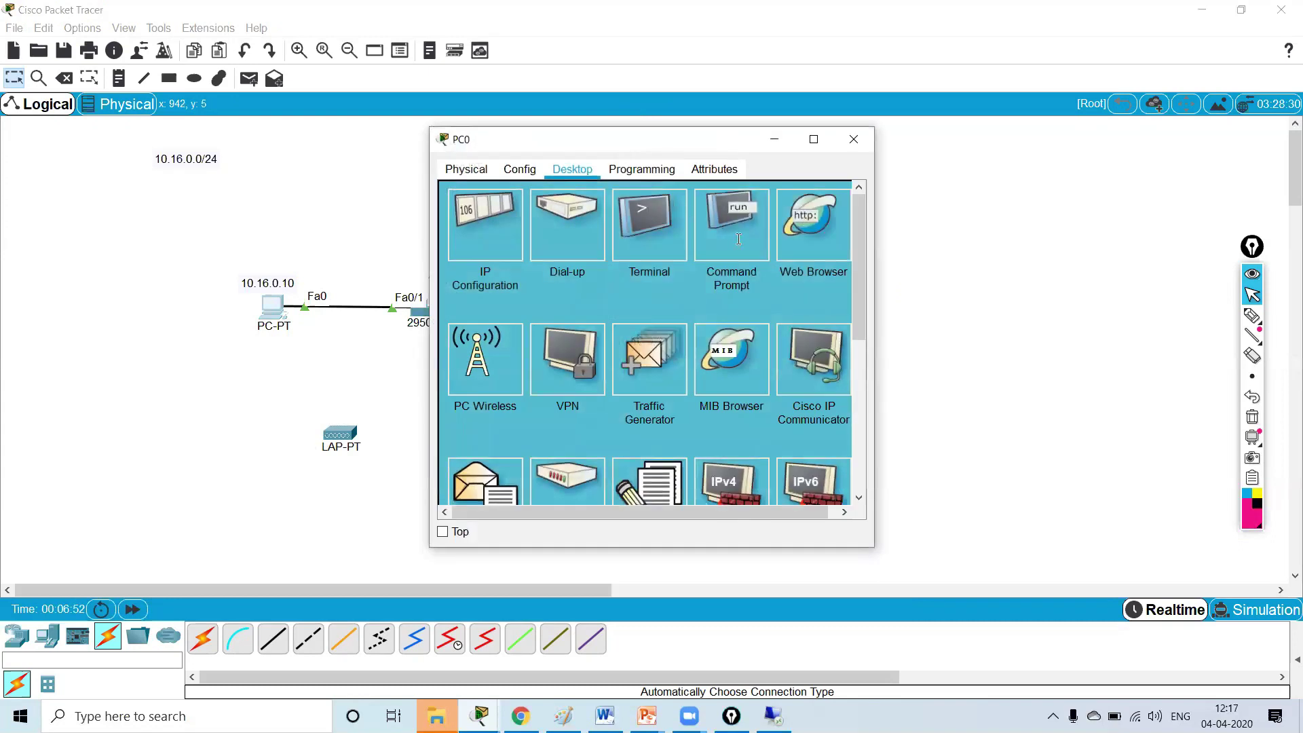
left_click(738, 239)
left_click(857, 185)
left_click(813, 224)
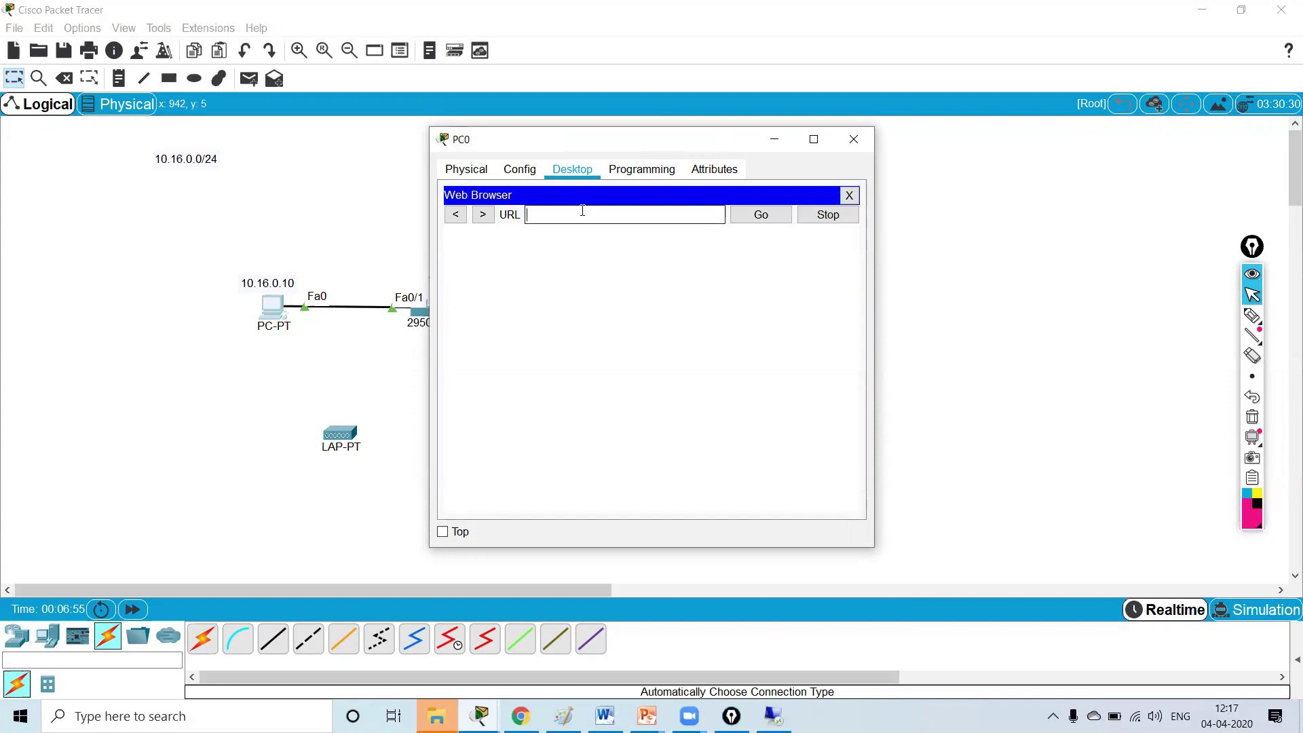
type("10.16.0.2")
left_click(769, 216)
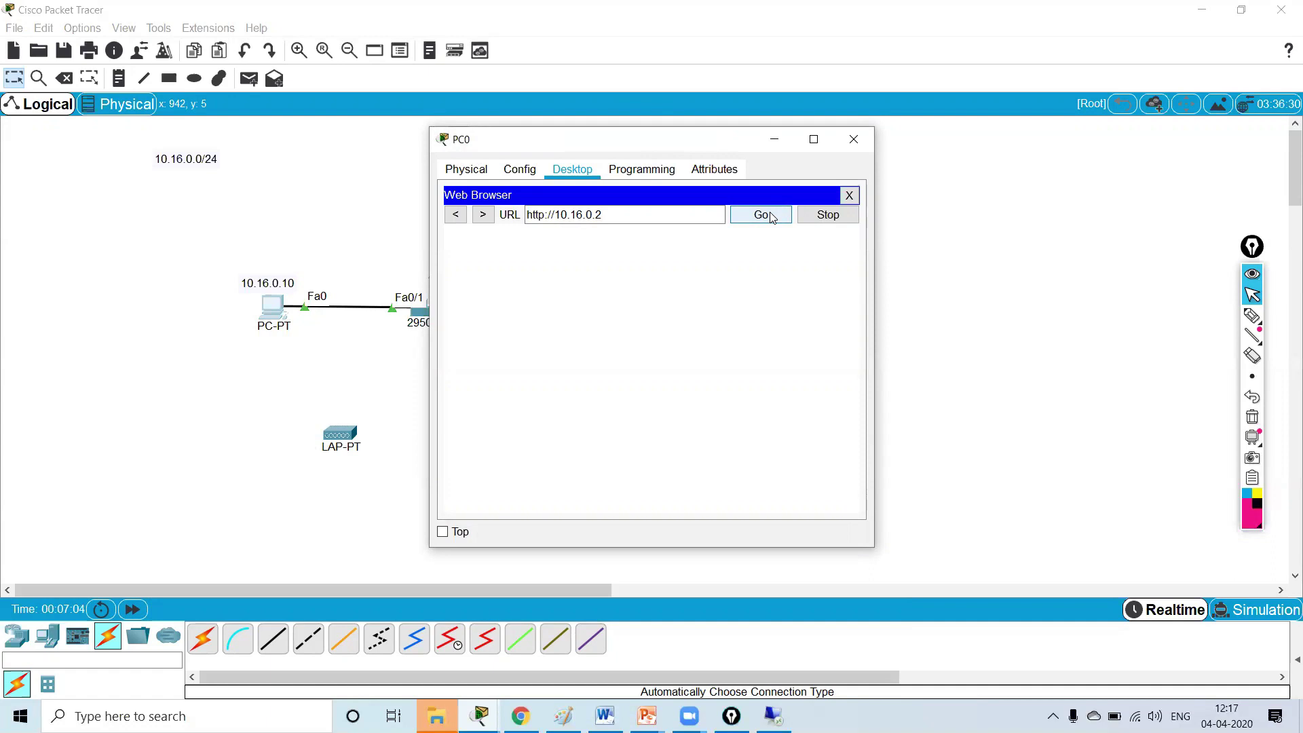
left_click(761, 215)
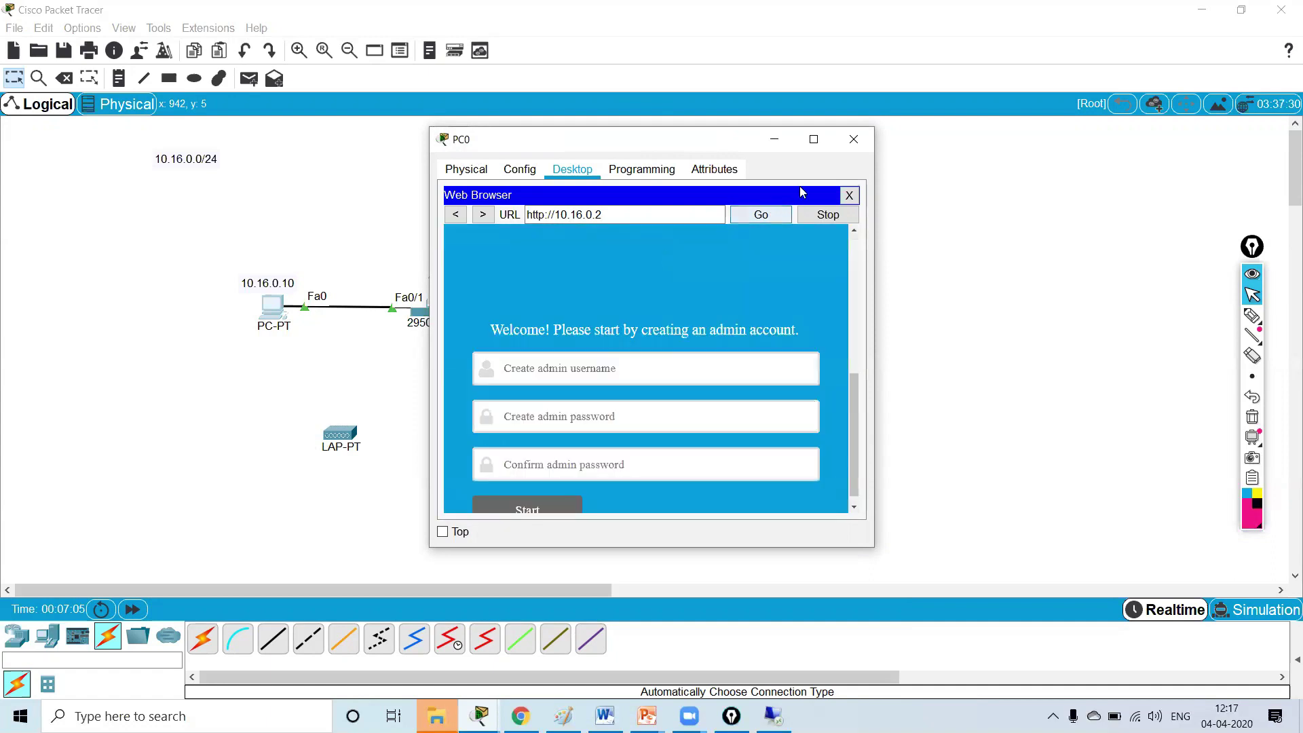
left_click(814, 139)
- Create the admin account with username admin and a confirmed password, then start setup
left_click(696, 510)
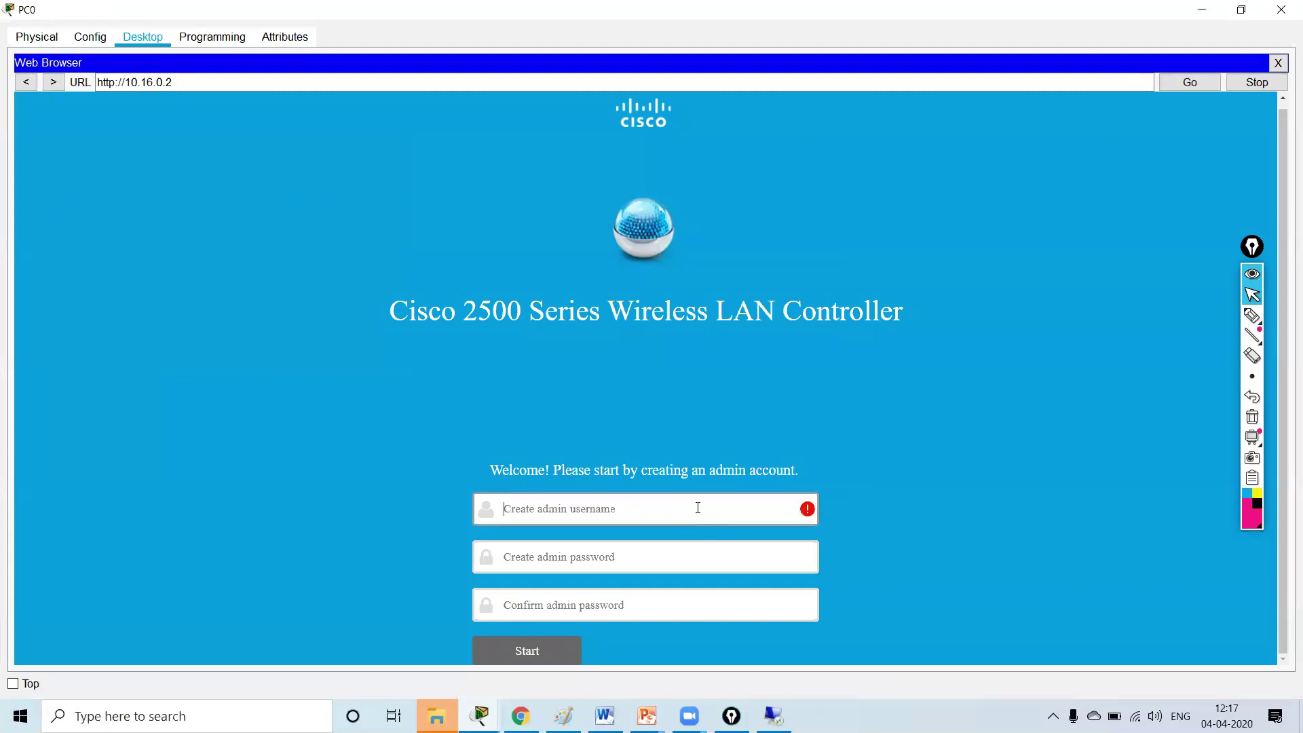
type("admin")
key("Tab")
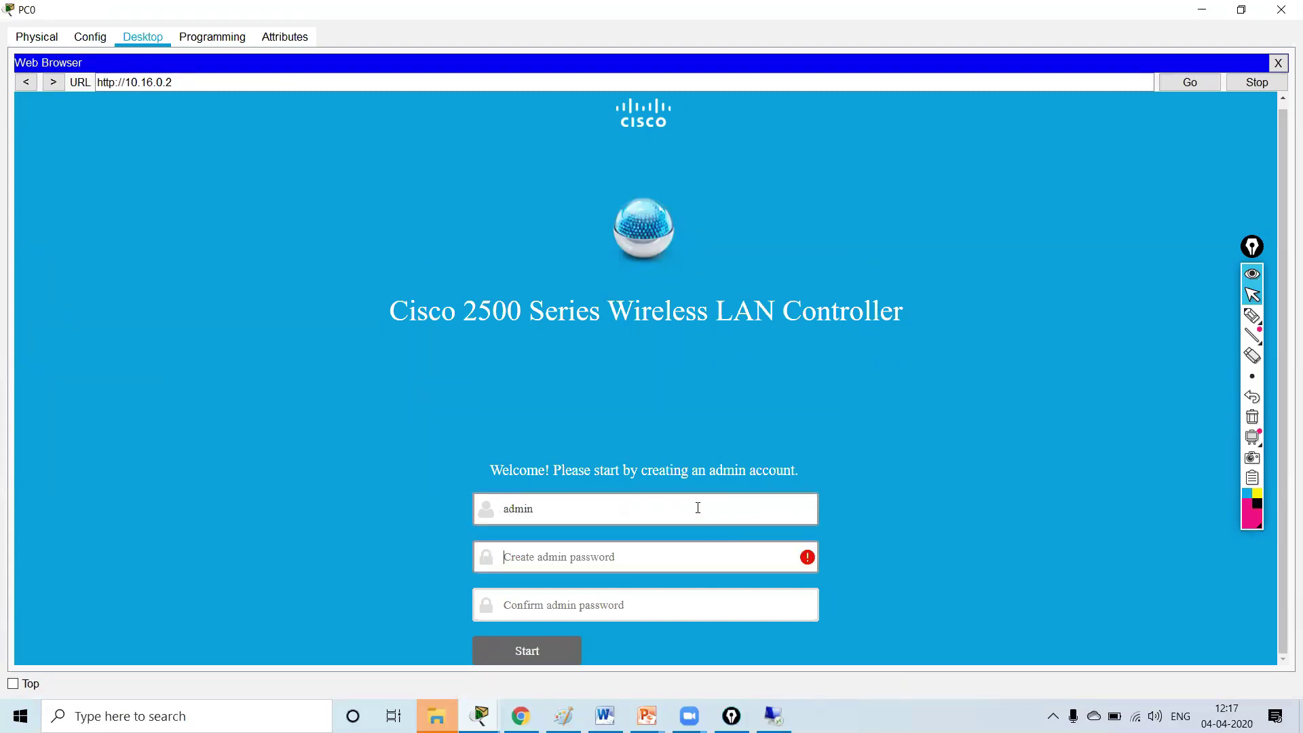
type("•••••••")
key("Tab")
type("•")
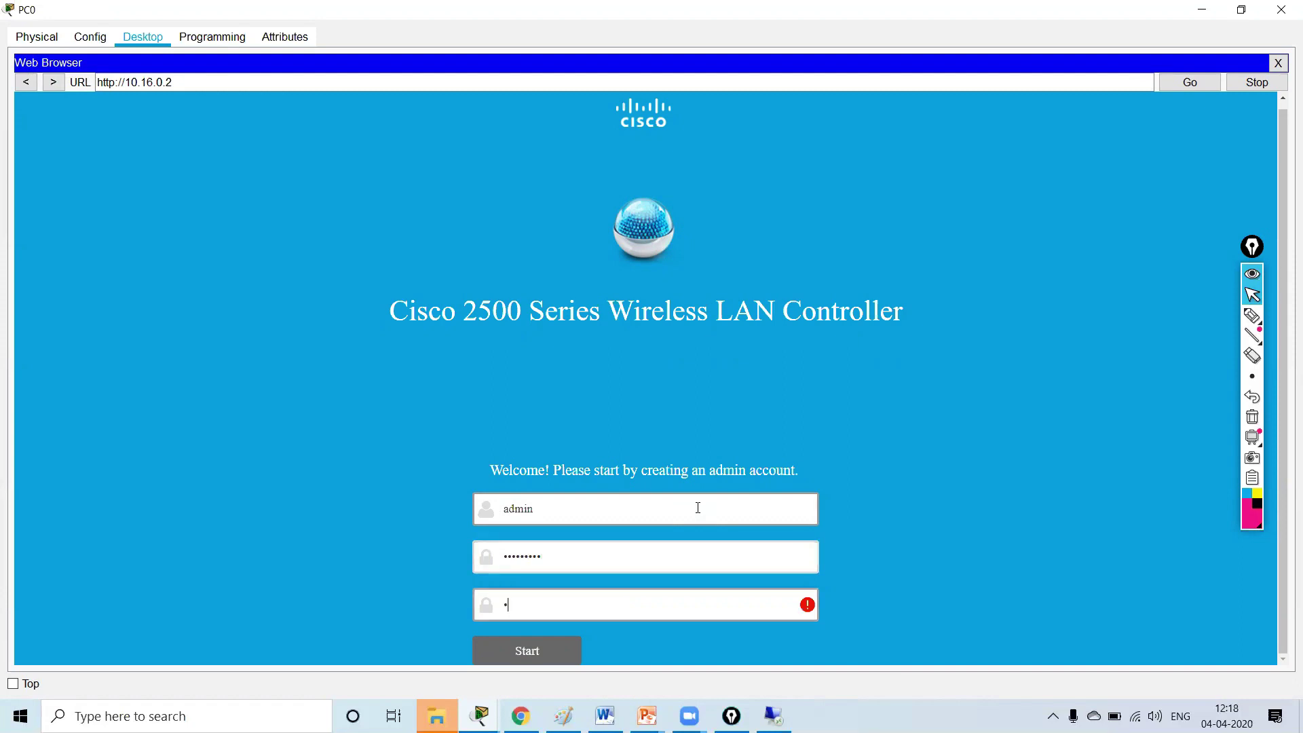
type("••••••")
key("BackSpace")
key("BackSpace")
key("BackSpace")
key("BackSpace")
key("BackSpace")
key("BackSpace")
type("••••••••")
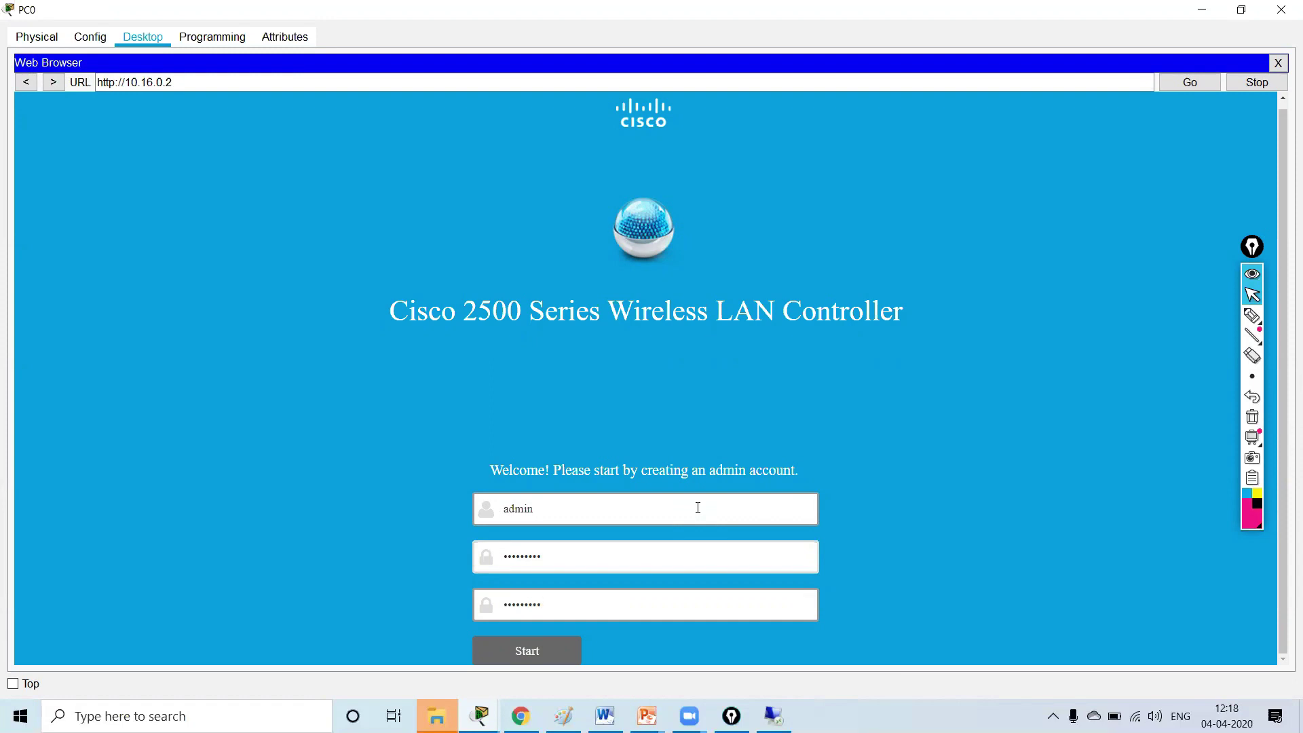
left_click(572, 645)
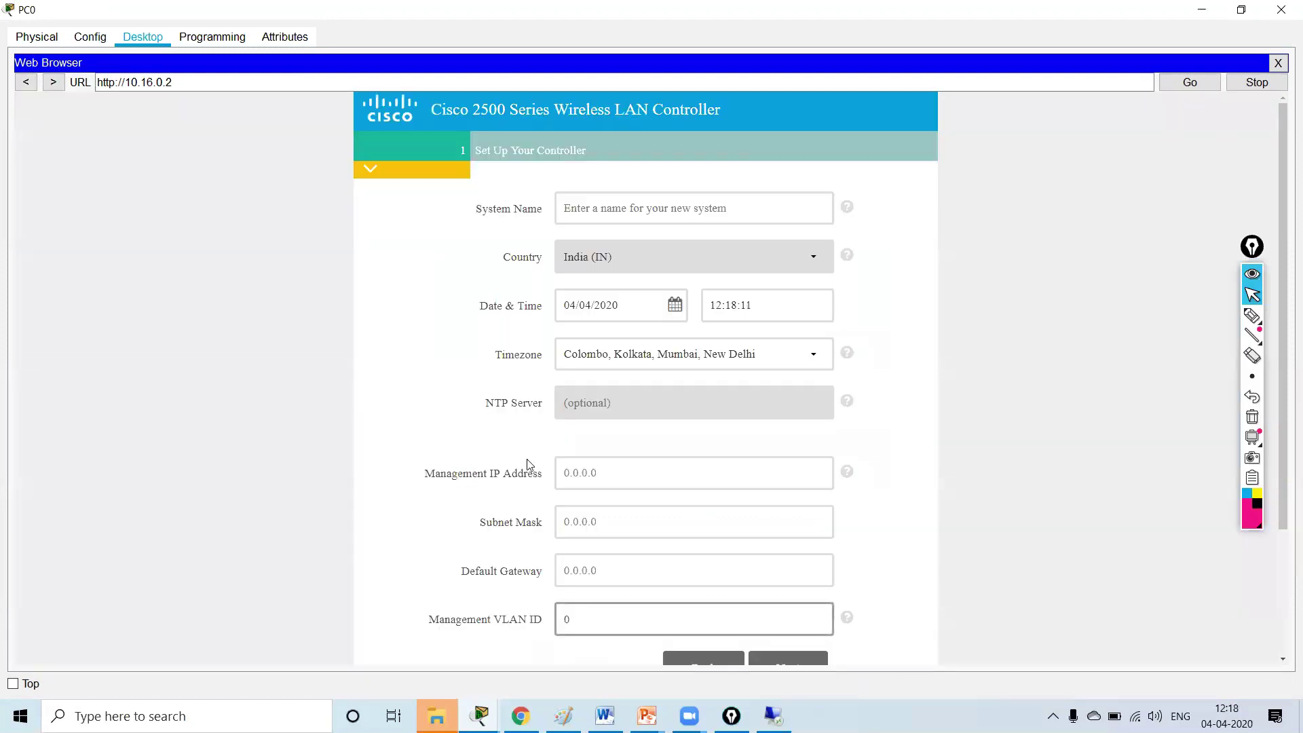
- Name the controller WLC with management IP 10.16.0.2 and mask 255.255.255.0
left_click(592, 205)
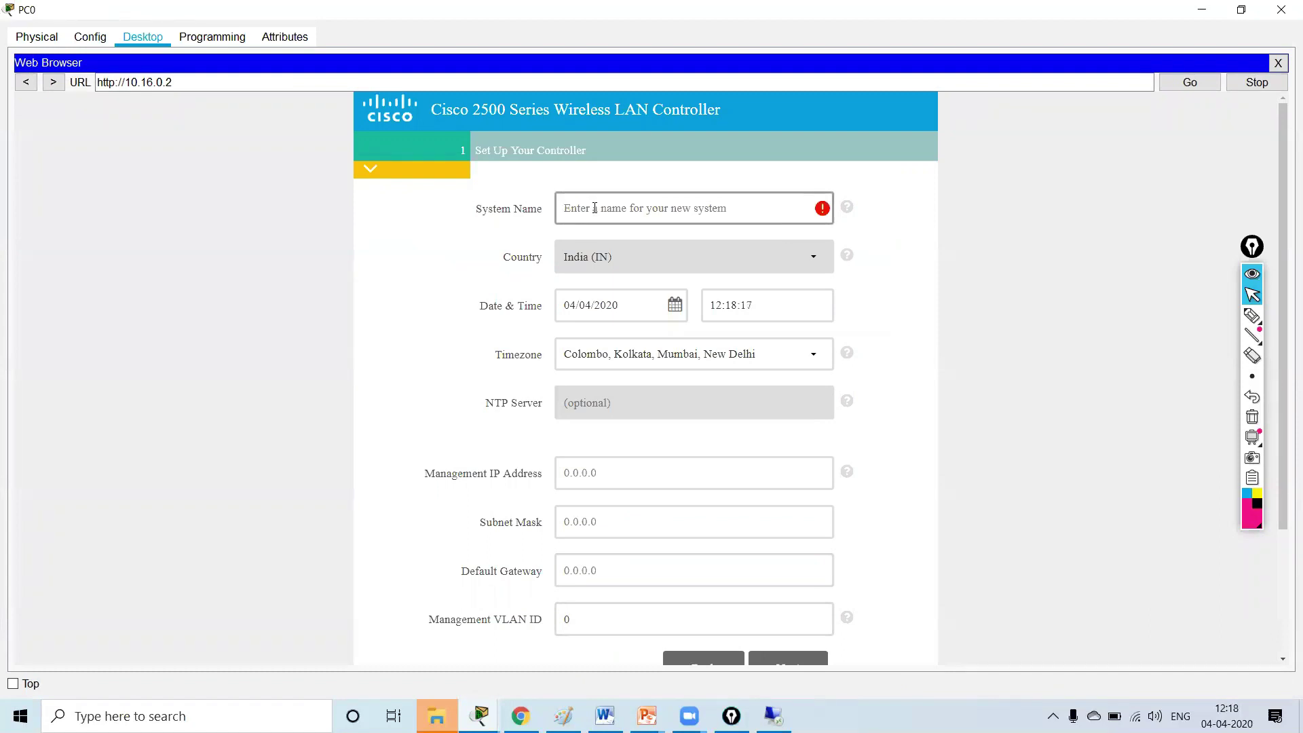
type("WLC")
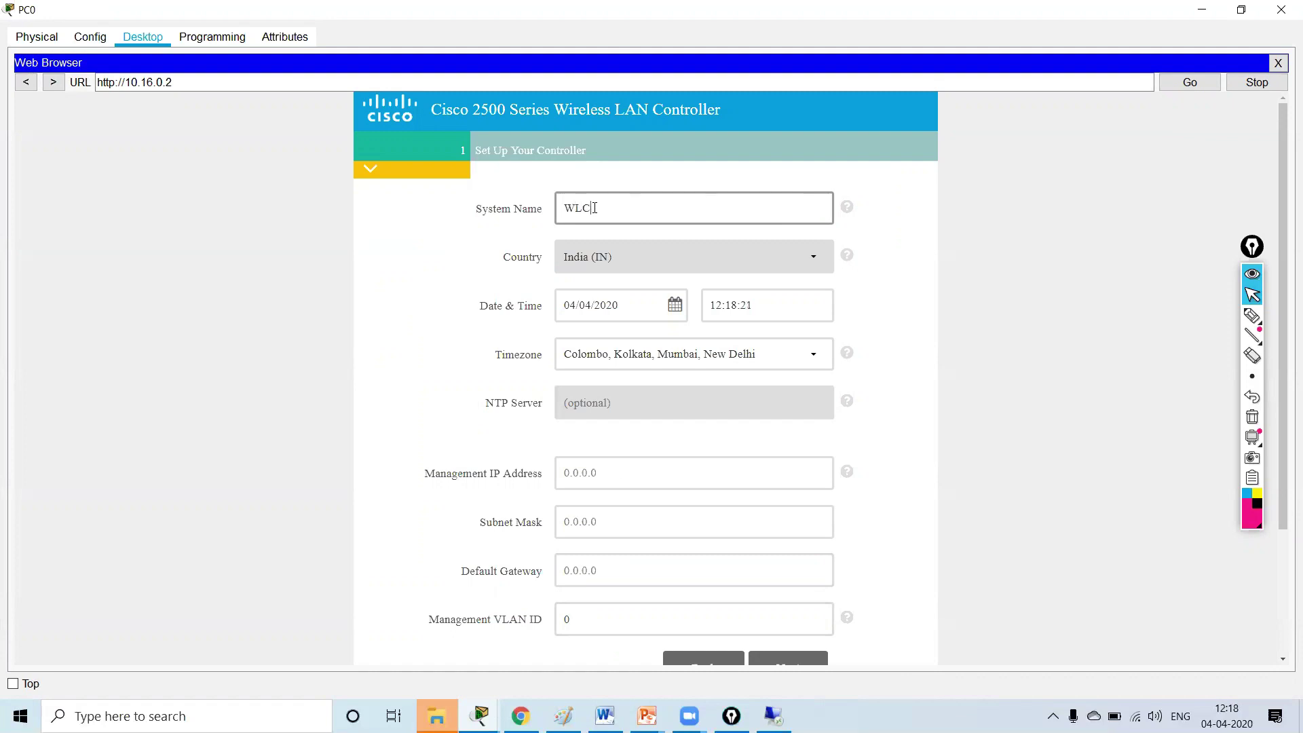
left_click(579, 473)
type("10.16.0.2")
key("Tab")
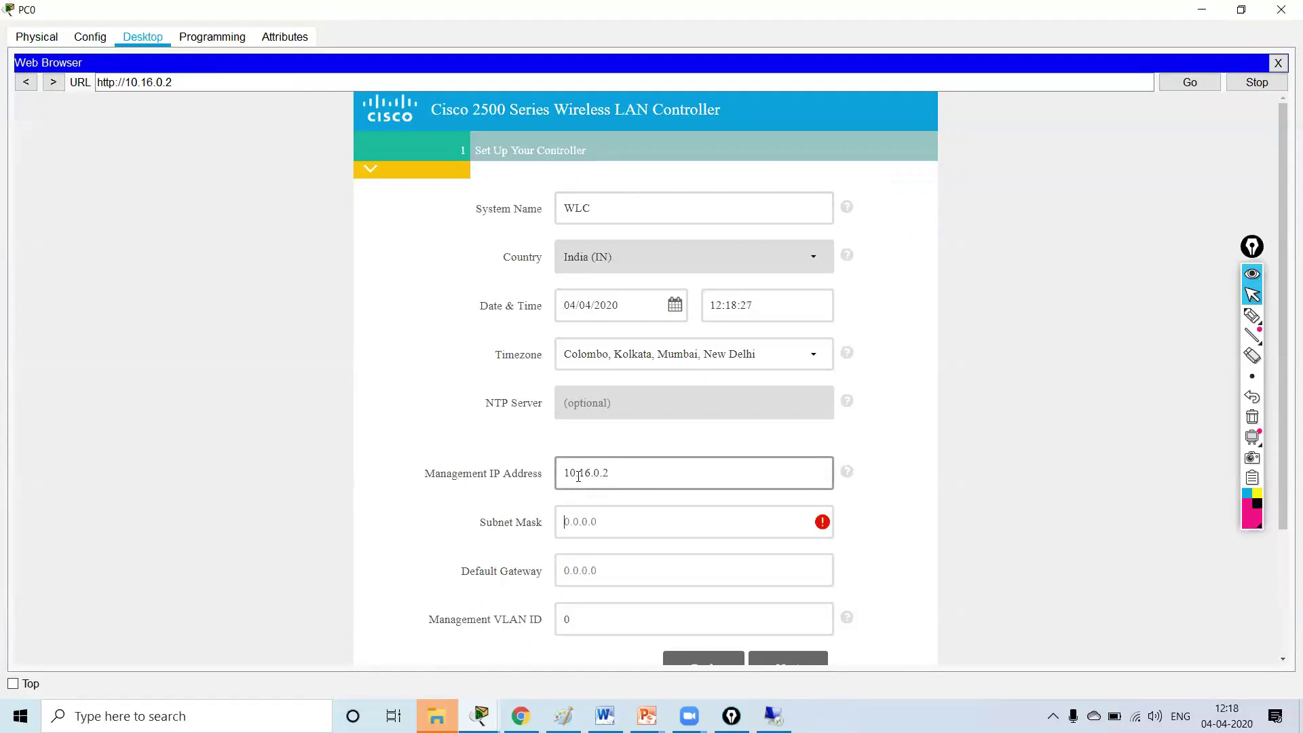
type("255.25")
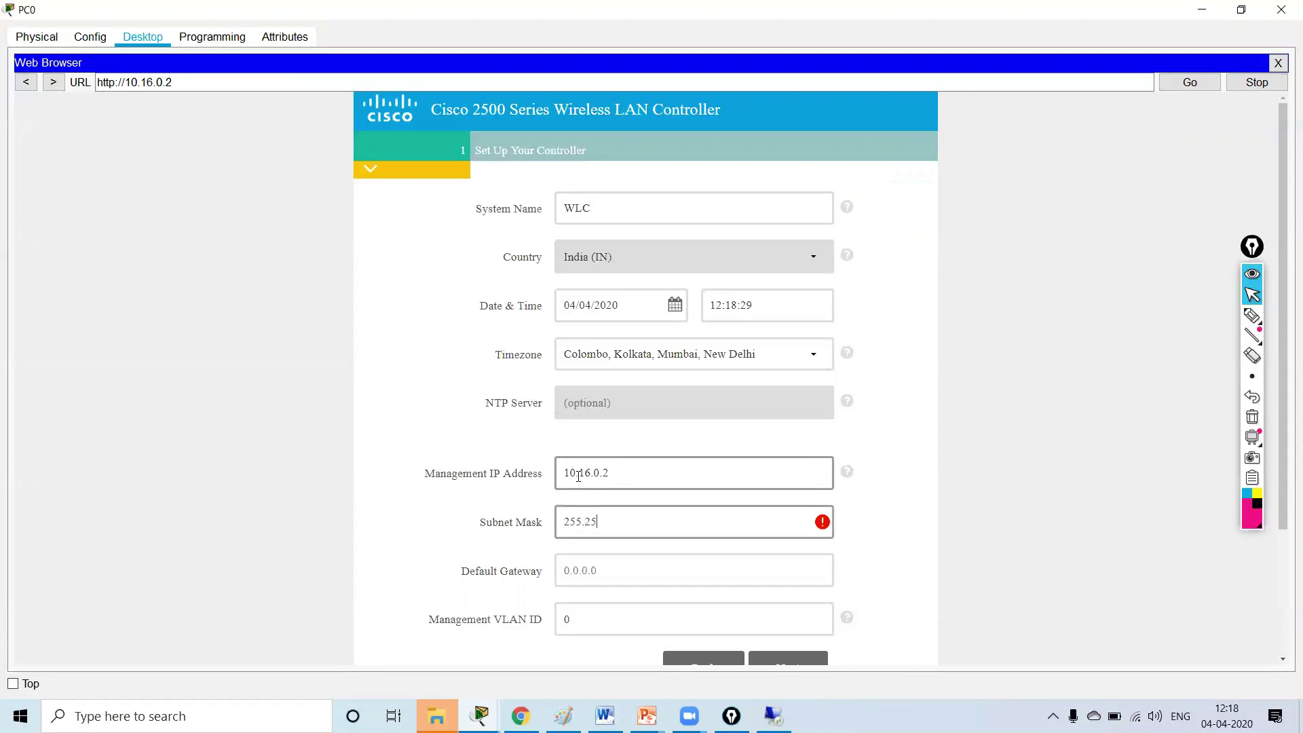
type(".0")
- Enter default gateway 10.16.0.1 and advance to the Create Your Wireless Networks step
key("Tab")
type("1")
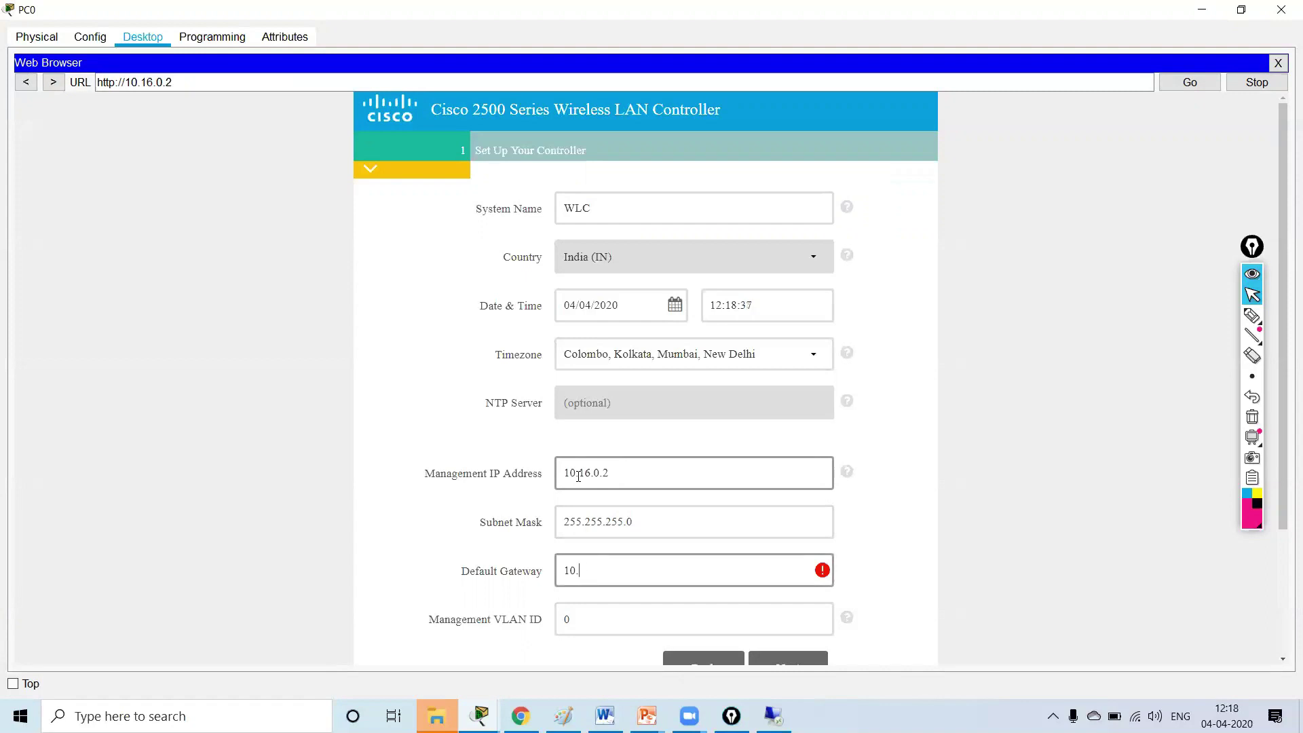
type("0.16.0.1")
key("Tab")
key("Tab")
key("Tab")
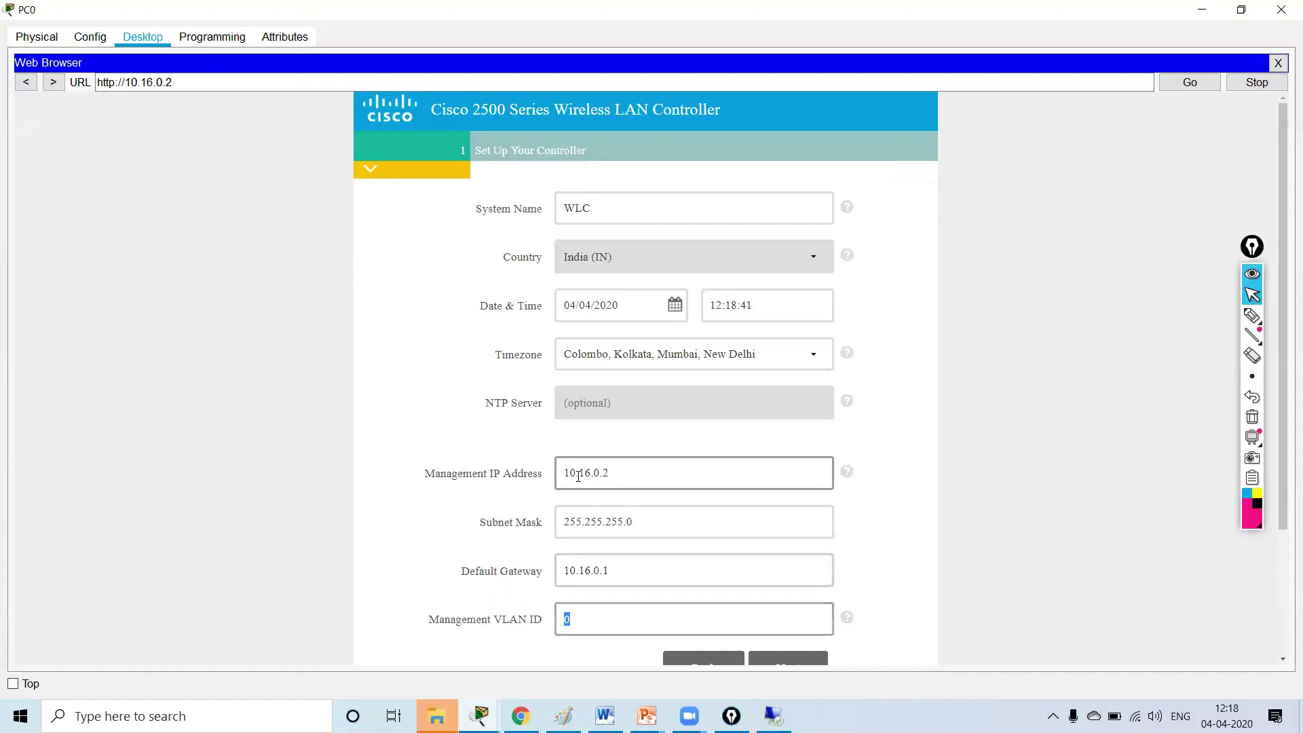
left_click(579, 498)
scroll(735, 541, "down", 3)
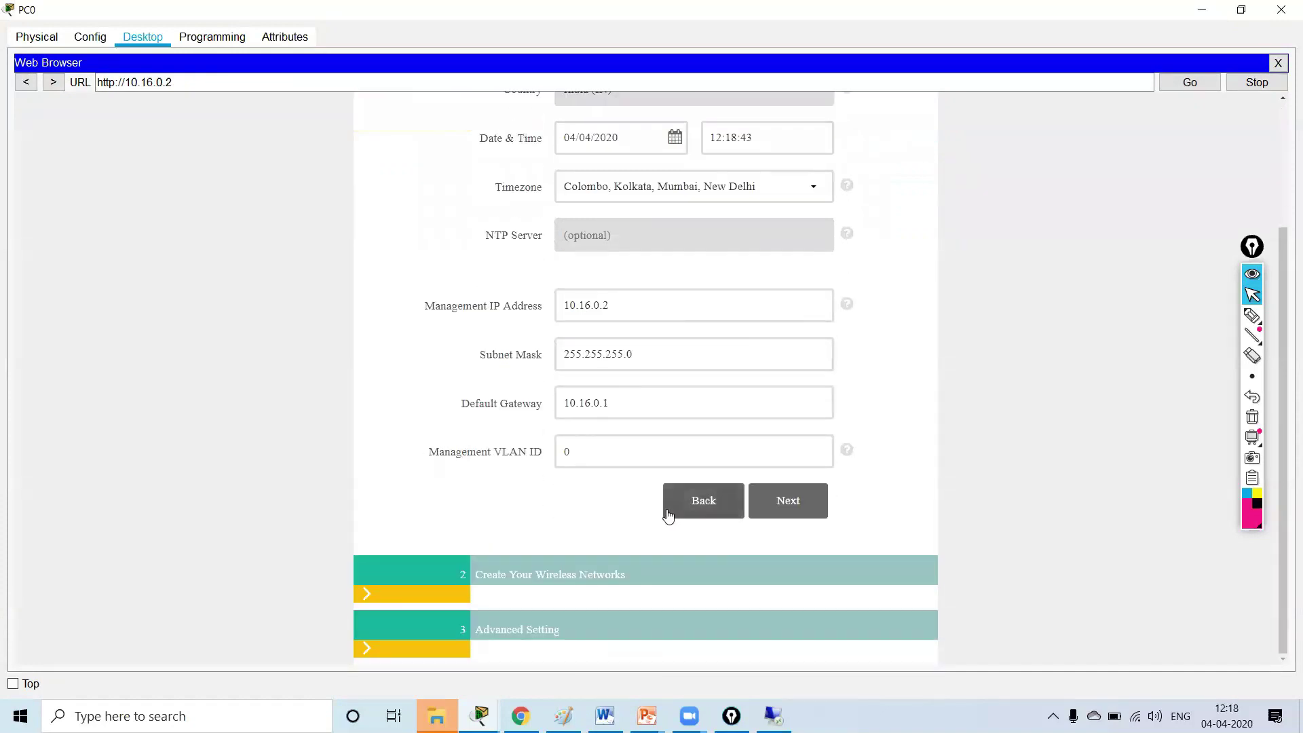
left_click(790, 517)
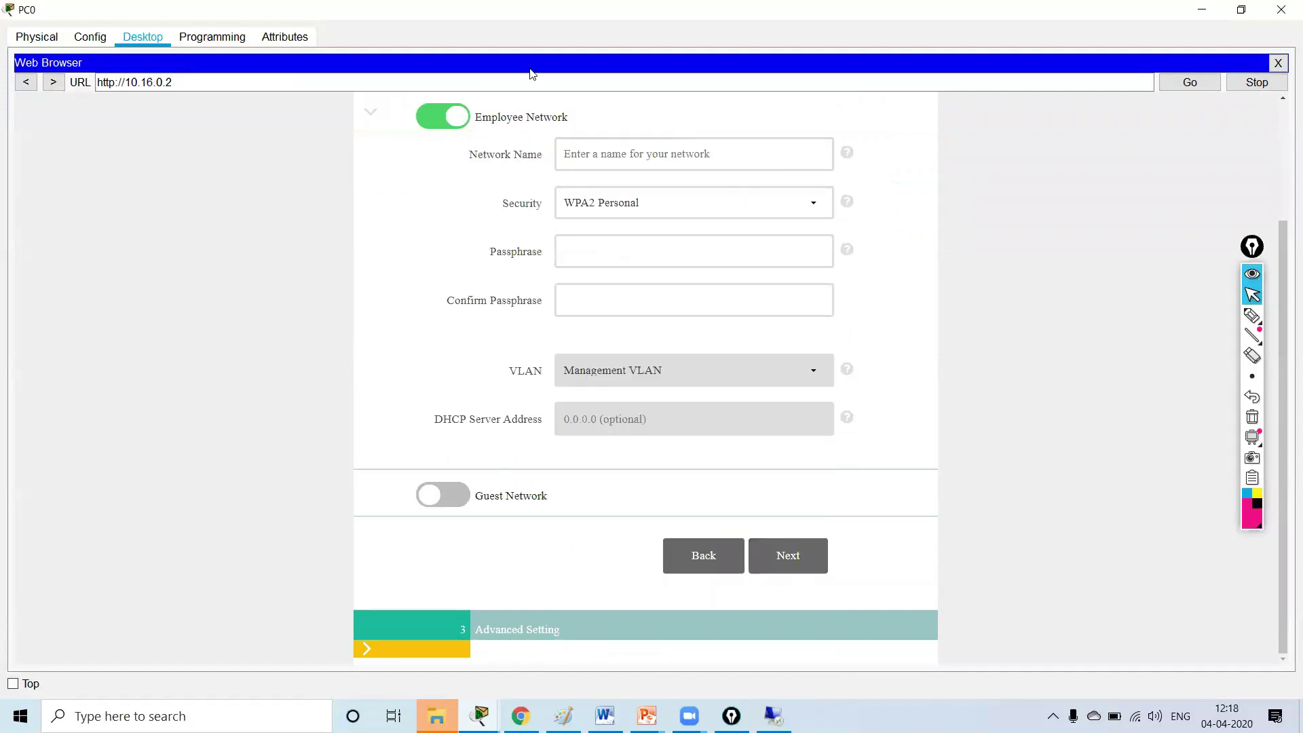
- Name the employee network WLAN with WPA2 Personal, enter and confirm the passphrase, and continue
left_click(589, 161)
type("WLAN")
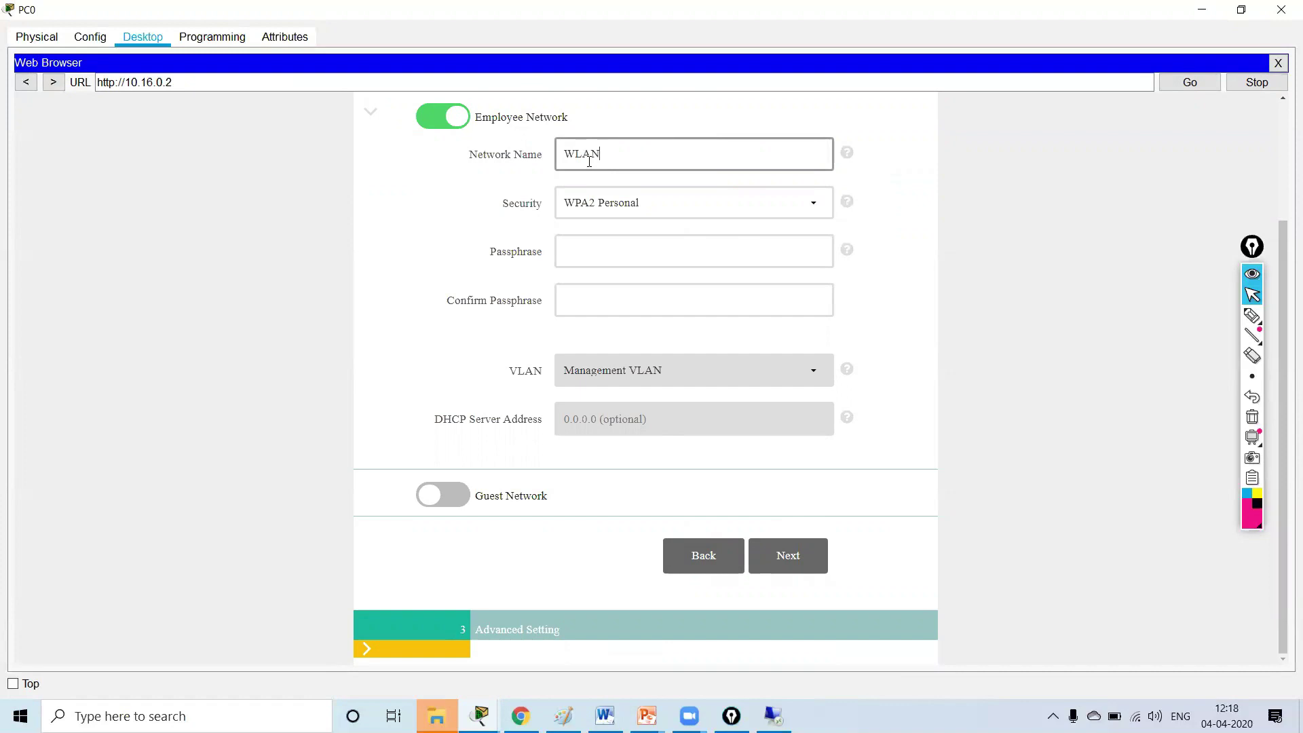
key("Tab")
key("Tab")
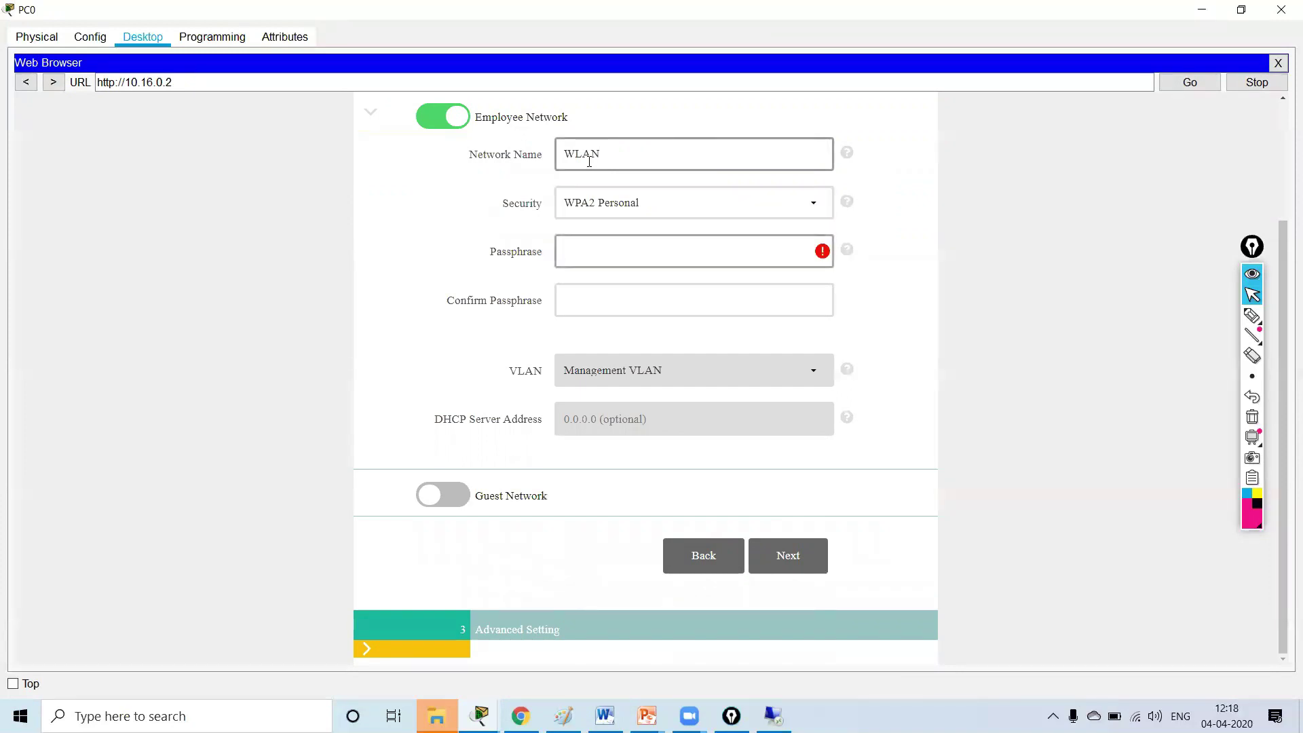
type("12345678")
key("Tab")
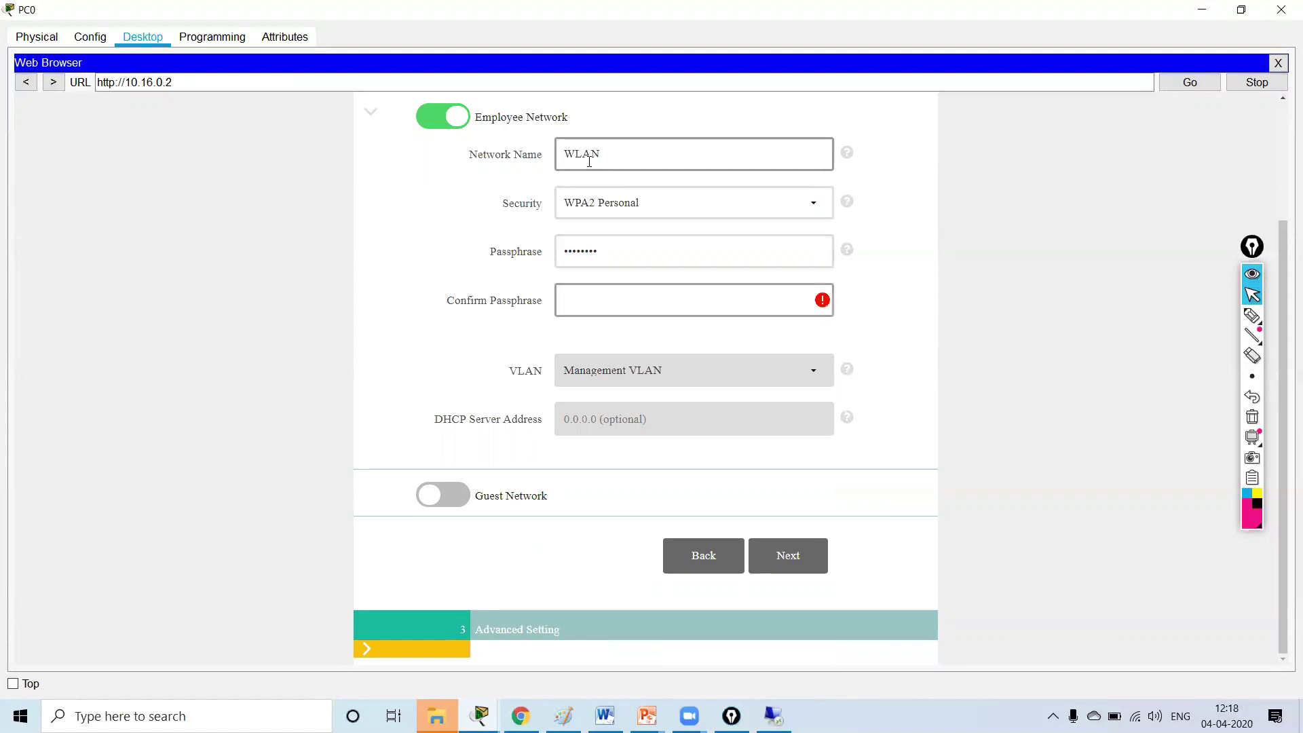
type("12345678")
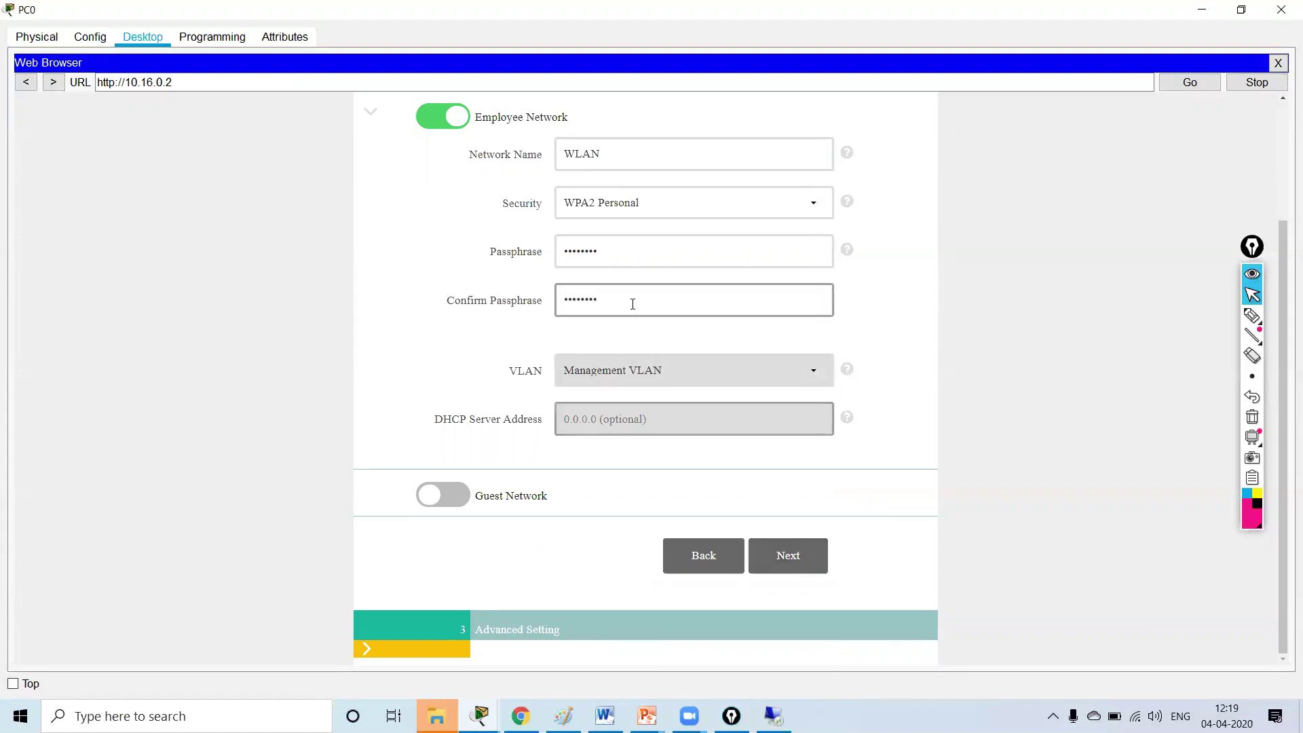
left_click_drag(609, 154, 562, 153)
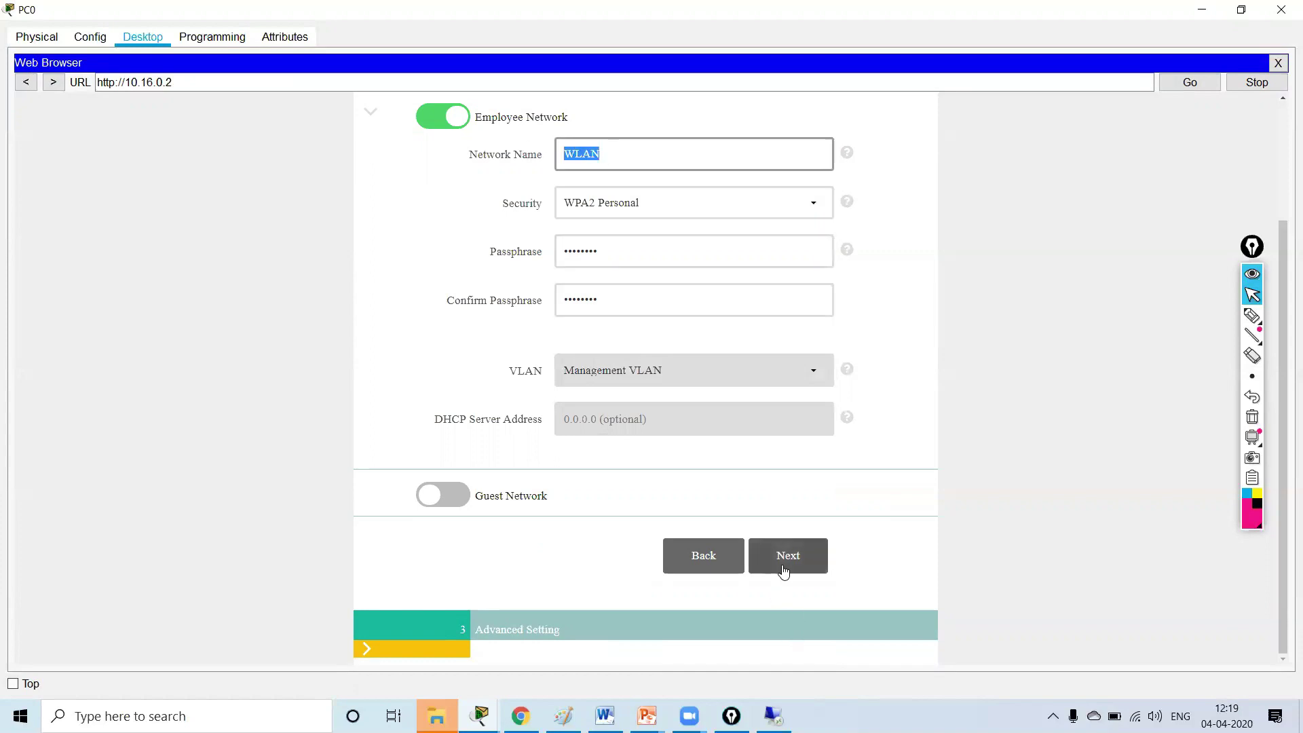
left_click(784, 572)
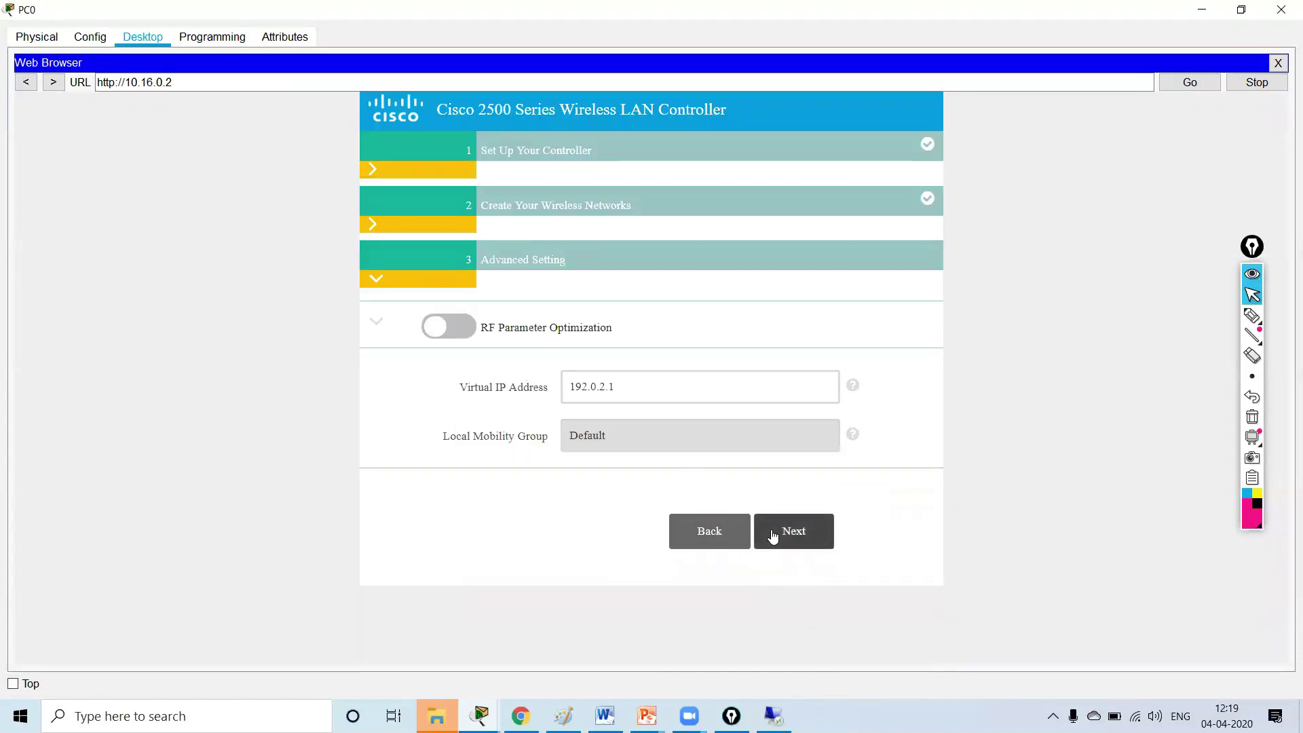
- Apply the controller configuration, confirm the save and reboot, and close PC0's window
left_click(773, 536)
scroll(562, 238, "down", 3)
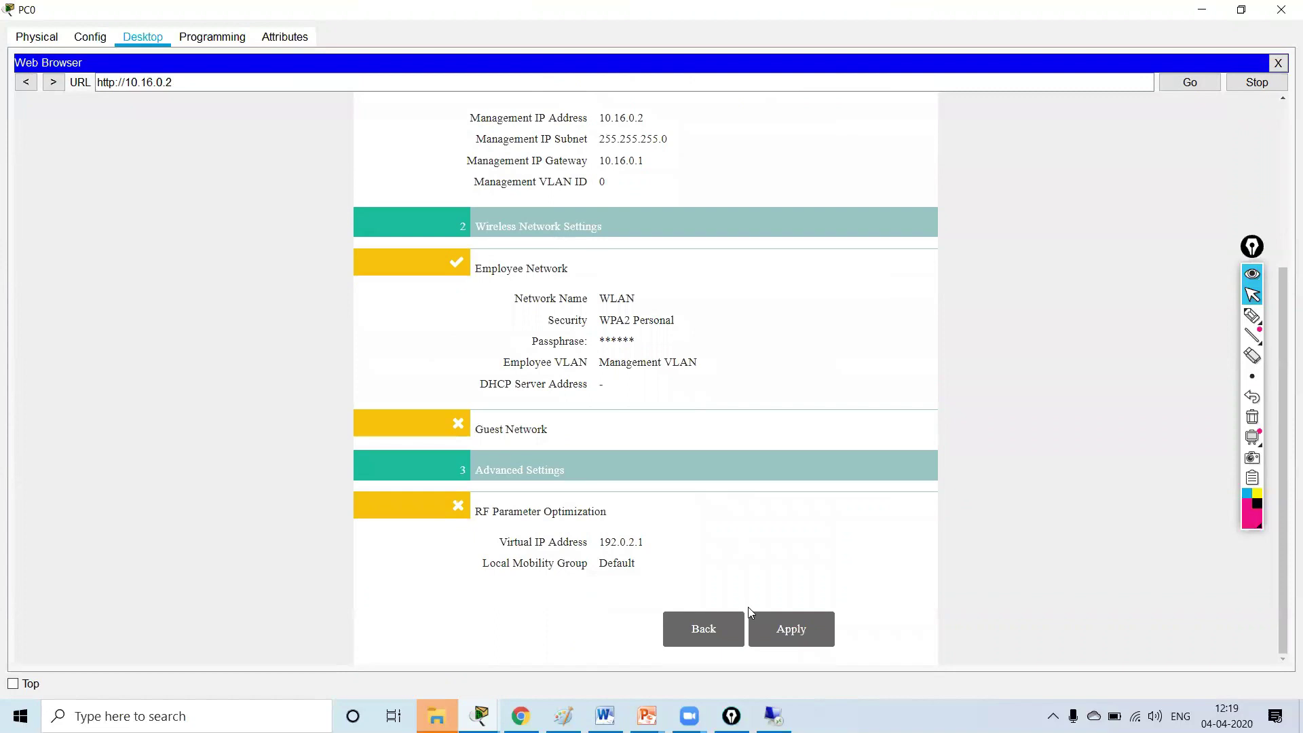
left_click(788, 632)
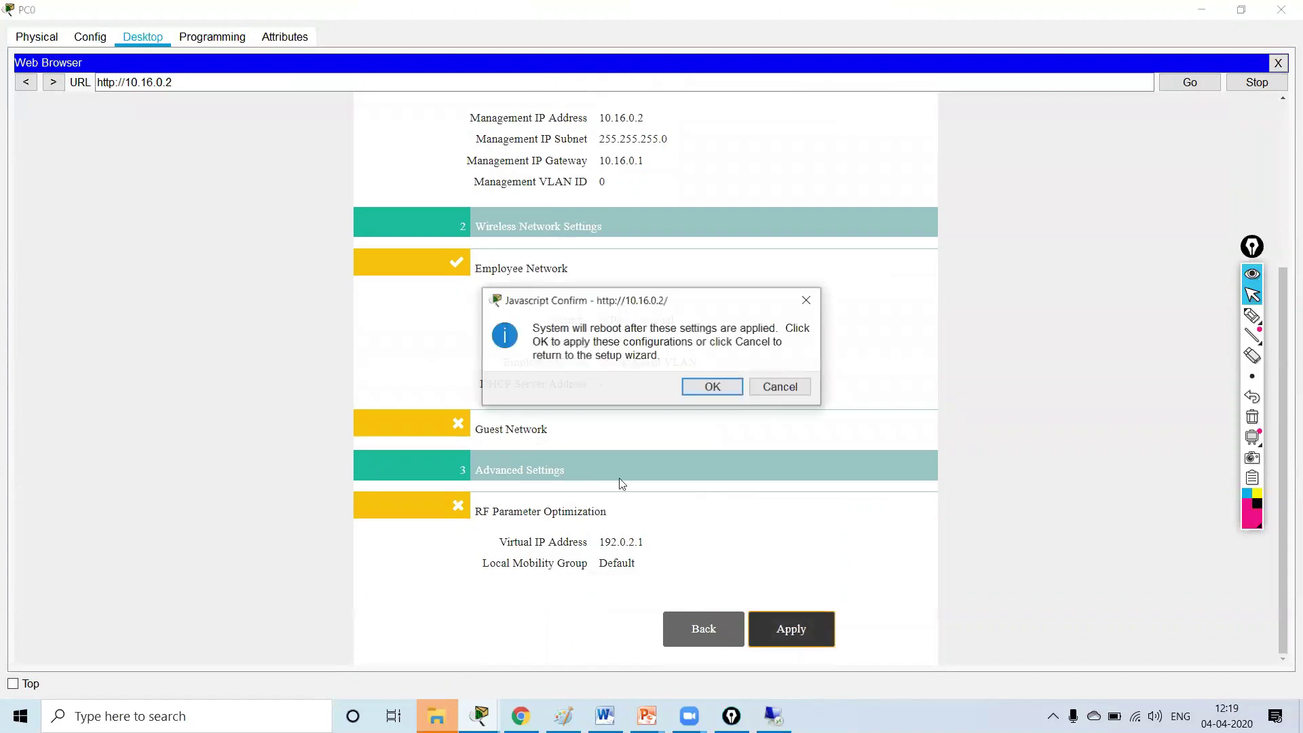
left_click(723, 391)
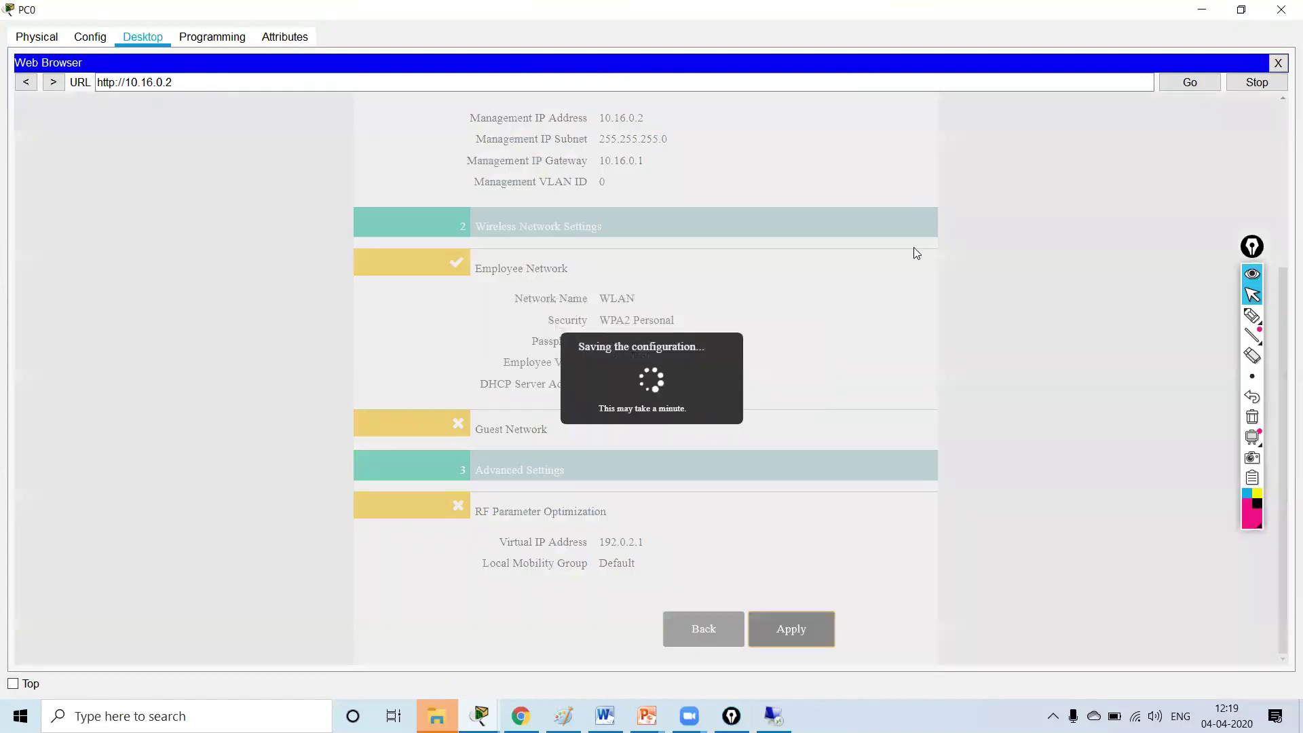
left_click(1202, 10)
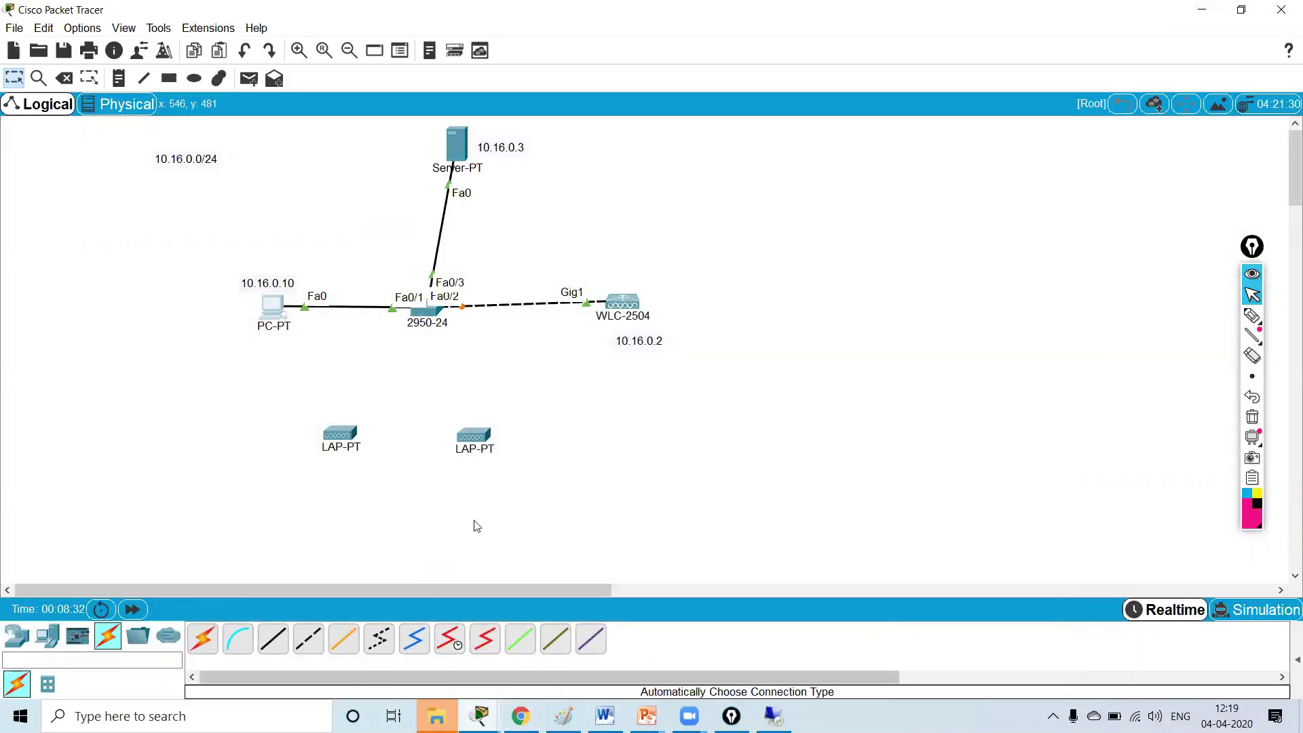
- Cable the left access point to switch Fa0/4 and the right one to Fa0/5
left_click(205, 644)
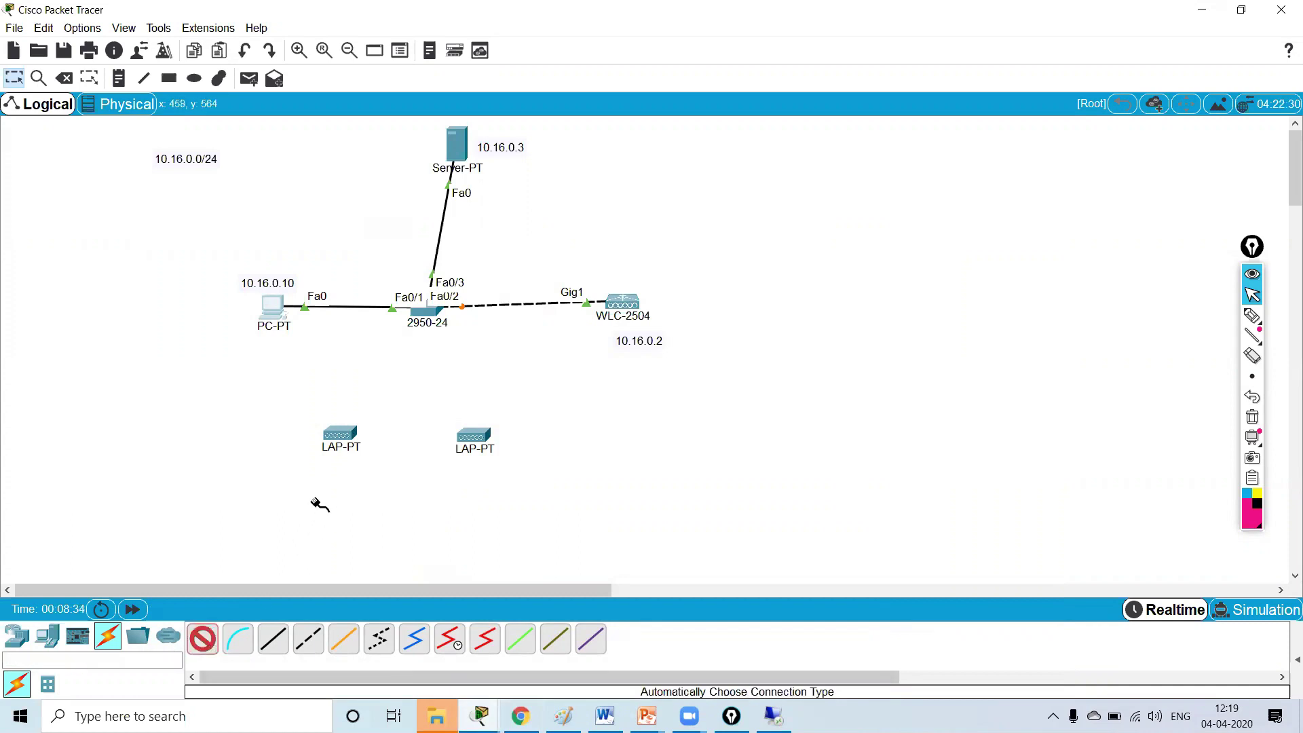
left_click(349, 432)
left_click(422, 314)
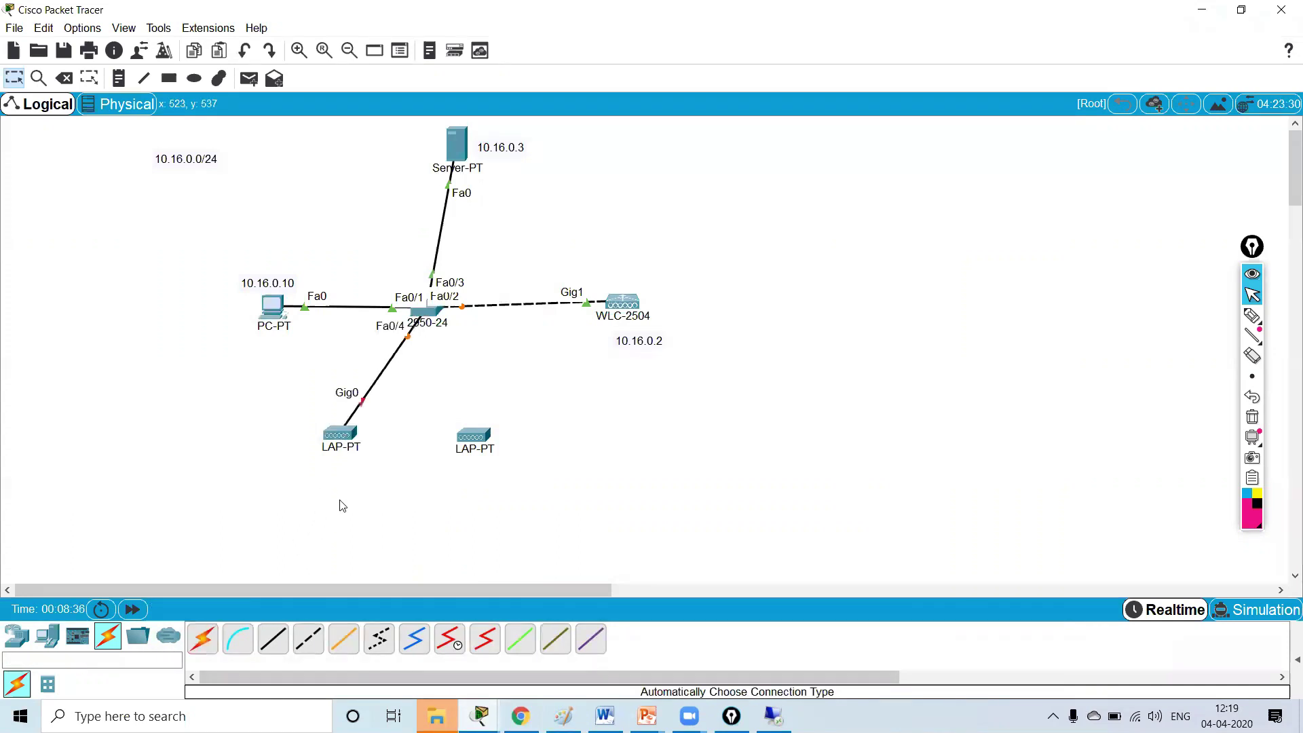
left_click(206, 639)
left_click(474, 436)
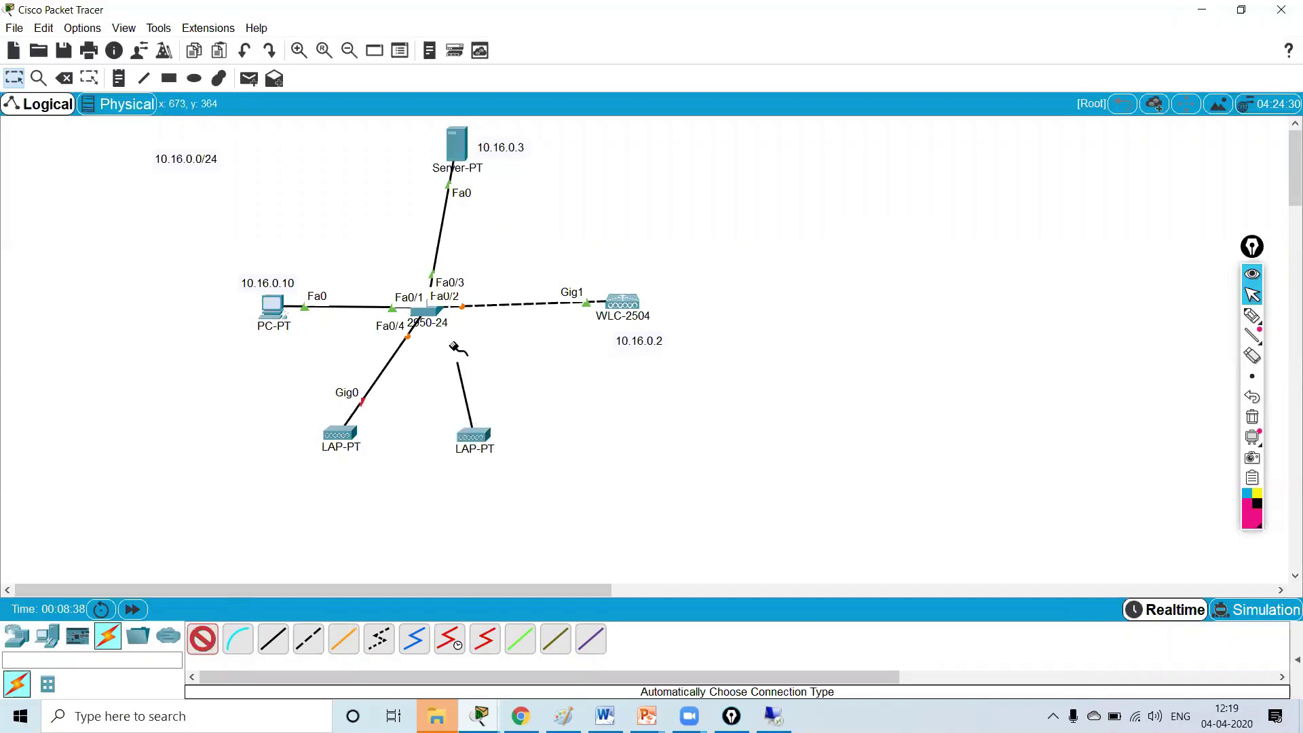
left_click(433, 313)
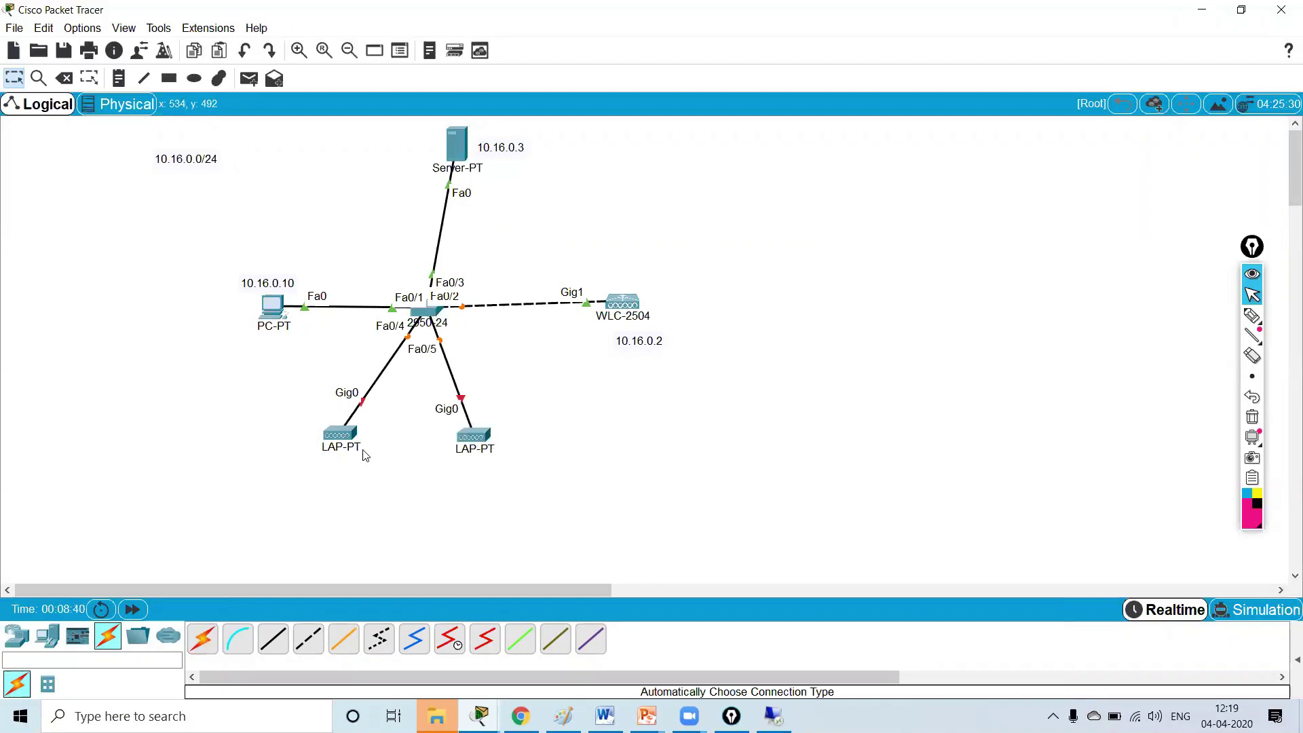
- Plug the power adapter into Light Weight Access Point0 and close its settings
left_click(341, 435)
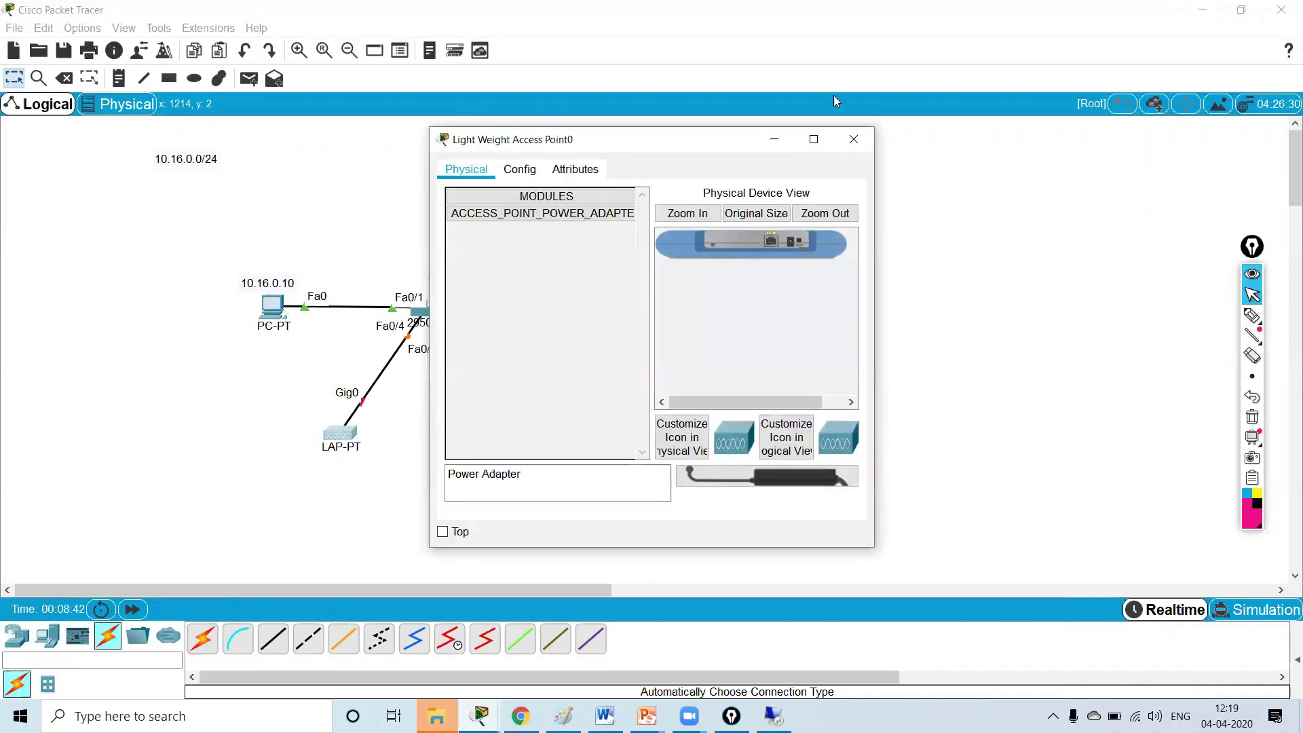
left_click(854, 140)
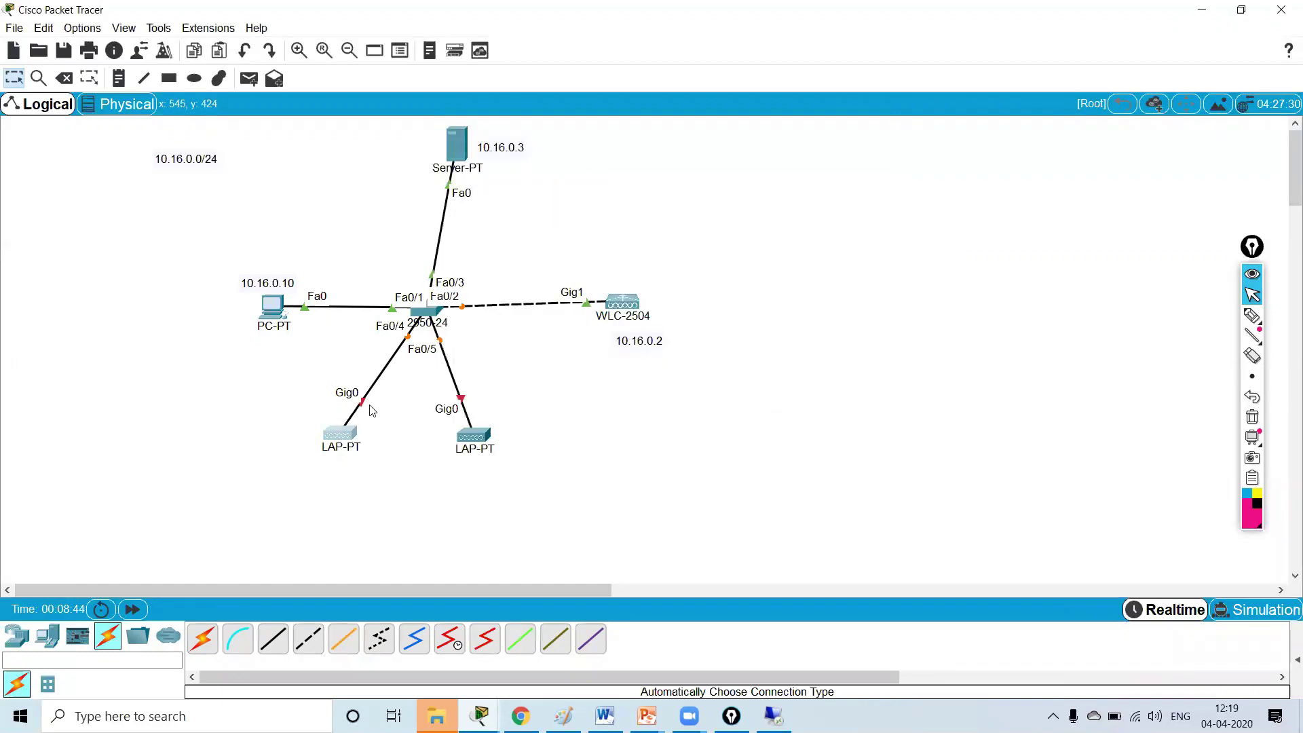
left_click(341, 435)
left_click_drag(750, 486, 794, 244)
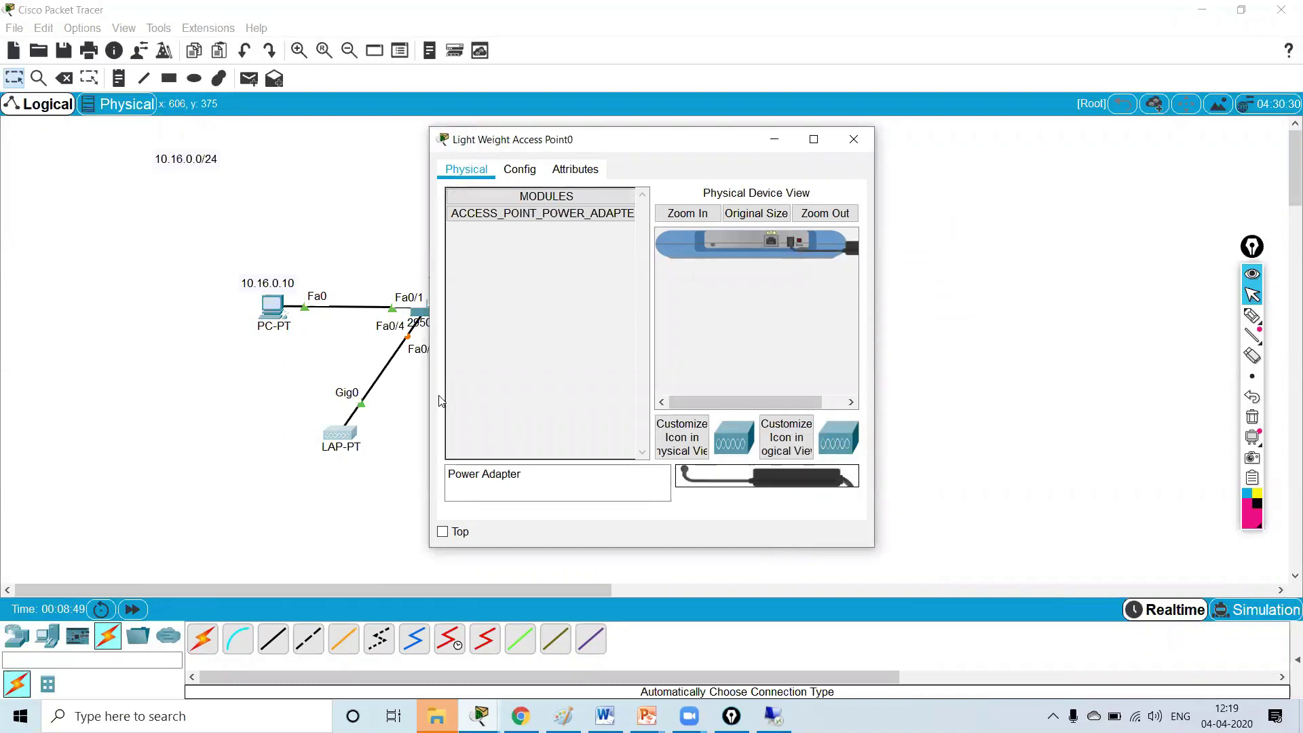
left_click_drag(706, 153, 850, 157)
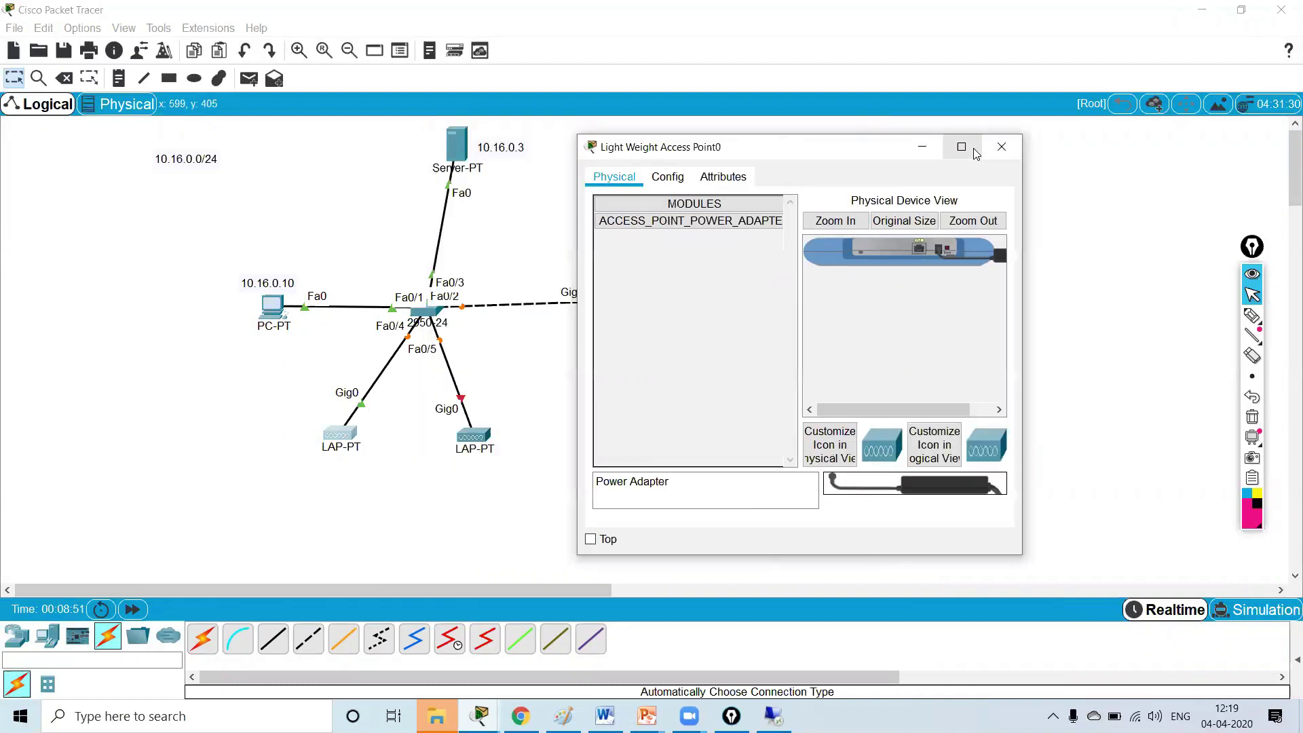
left_click(996, 143)
left_click(474, 432)
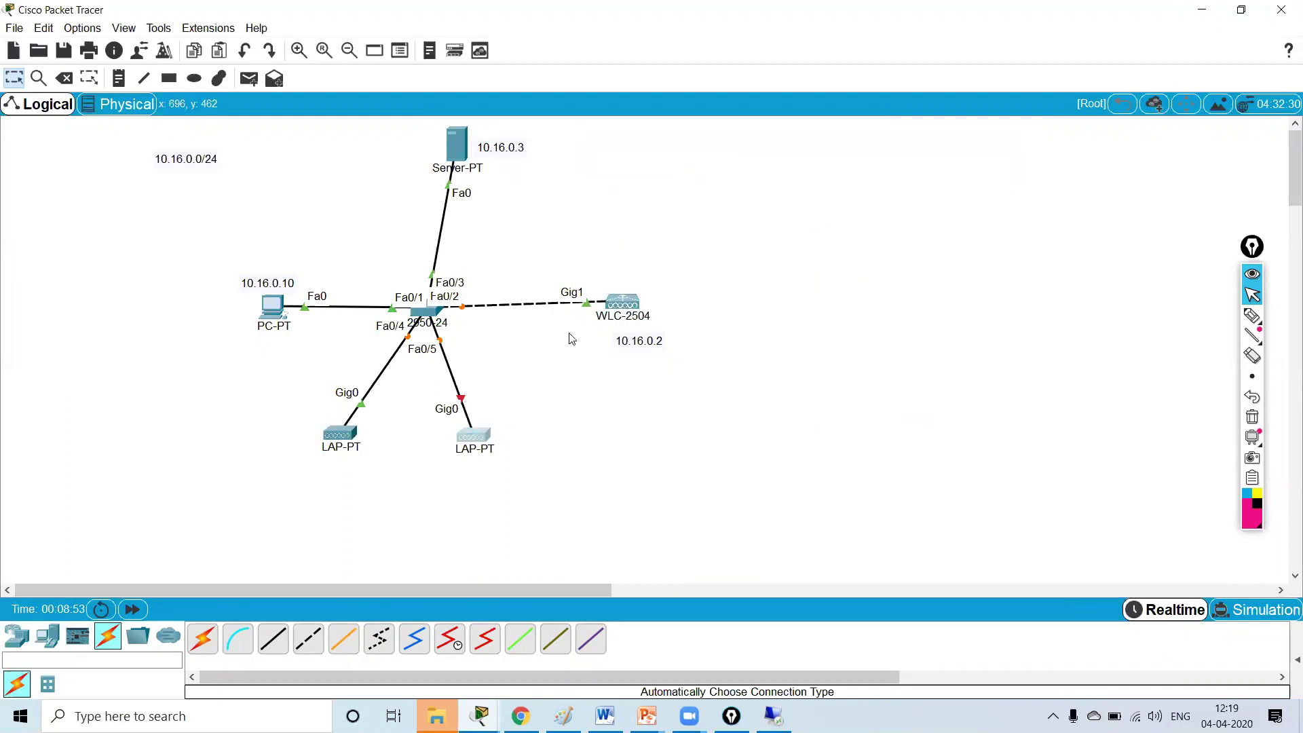
- Plug the power adapter into Light Weight Access Point1 and close its window
left_click_drag(679, 139, 936, 159)
left_click_drag(1025, 495, 1049, 262)
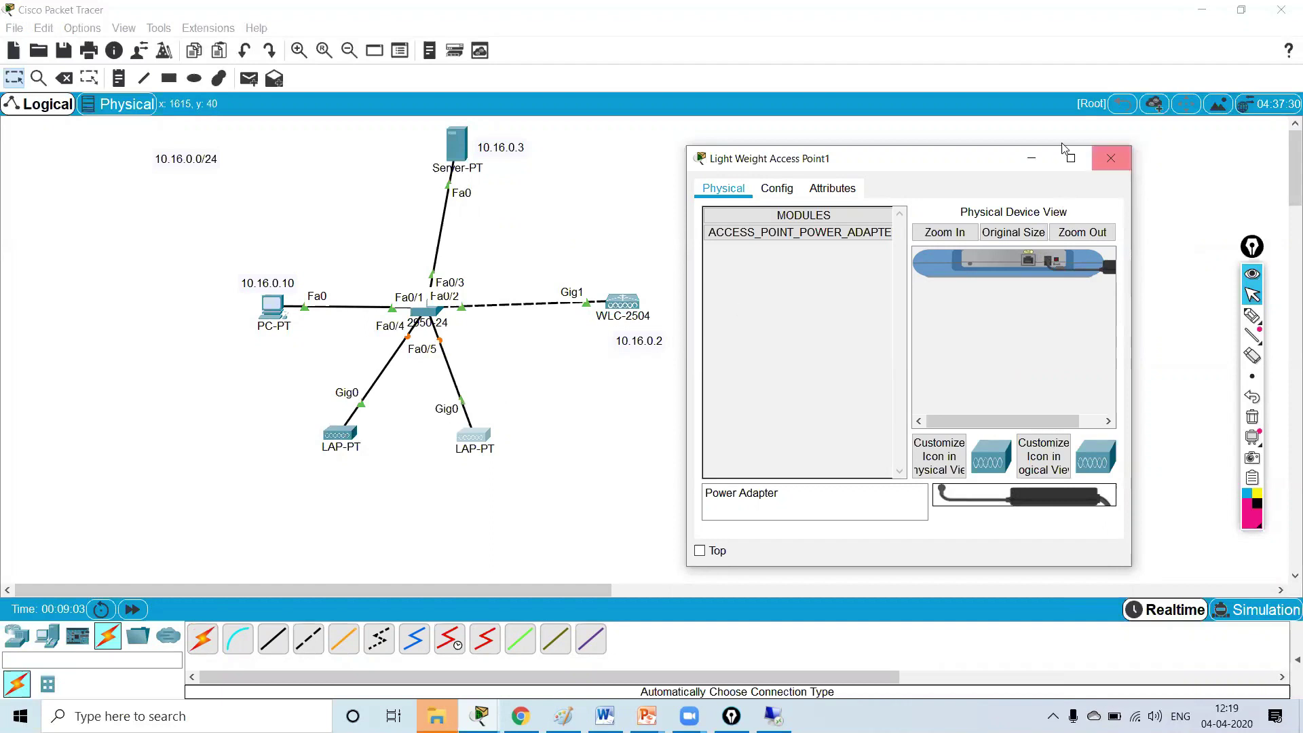
left_click(1110, 159)
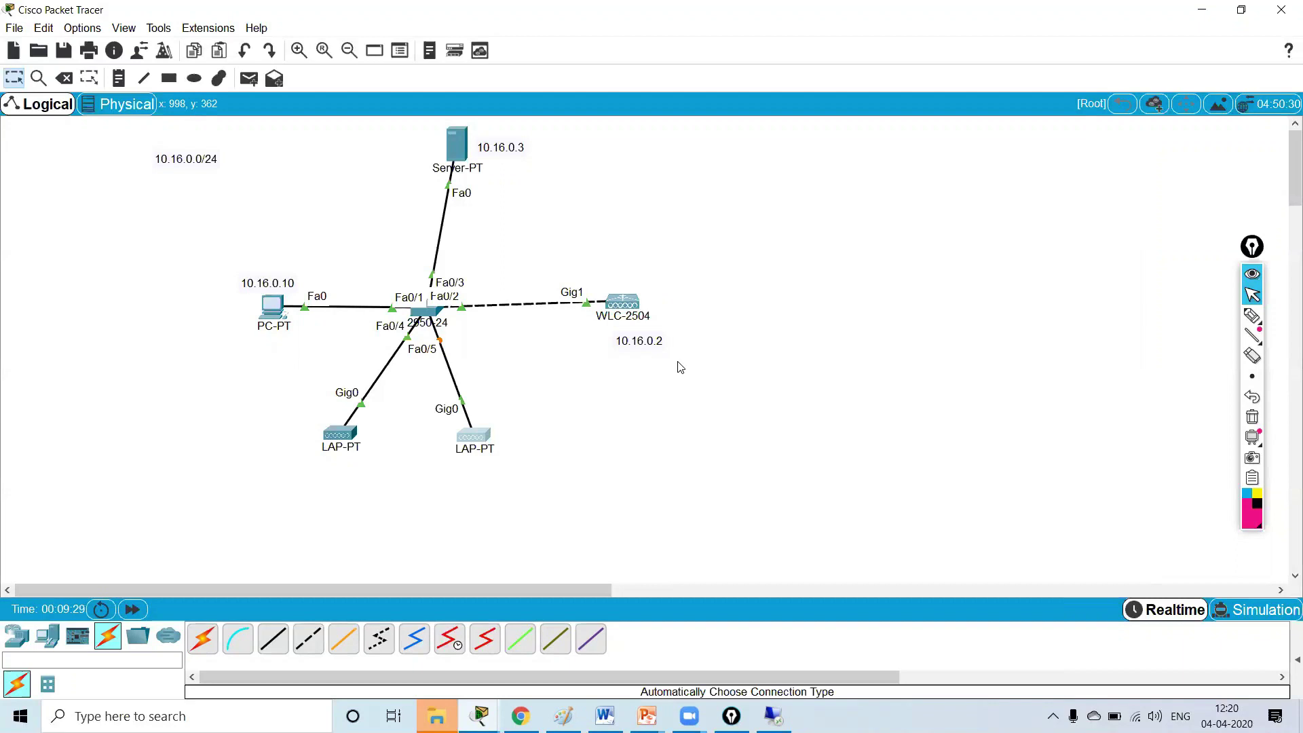
mouse_move(323, 438)
- Inspect LAP0's GigabitEthernet0 and Dot11Radio0 config and its Attributes, then close it
left_click(337, 437)
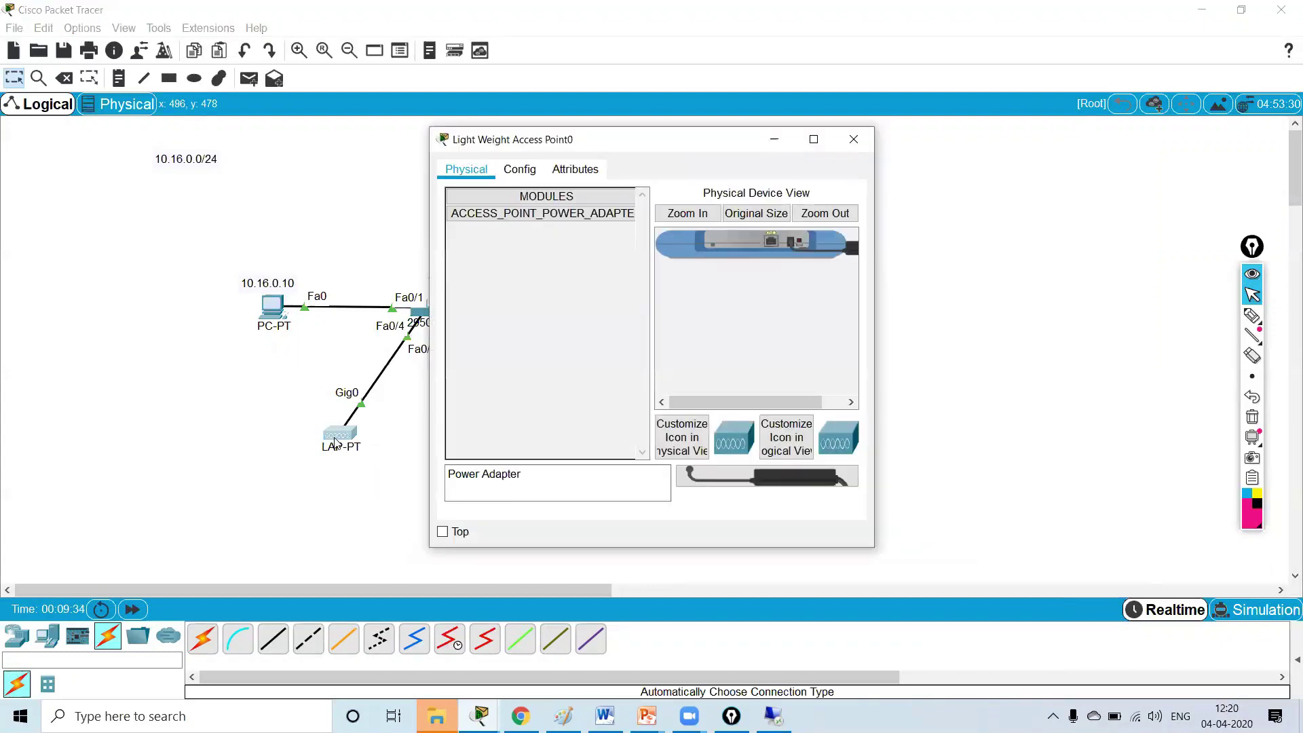
left_click(520, 171)
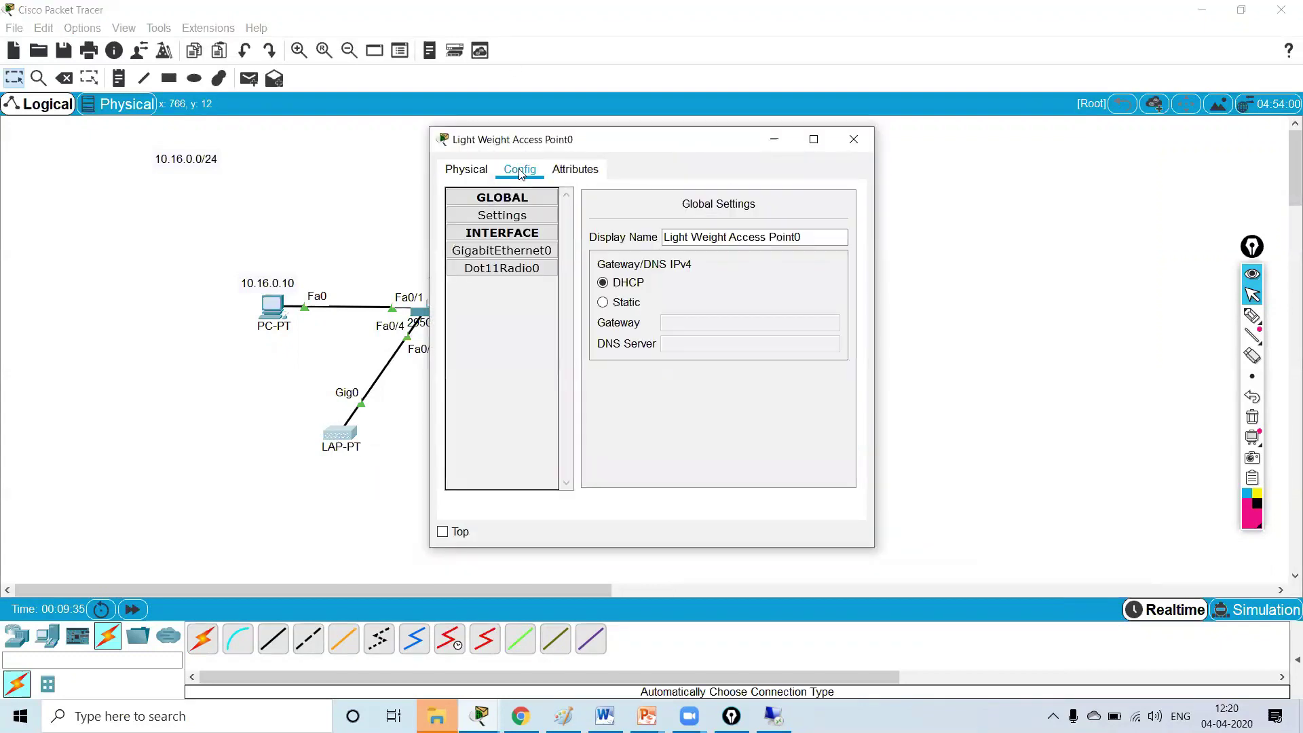
left_click(529, 251)
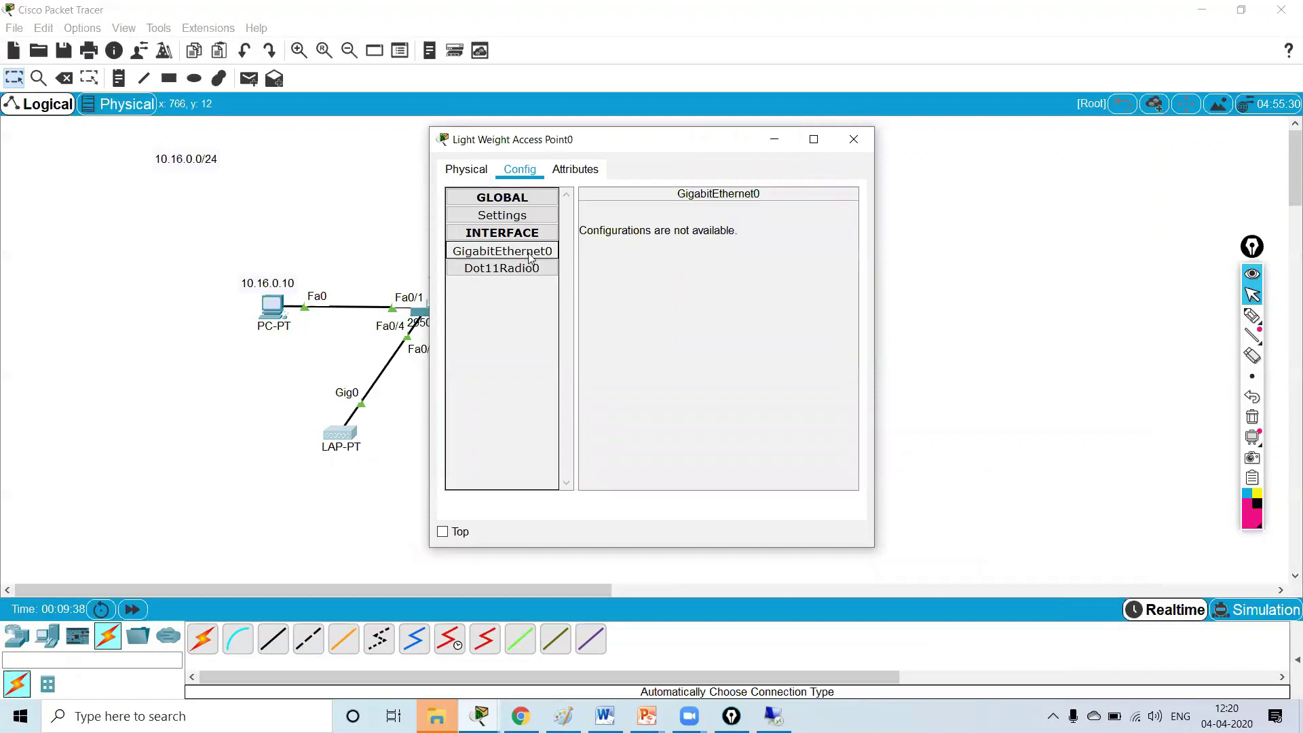
left_click(529, 268)
left_click(516, 217)
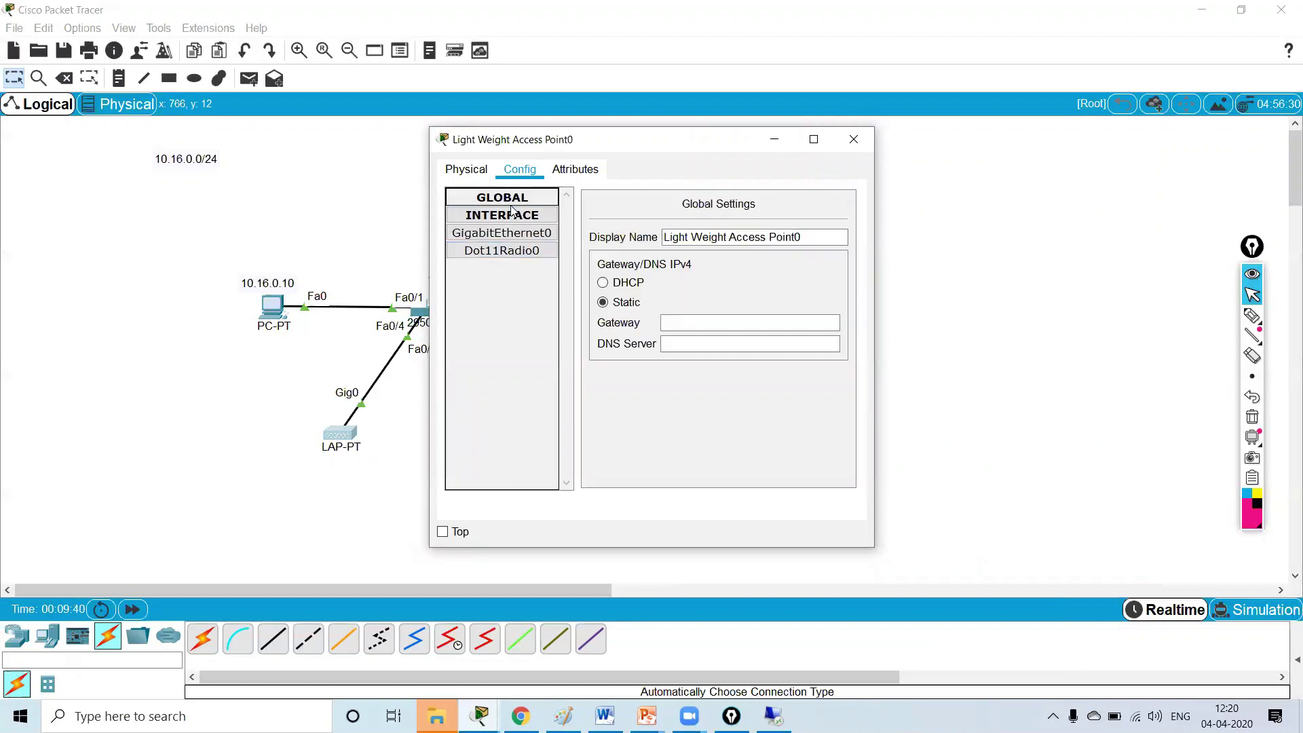
left_click(575, 170)
left_click(457, 178)
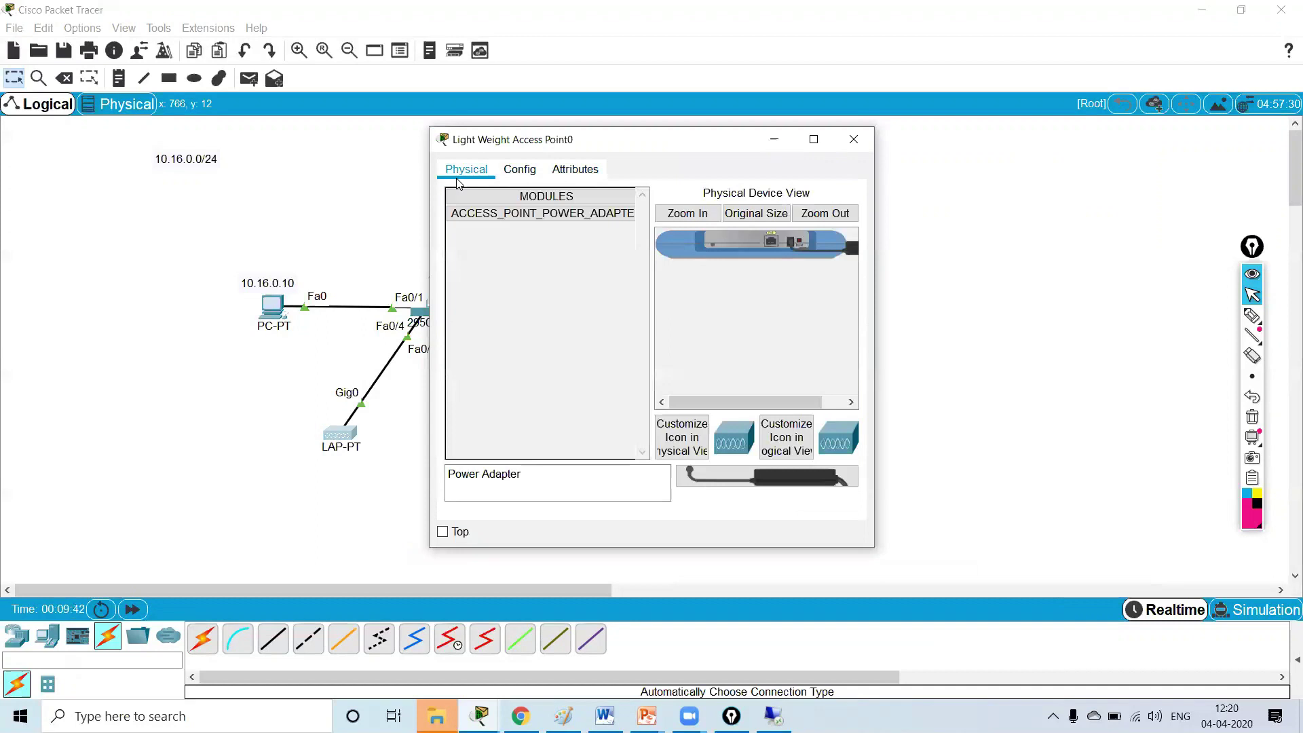
left_click(854, 140)
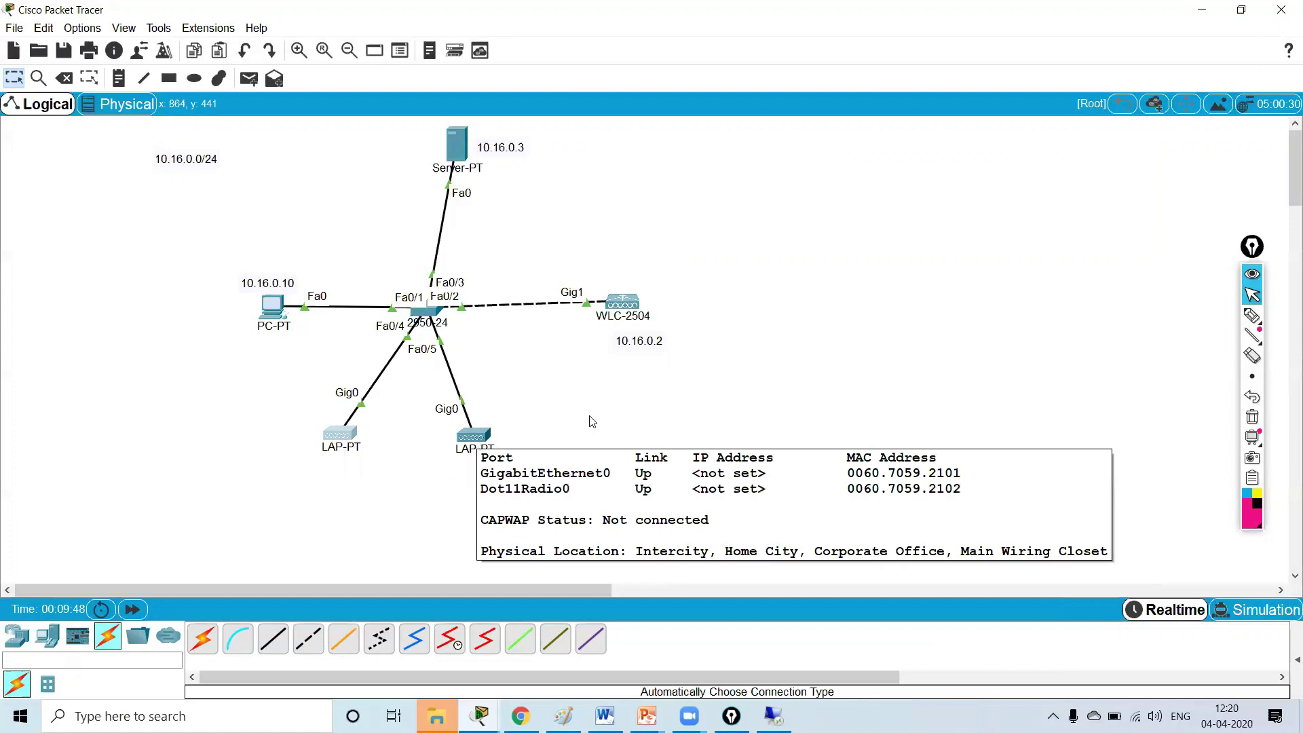
- Look over the wireless LAN controller's settings, then bring up PC0's Desktop
left_click(626, 306)
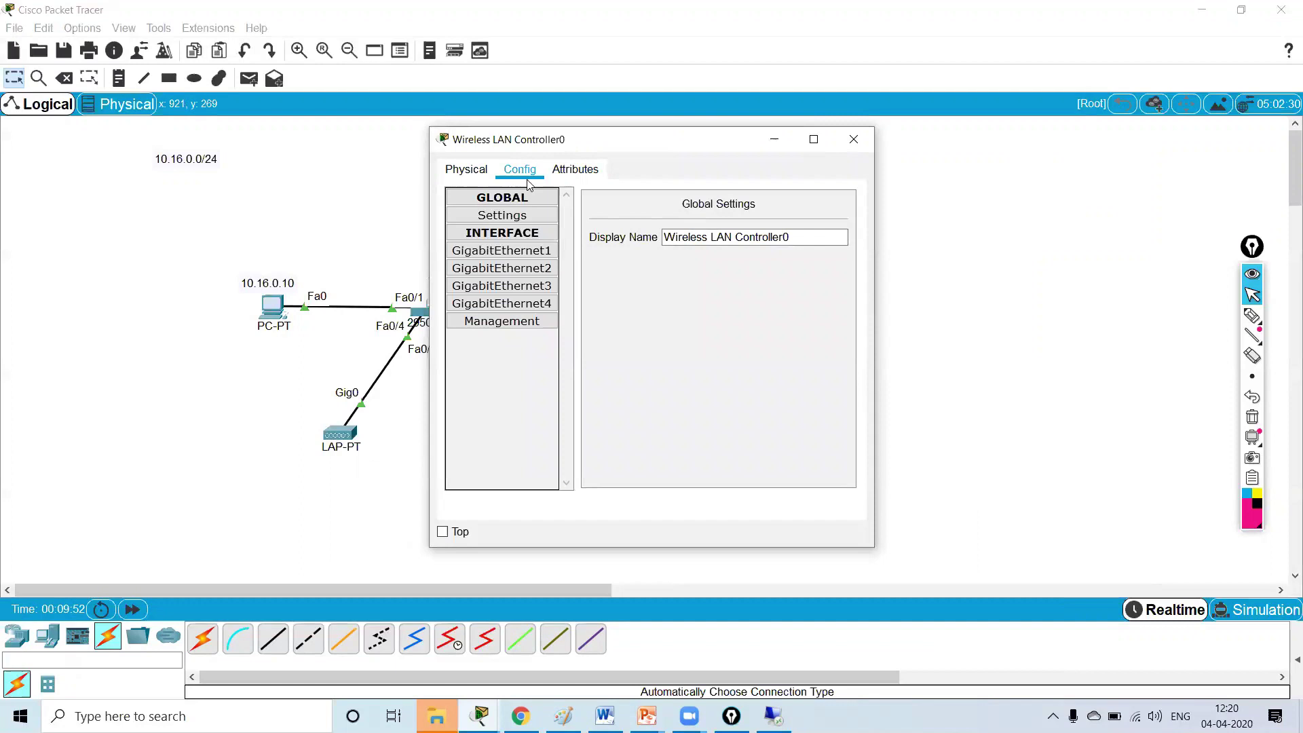
left_click(845, 135)
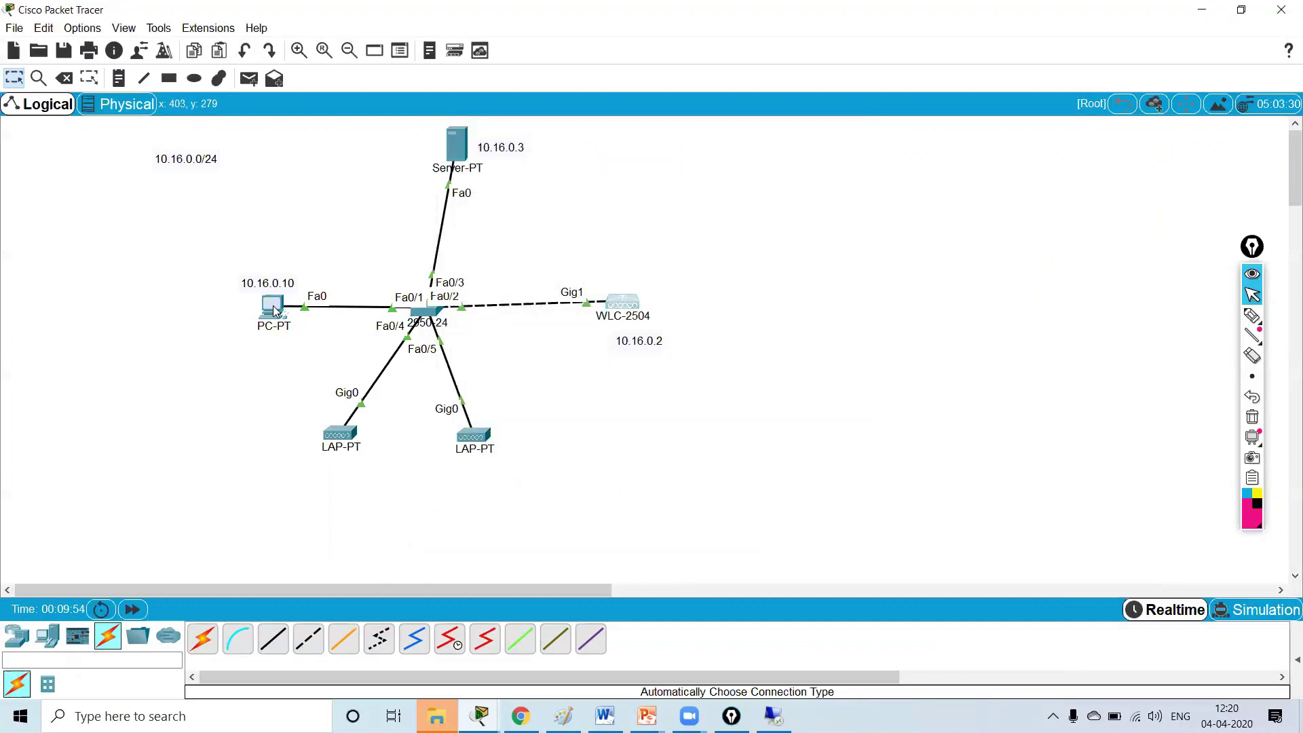
left_click(272, 306)
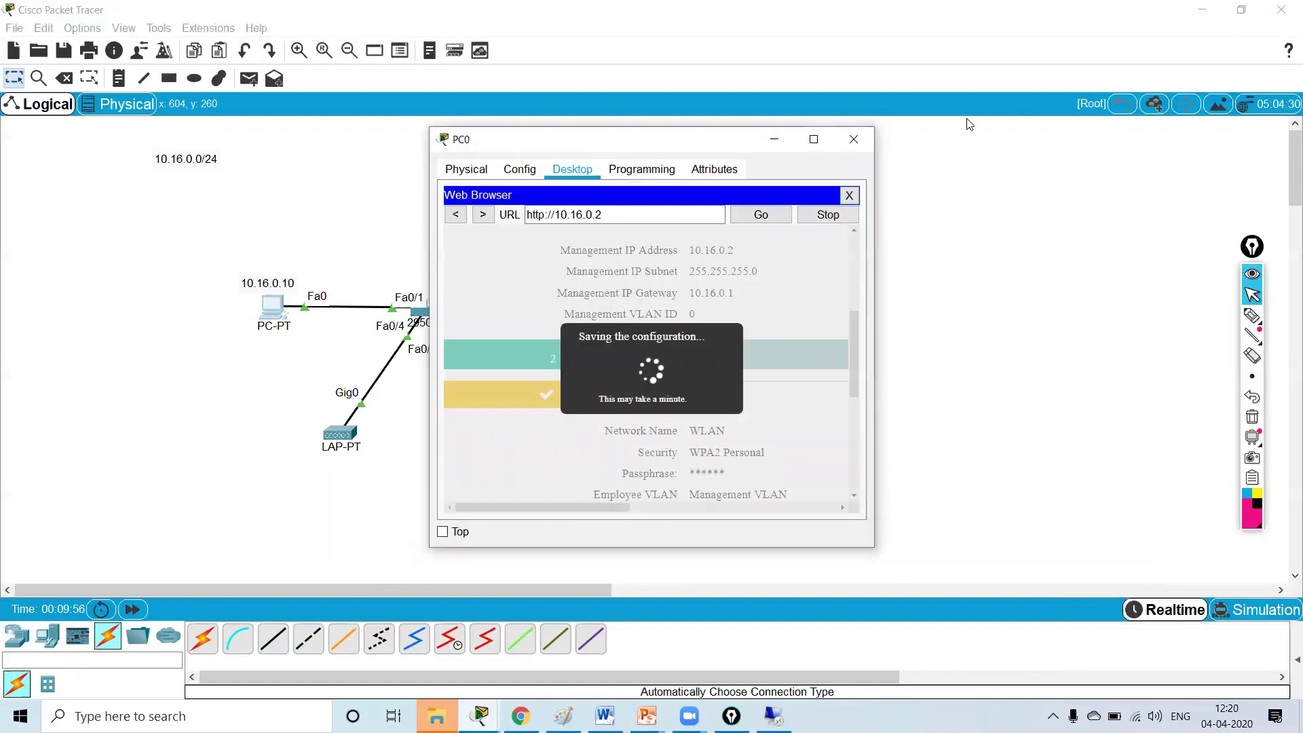
- Launch PC0's web browser and load the controller address 10.16.0.2
left_click(854, 139)
left_click(274, 305)
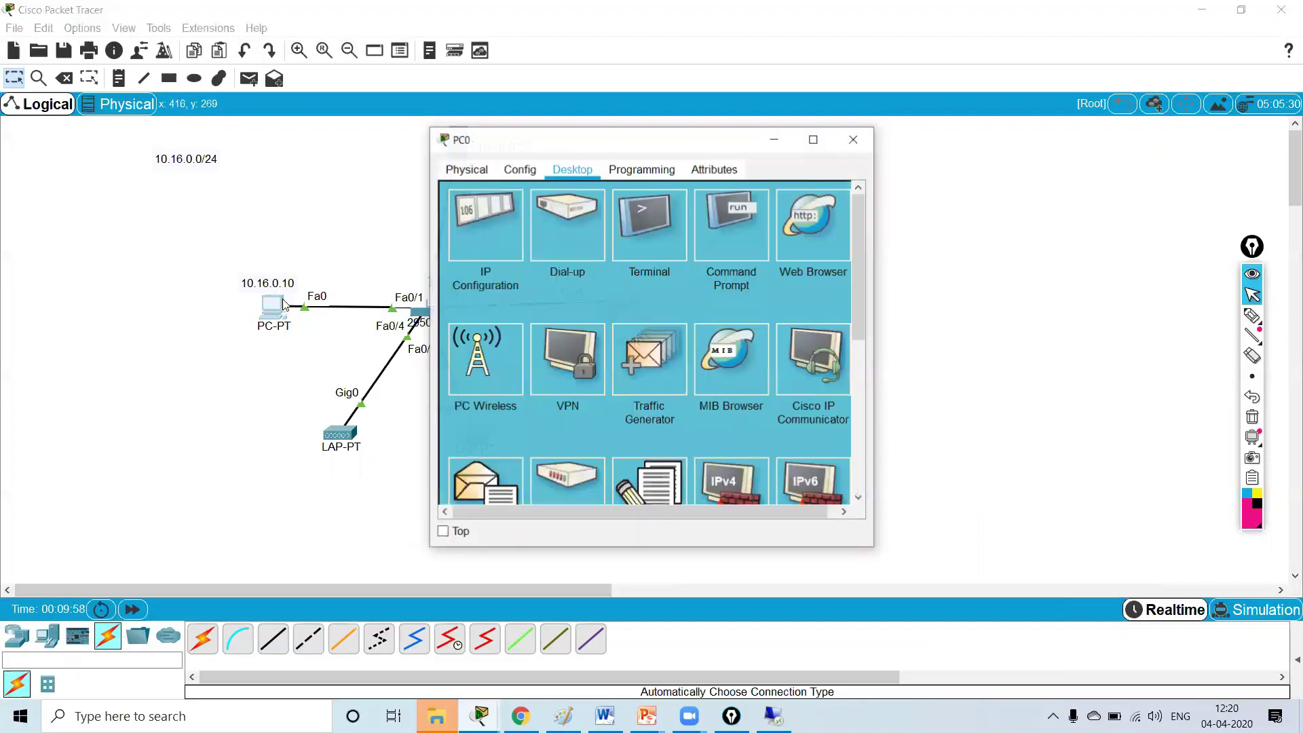
left_click(796, 225)
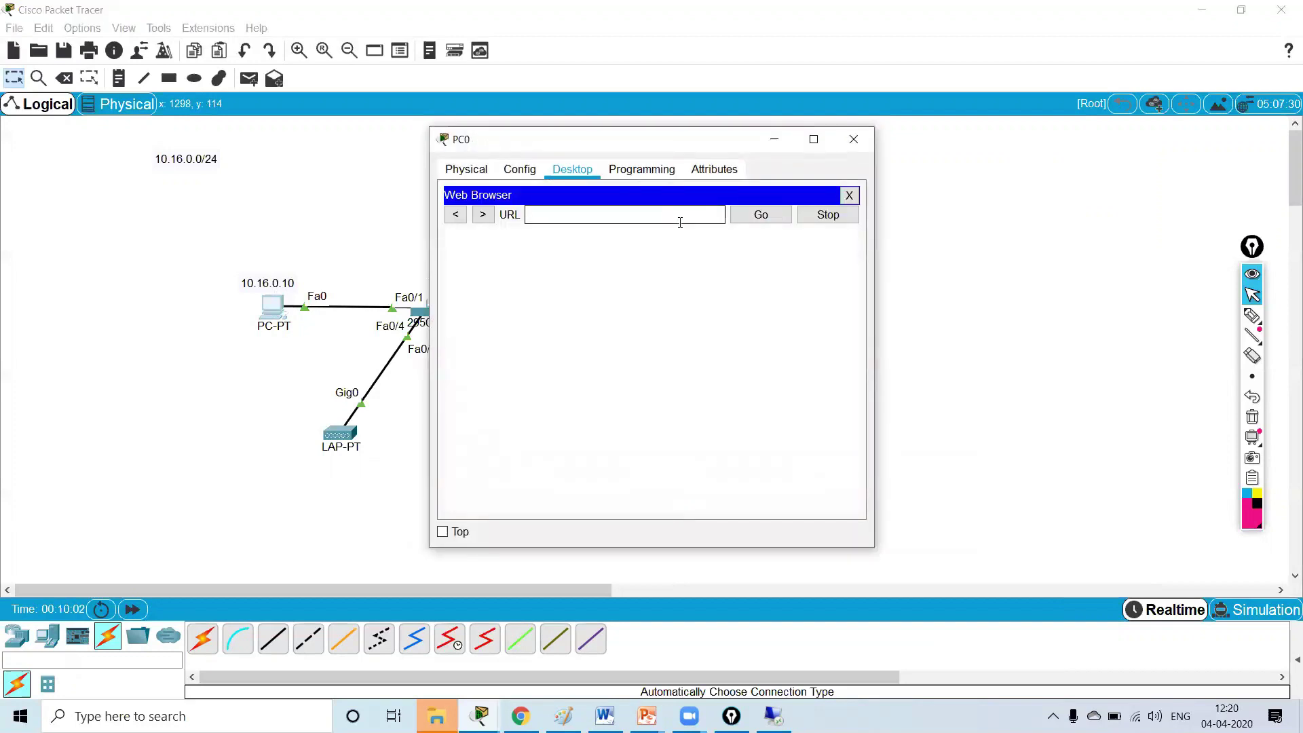
type("10.16.0.2")
key("Return")
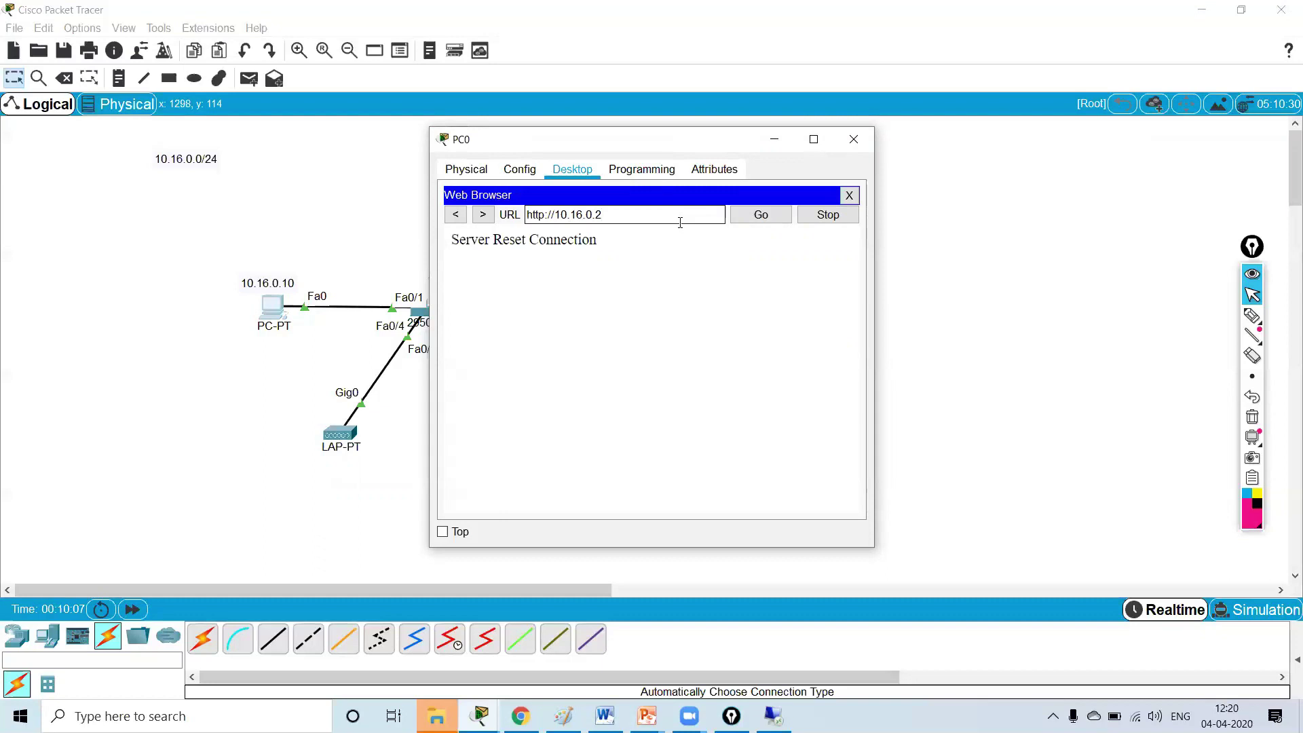
- Switch the address to https and log in to the controller with the admin credentials
left_click(552, 221)
type("s")
left_click(761, 214)
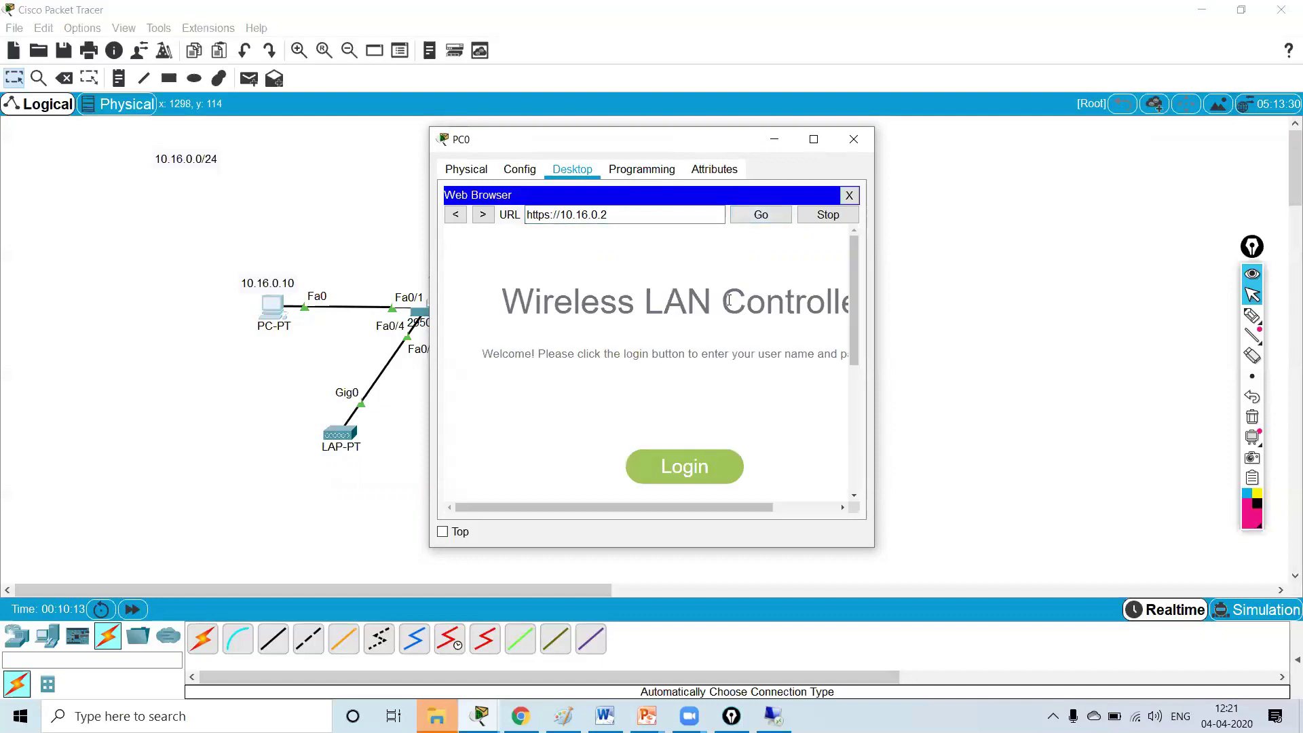
type("admin")
key("Tab")
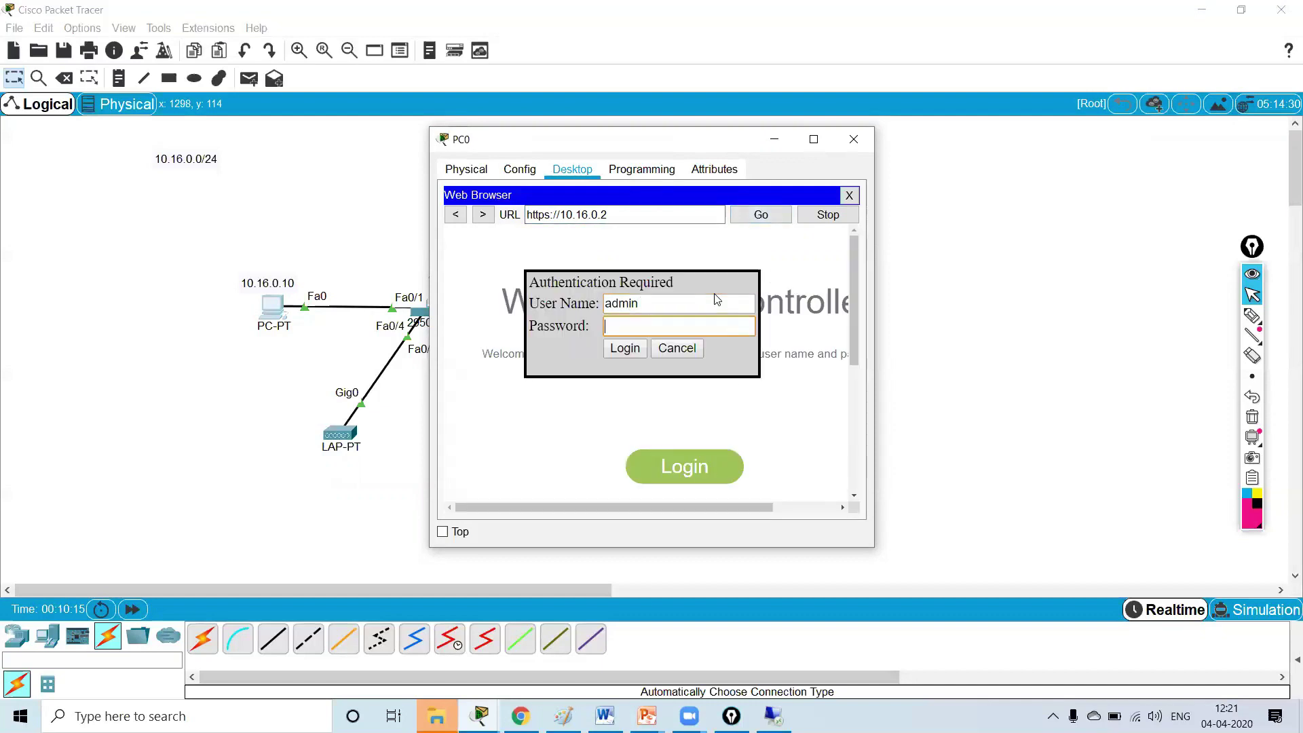
type("admin")
left_click(625, 348)
left_click(758, 324)
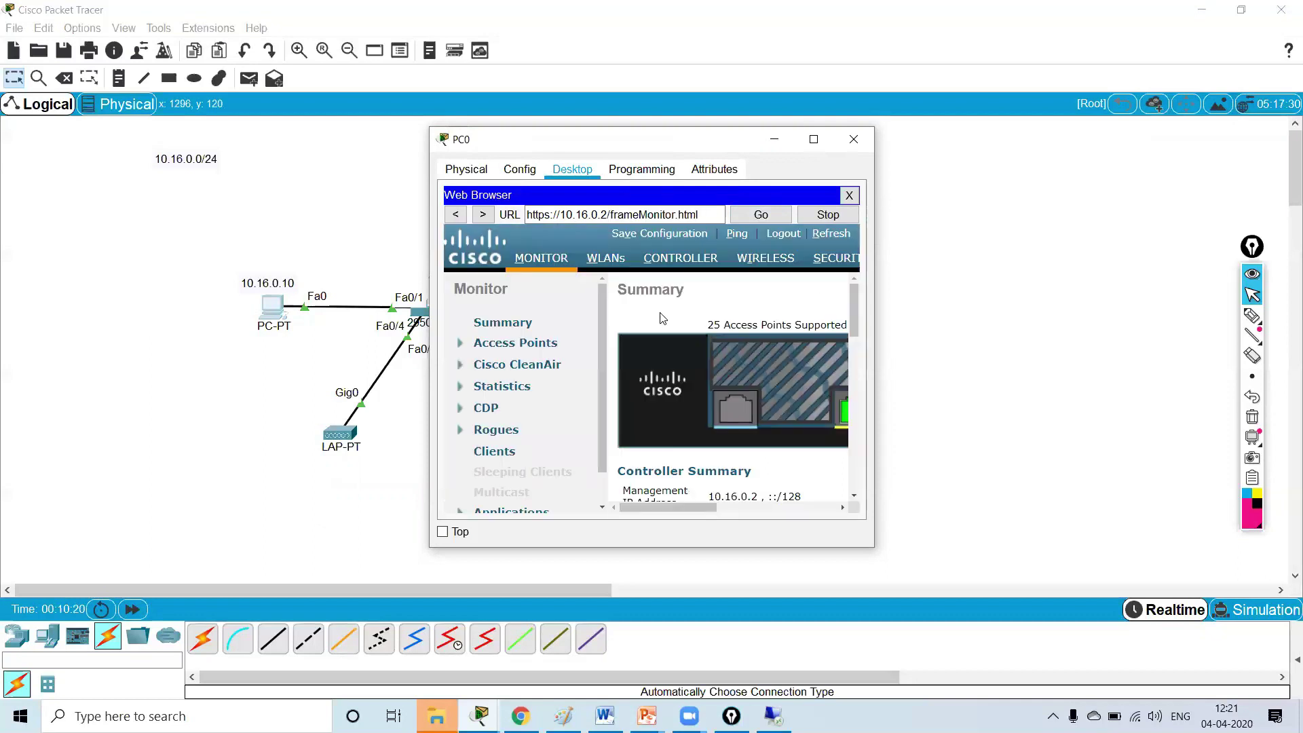
- Maximize PC0's browser and review the All APs row on the Monitor summary
left_click(814, 139)
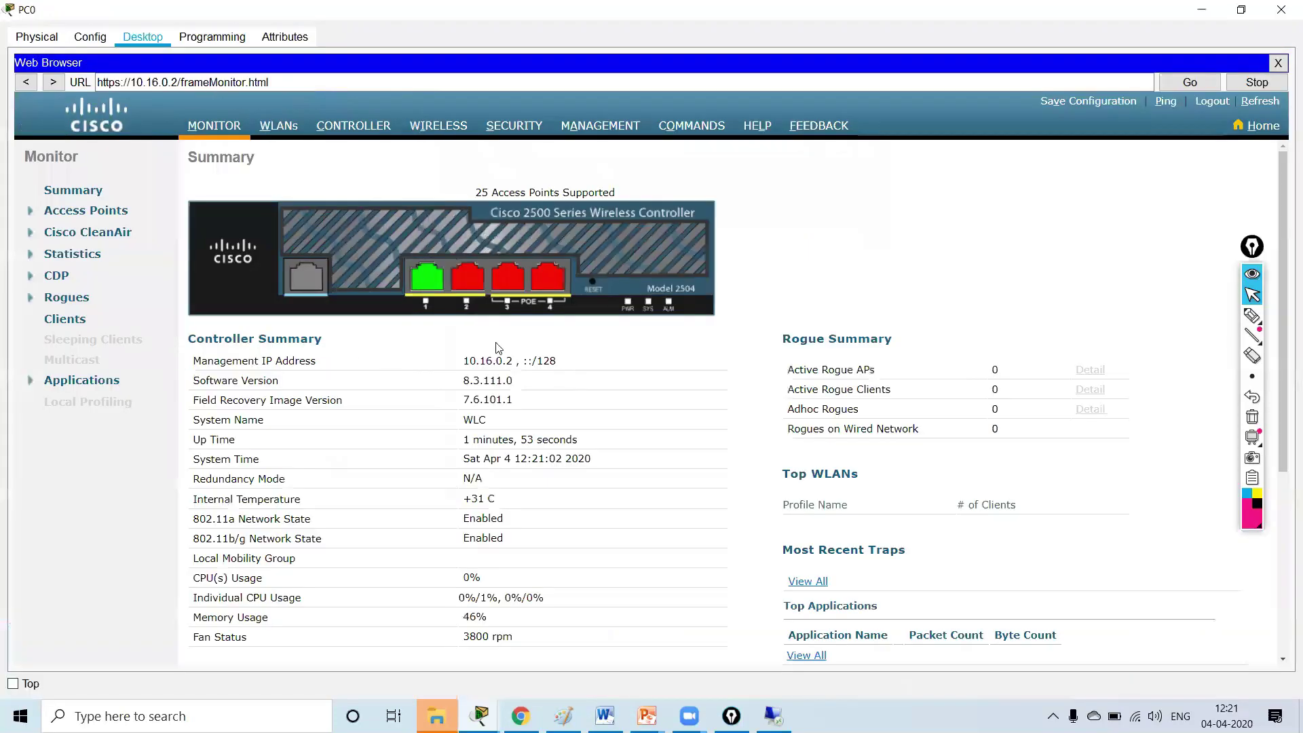
scroll(554, 497, "down", 5)
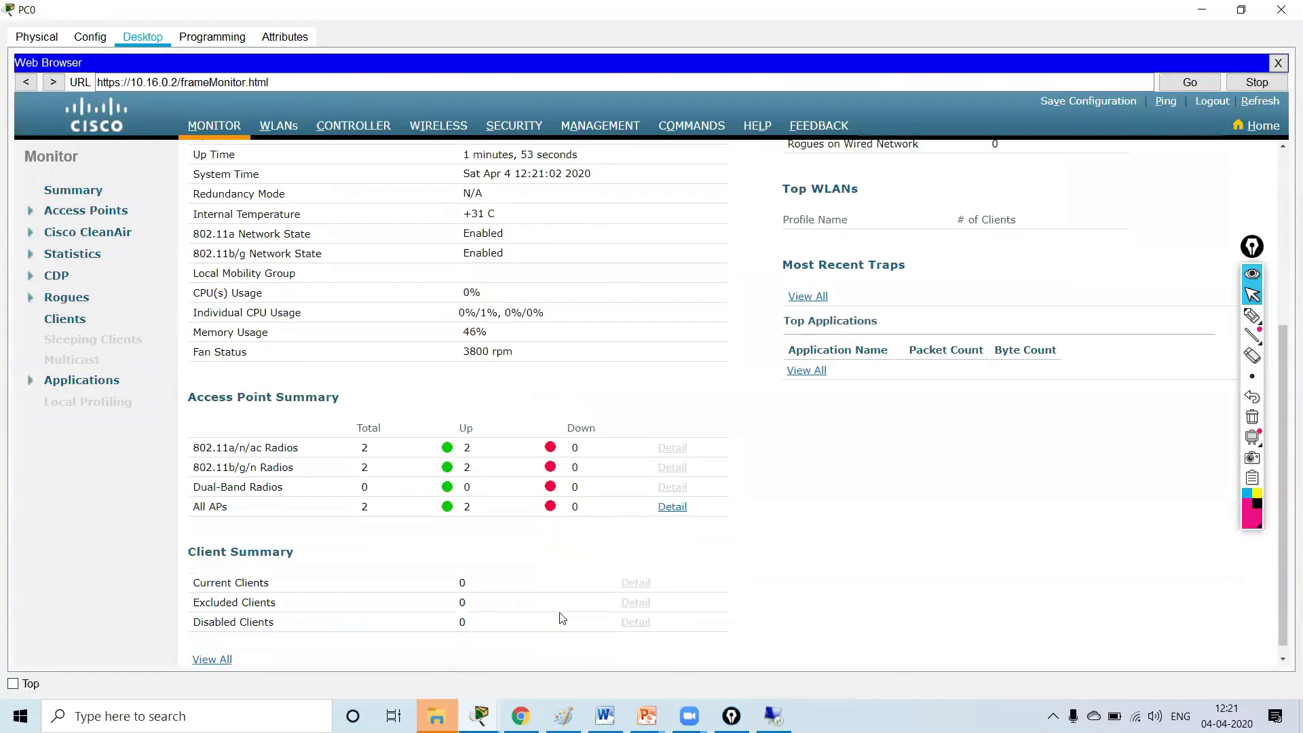
scroll(353, 482, "down", 1)
scroll(354, 484, "up", 2)
scroll(354, 484, "down", 2)
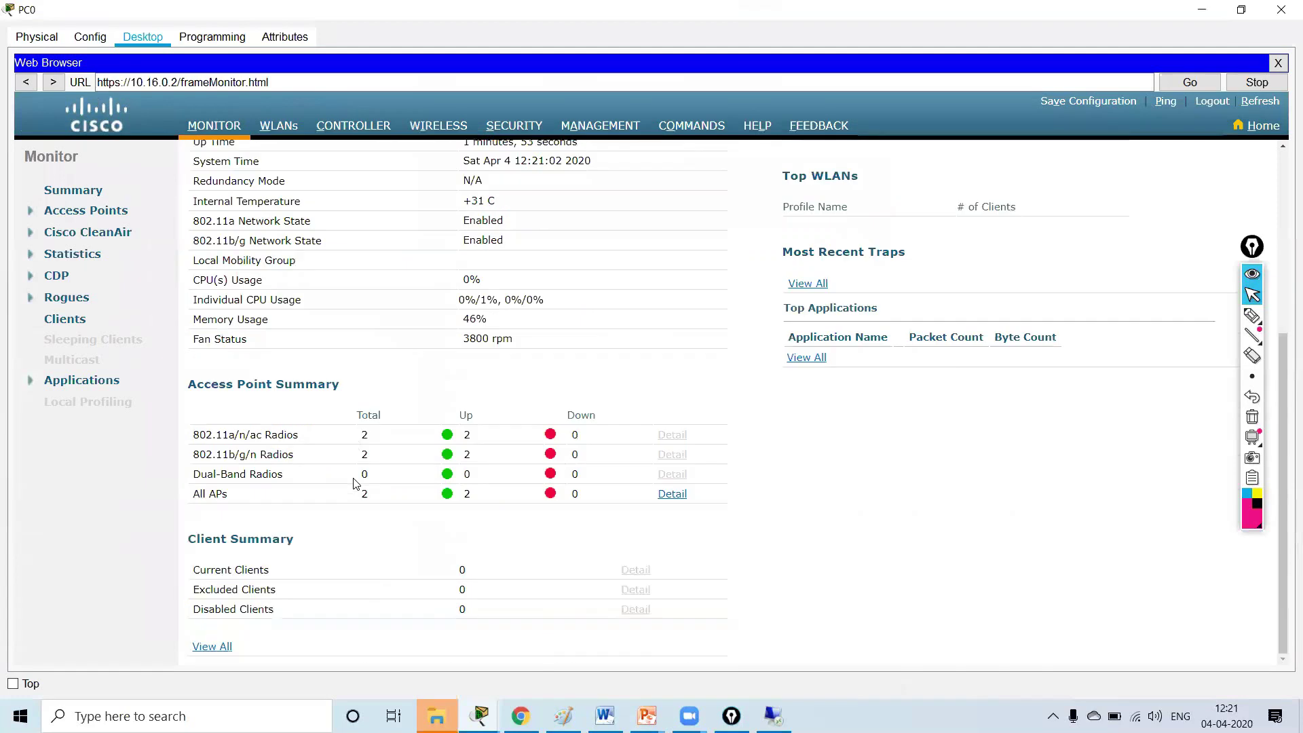
left_click_drag(361, 496, 500, 513)
left_click(365, 519)
left_click_drag(200, 494, 398, 494)
- Reapply the WLAN profile, then check the AP list showing 10.16.0.101
left_click(278, 126)
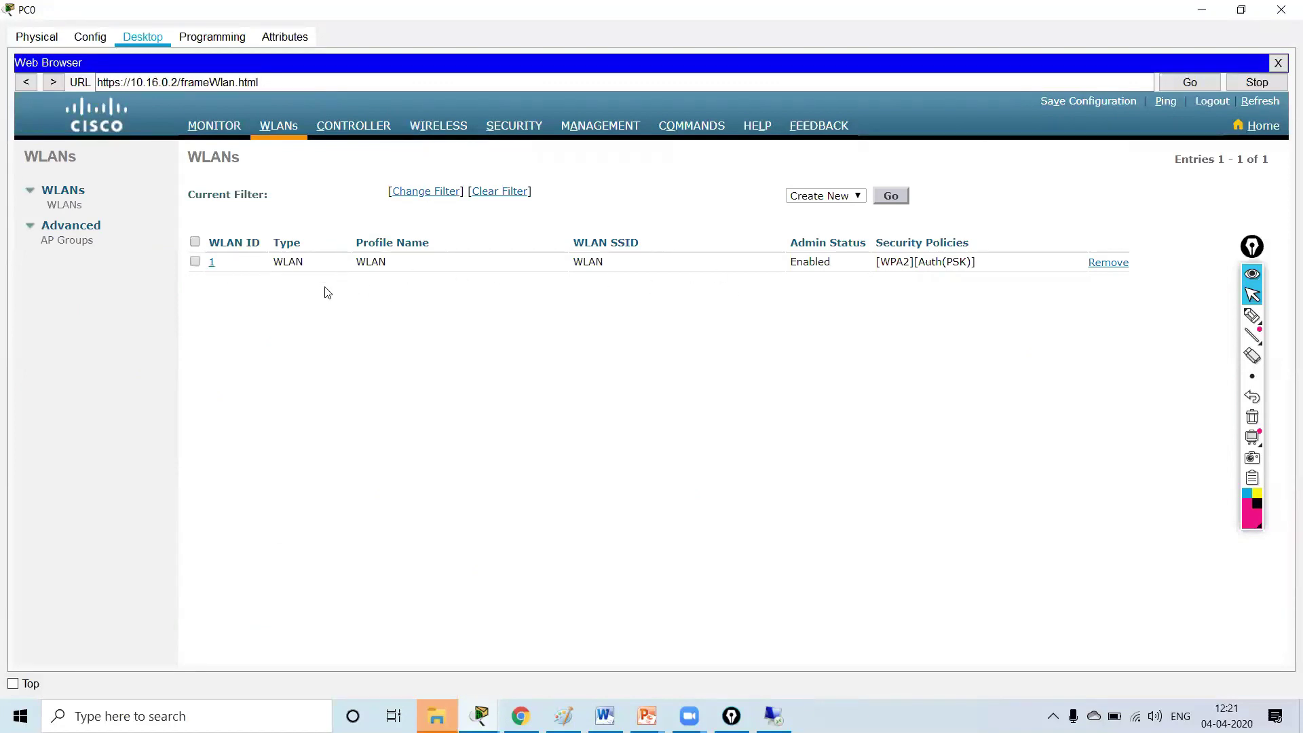
left_click(365, 261)
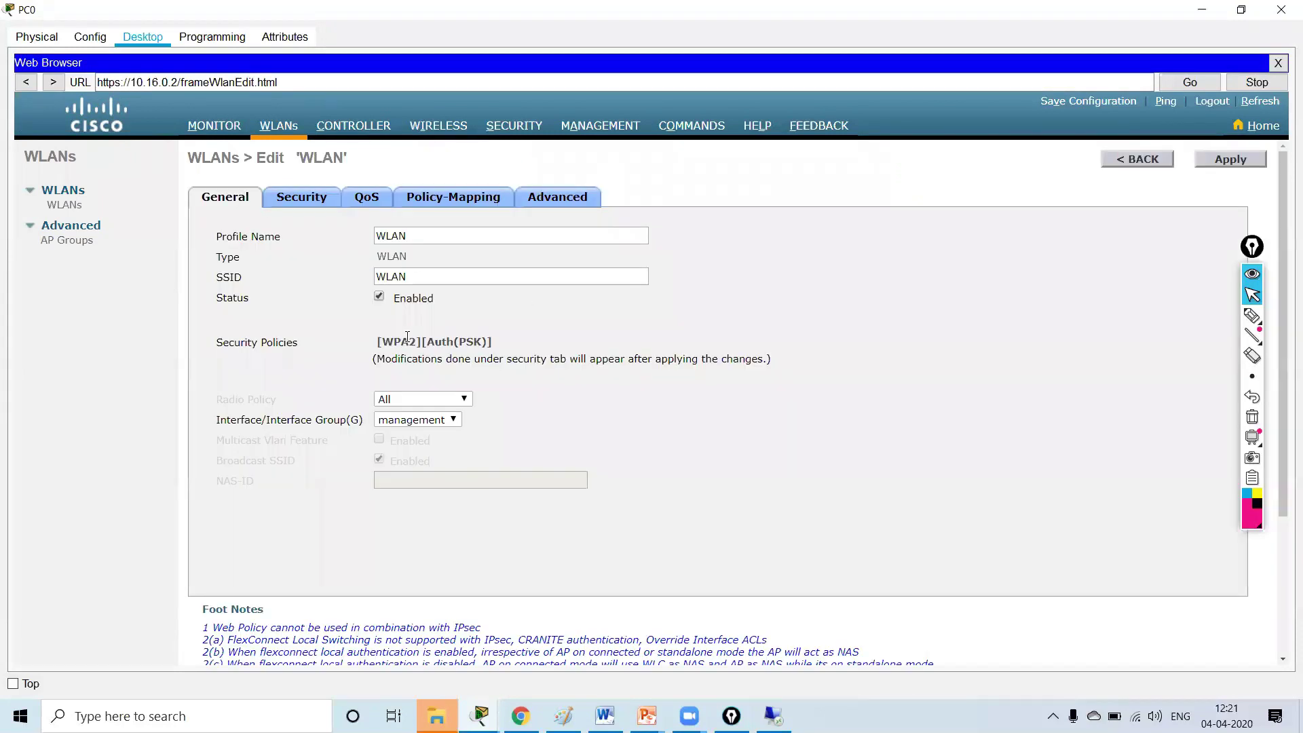
left_click(1210, 159)
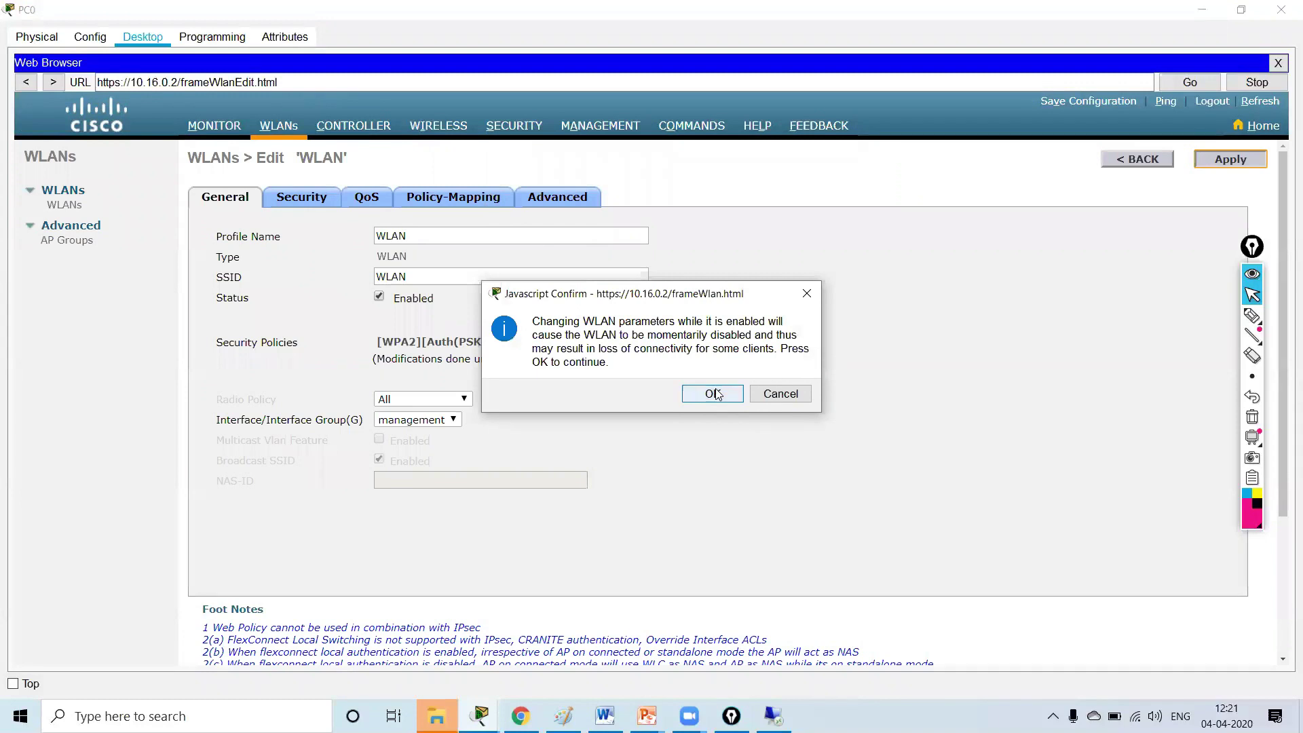
left_click(805, 293)
left_click(353, 126)
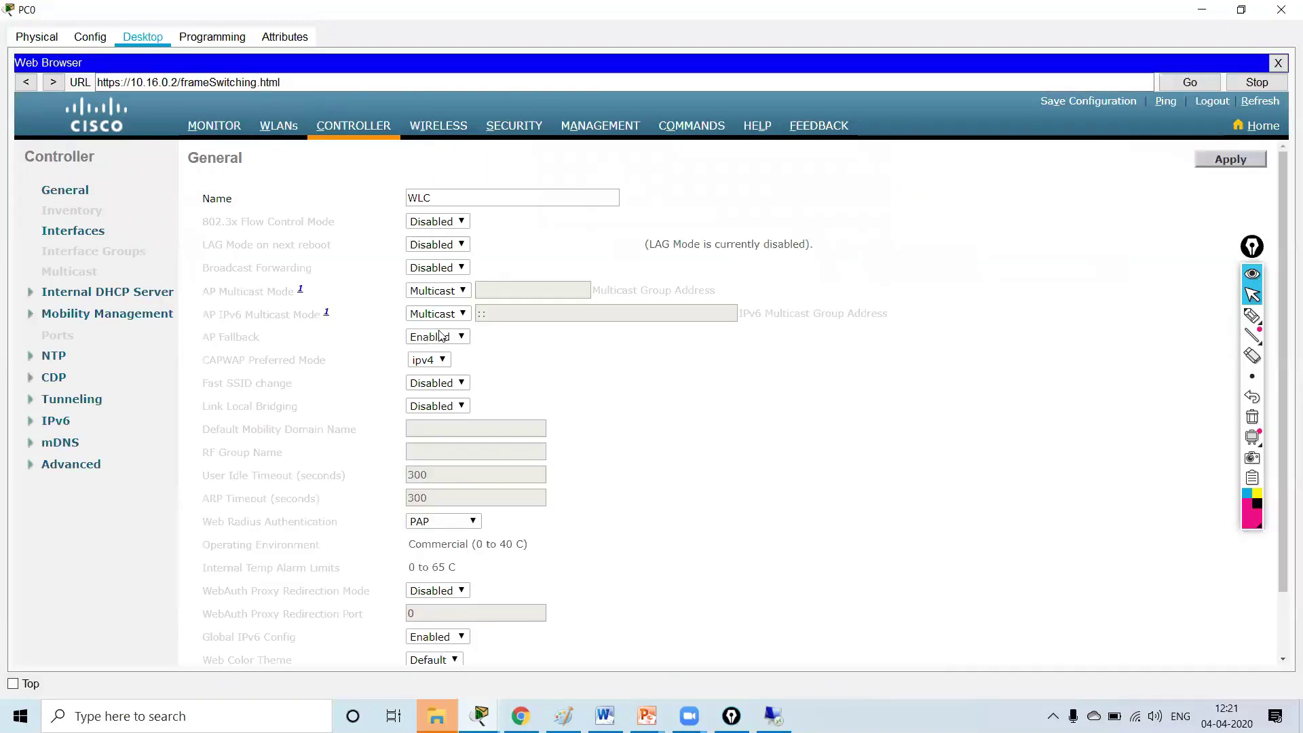
scroll(431, 343, "down", 3)
left_click(434, 129)
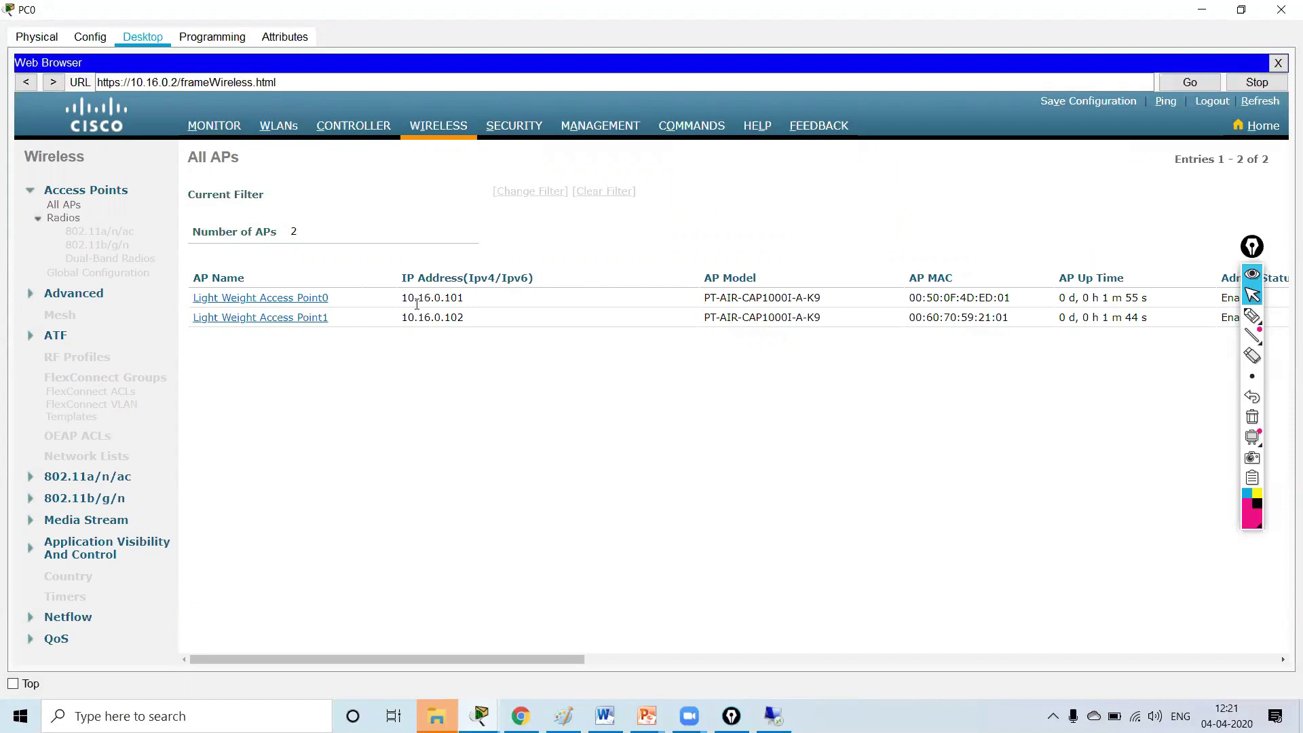
left_click_drag(405, 294, 468, 295)
- Verify in the WLAN list that WLAN 1 uses [WPA2][Auth(PSK)], then hide PC0's browser
left_click(1202, 9)
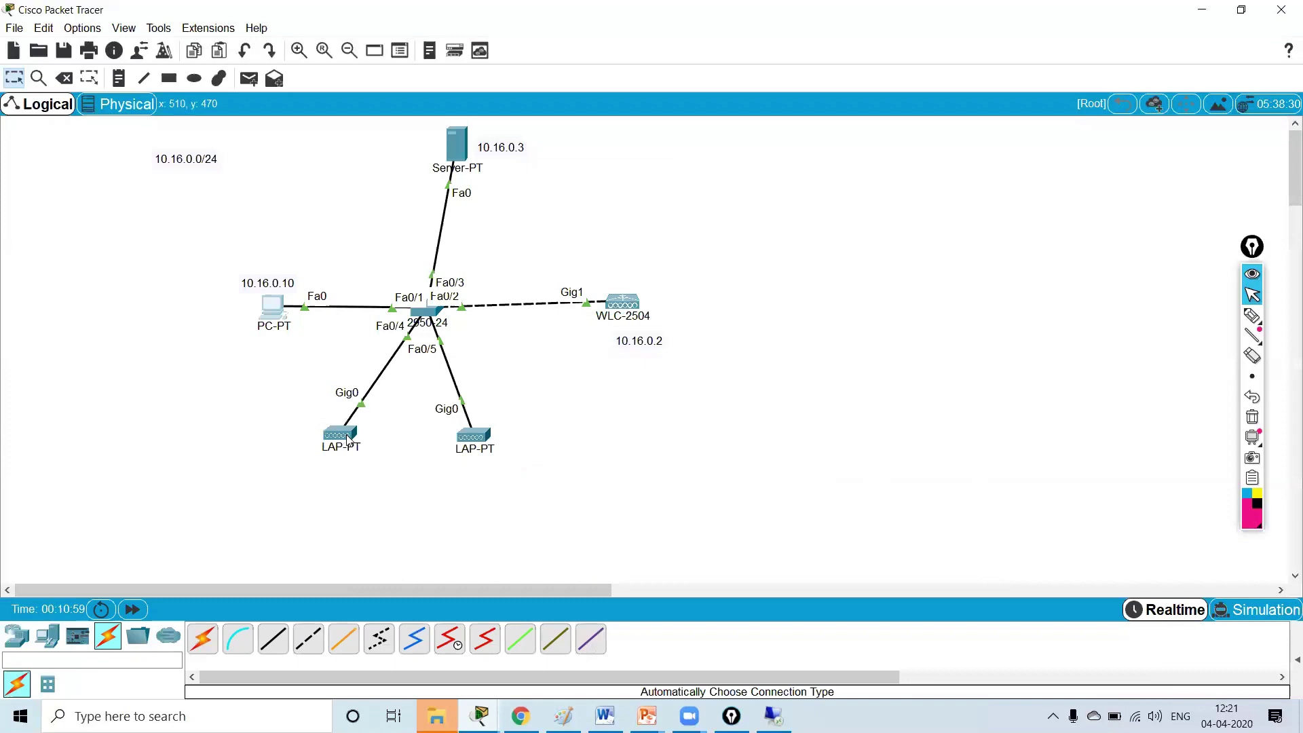
mouse_move(348, 440)
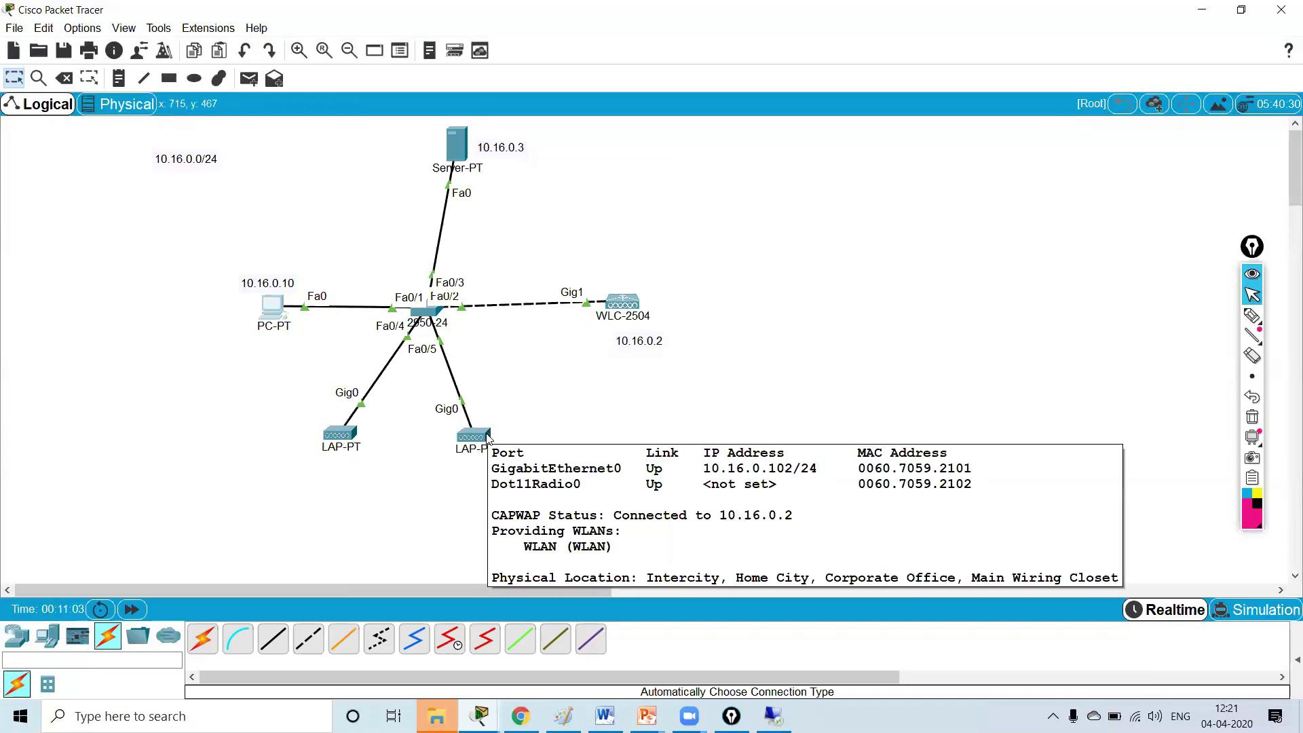
key("alt+Tab")
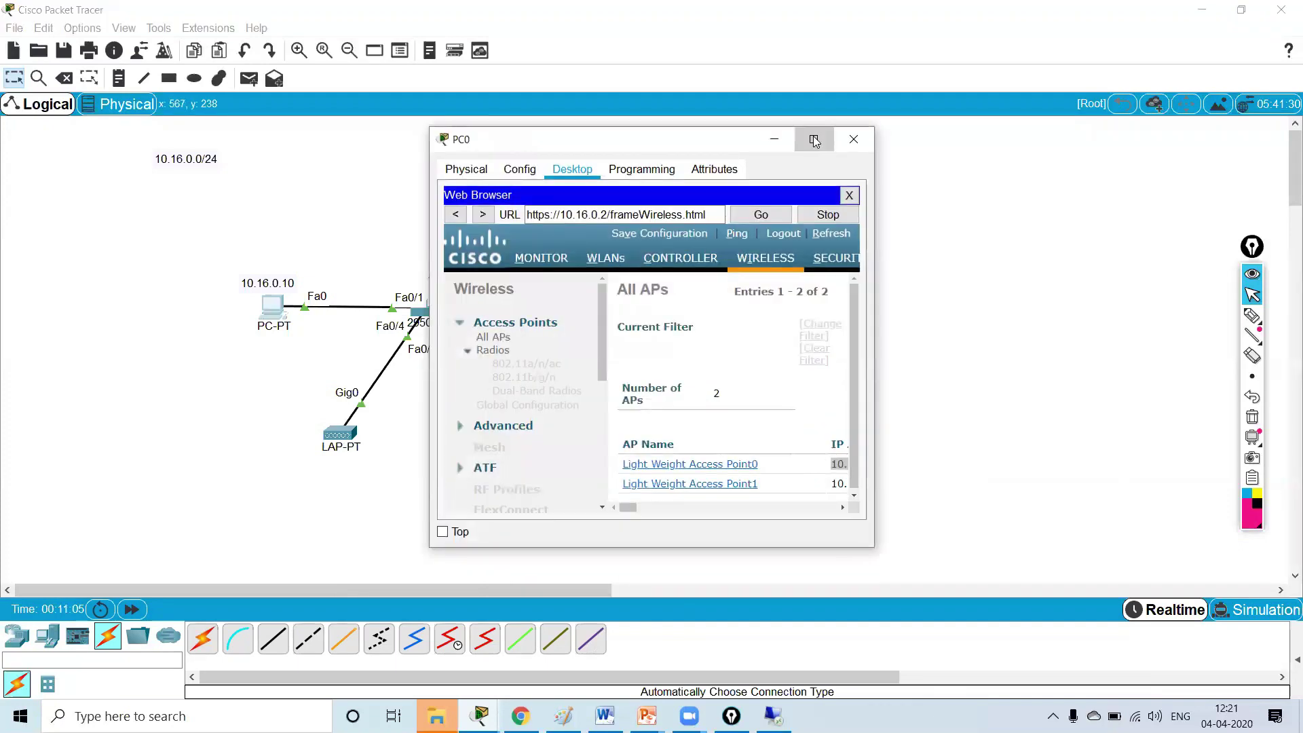
left_click(814, 139)
left_click(514, 126)
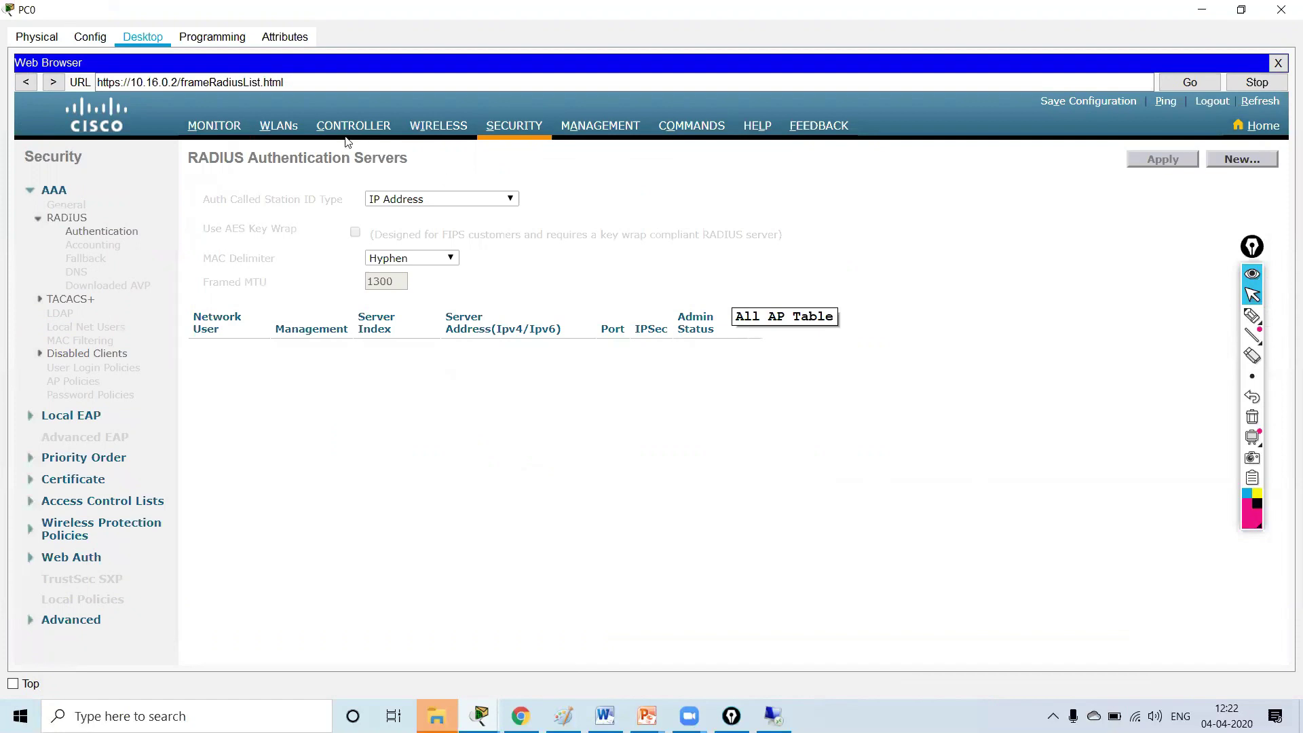
left_click(285, 119)
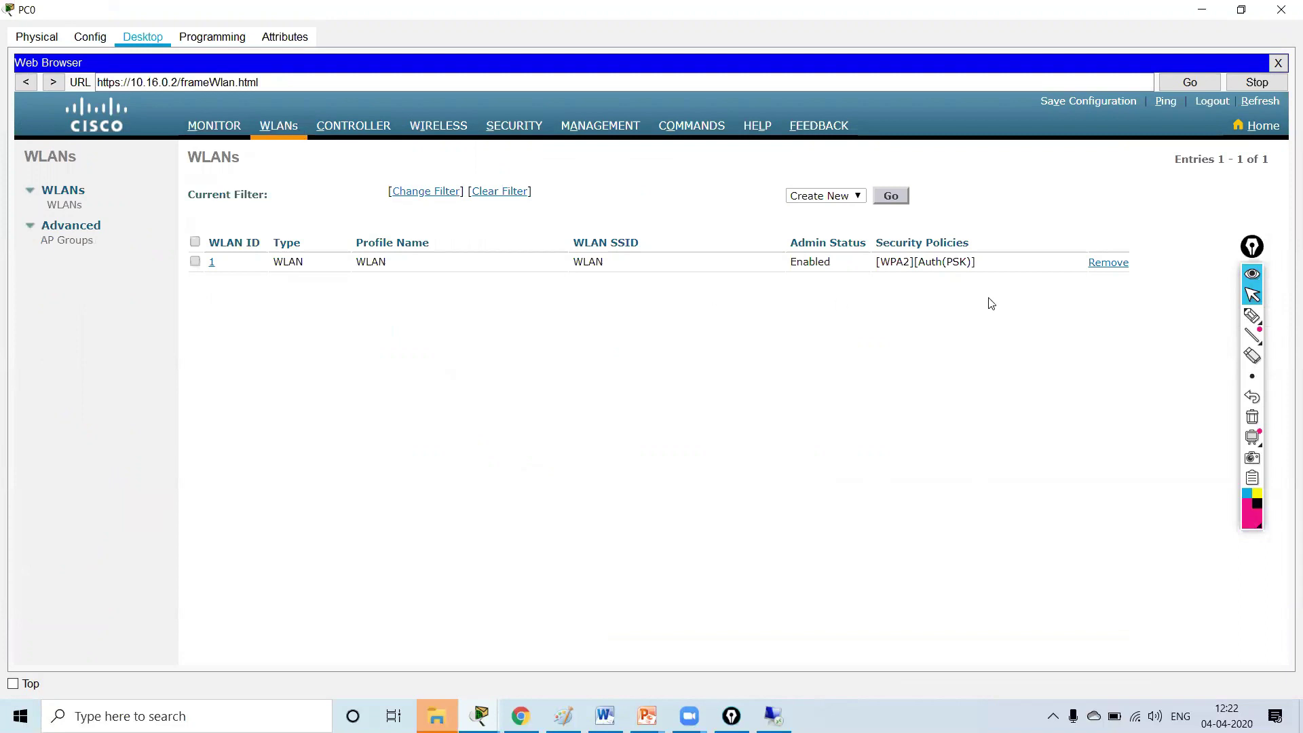
left_click_drag(877, 266, 977, 265)
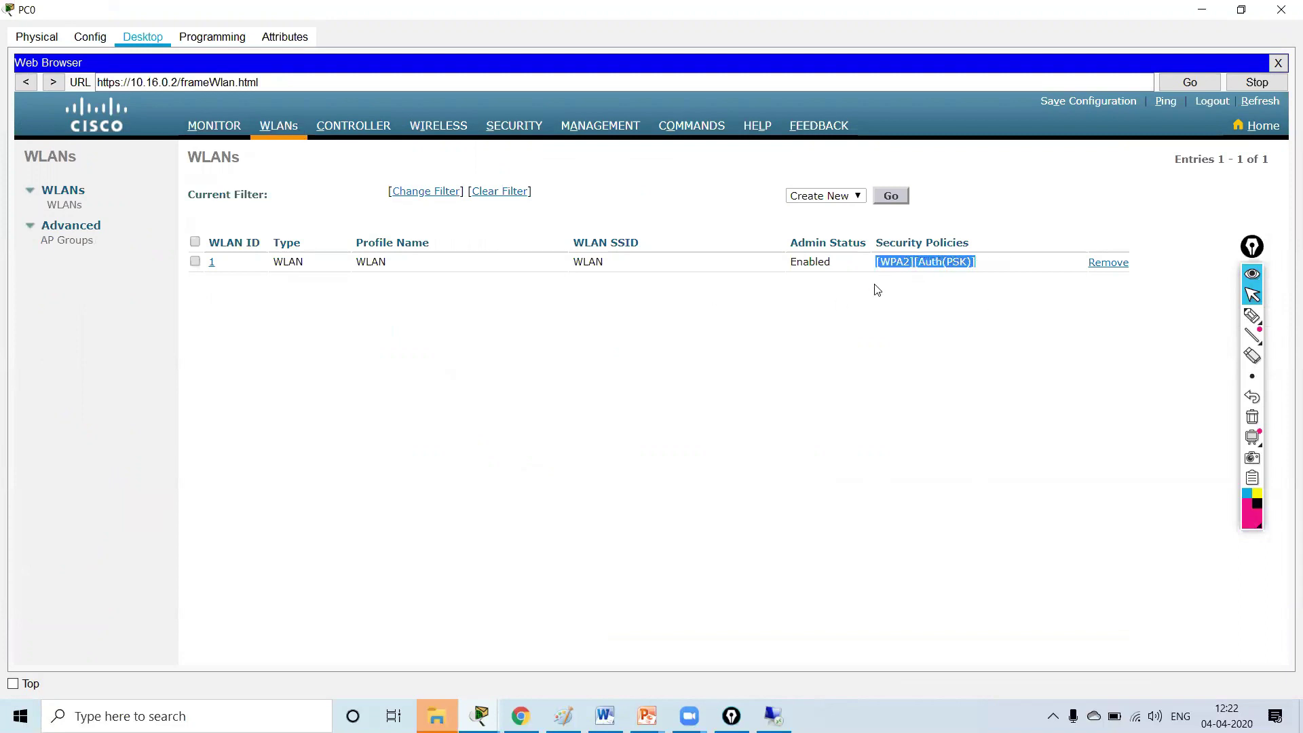
left_click(1209, 8)
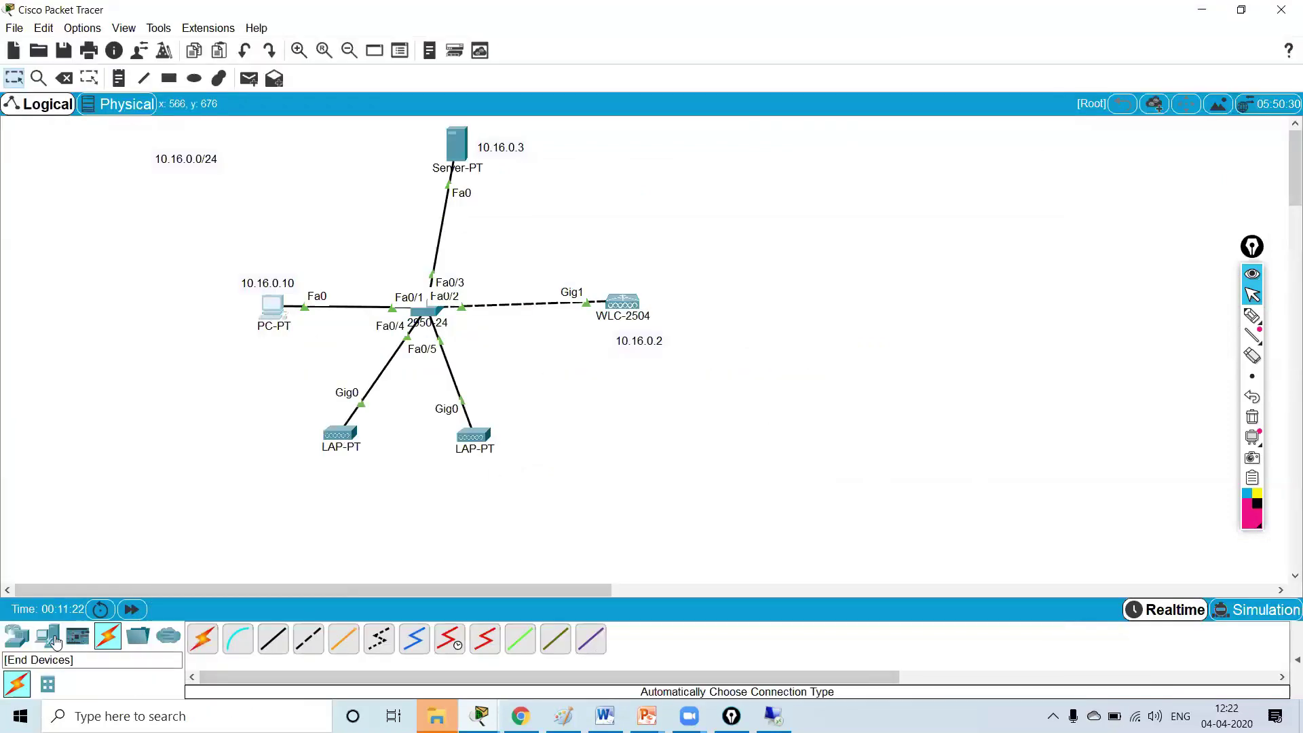
- Place a Laptop-PT and a smartphone from End Devices on the canvas
left_click(48, 636)
left_click(248, 636)
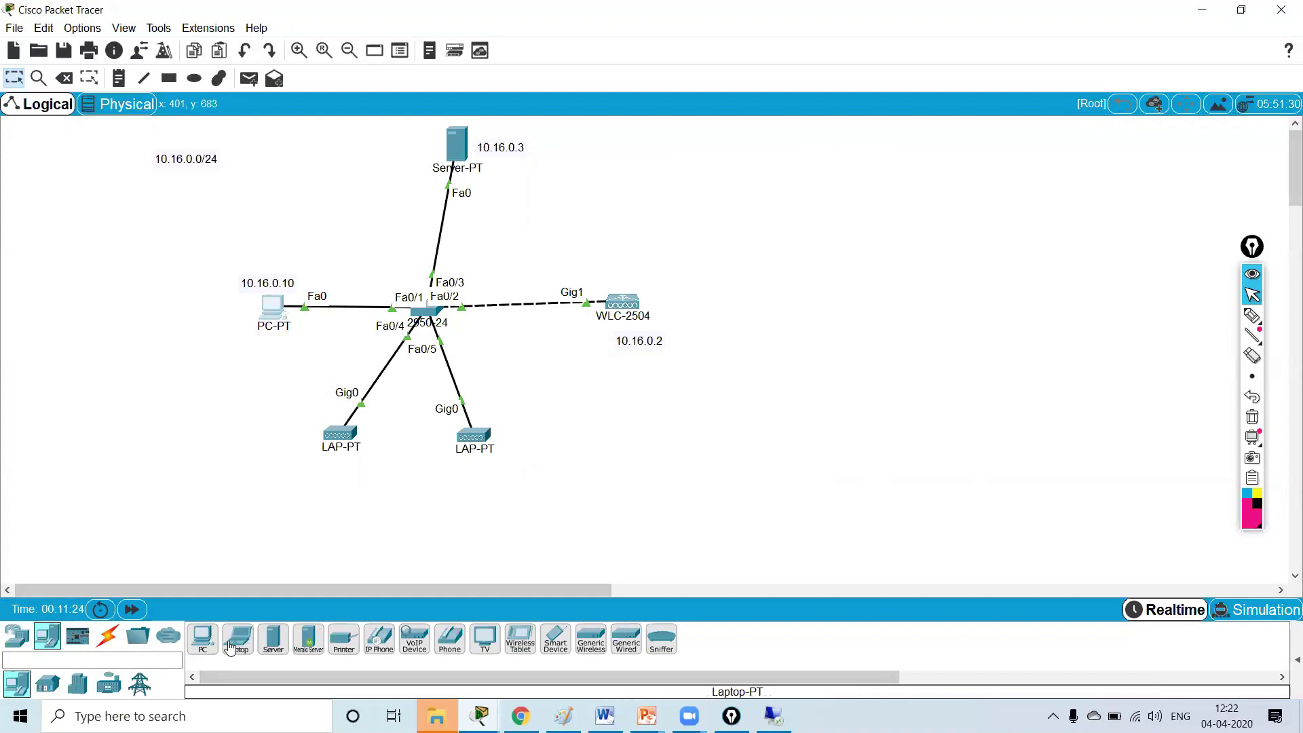
left_click(239, 526)
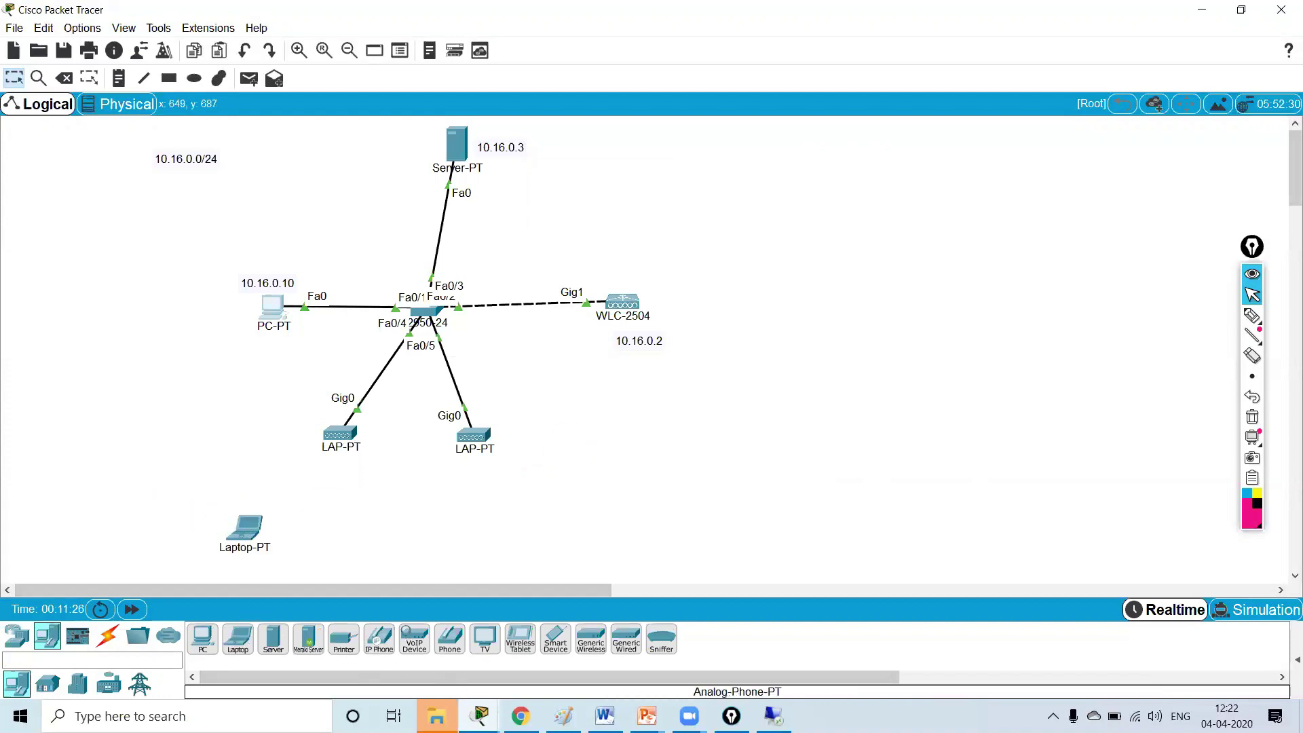
left_click(556, 640)
left_click(386, 536)
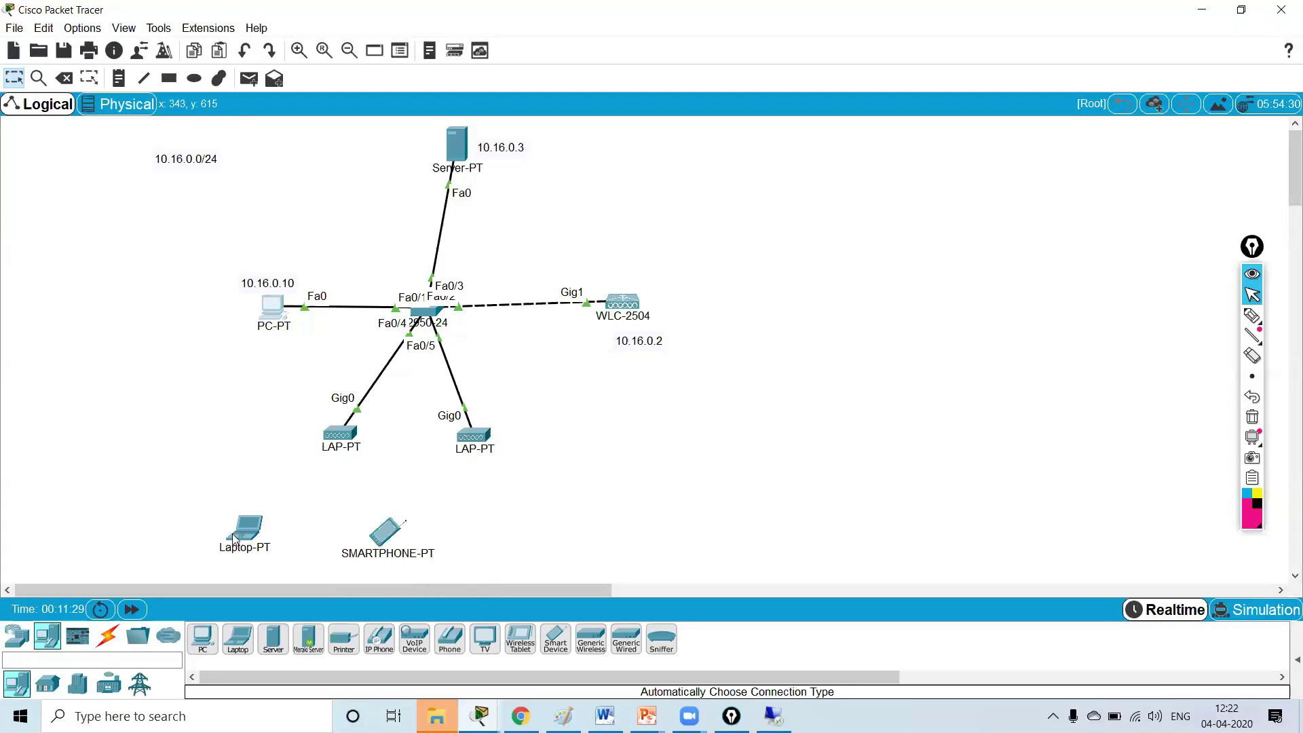
- Set Smartphone0's Wireless0 to SSID WLAN with WPA2-PSK and the pass phrase
left_click(376, 524)
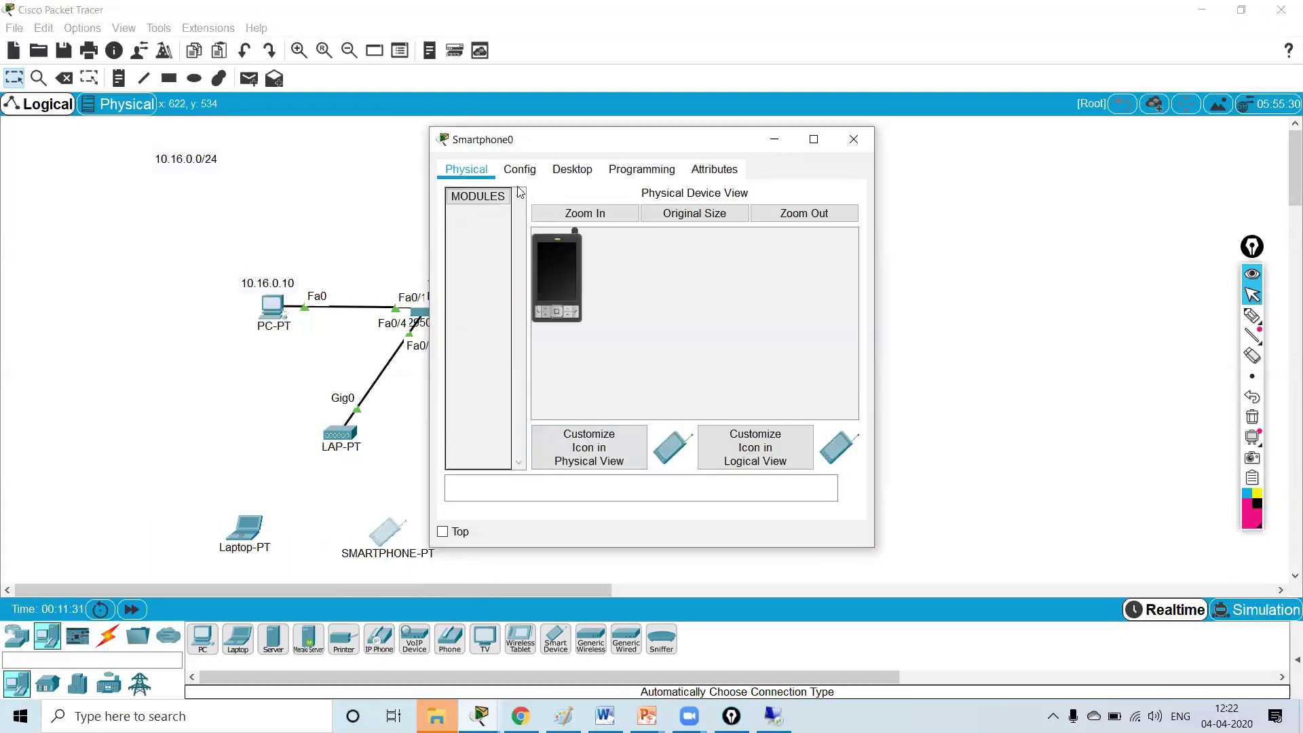
left_click(523, 177)
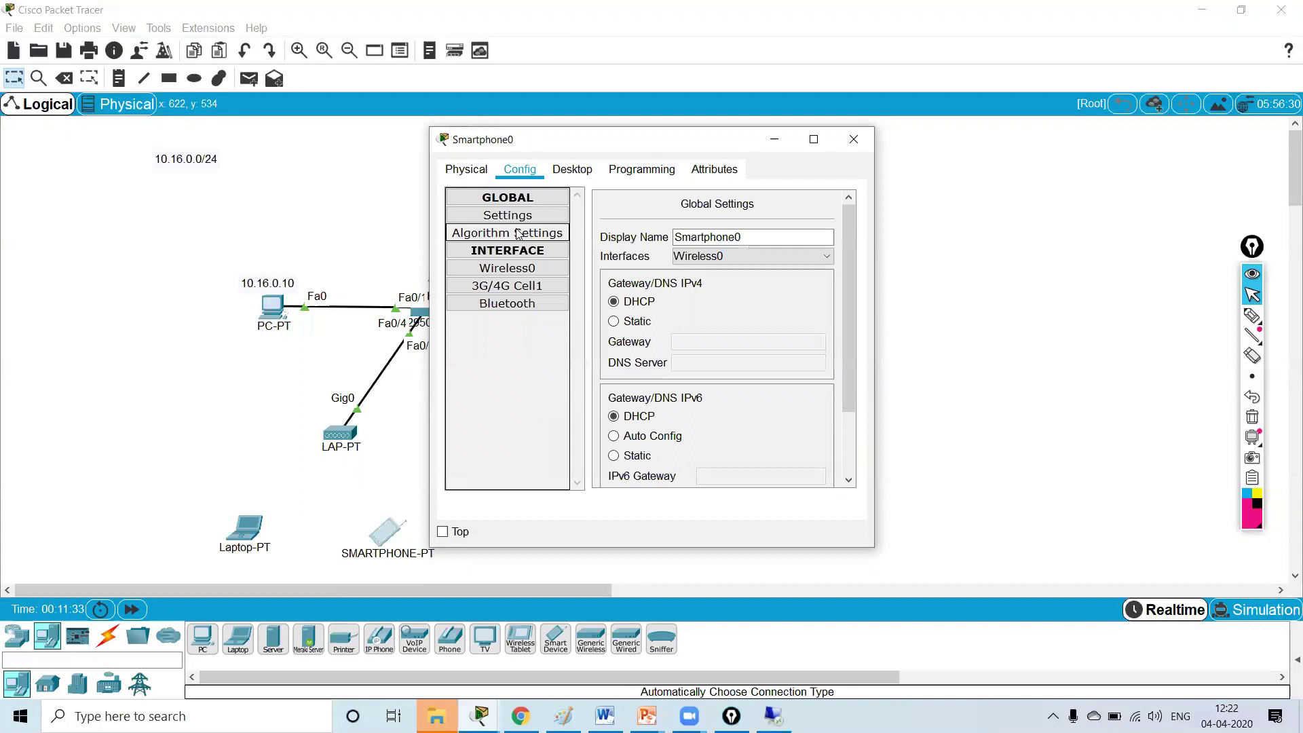
left_click(508, 269)
left_click(815, 139)
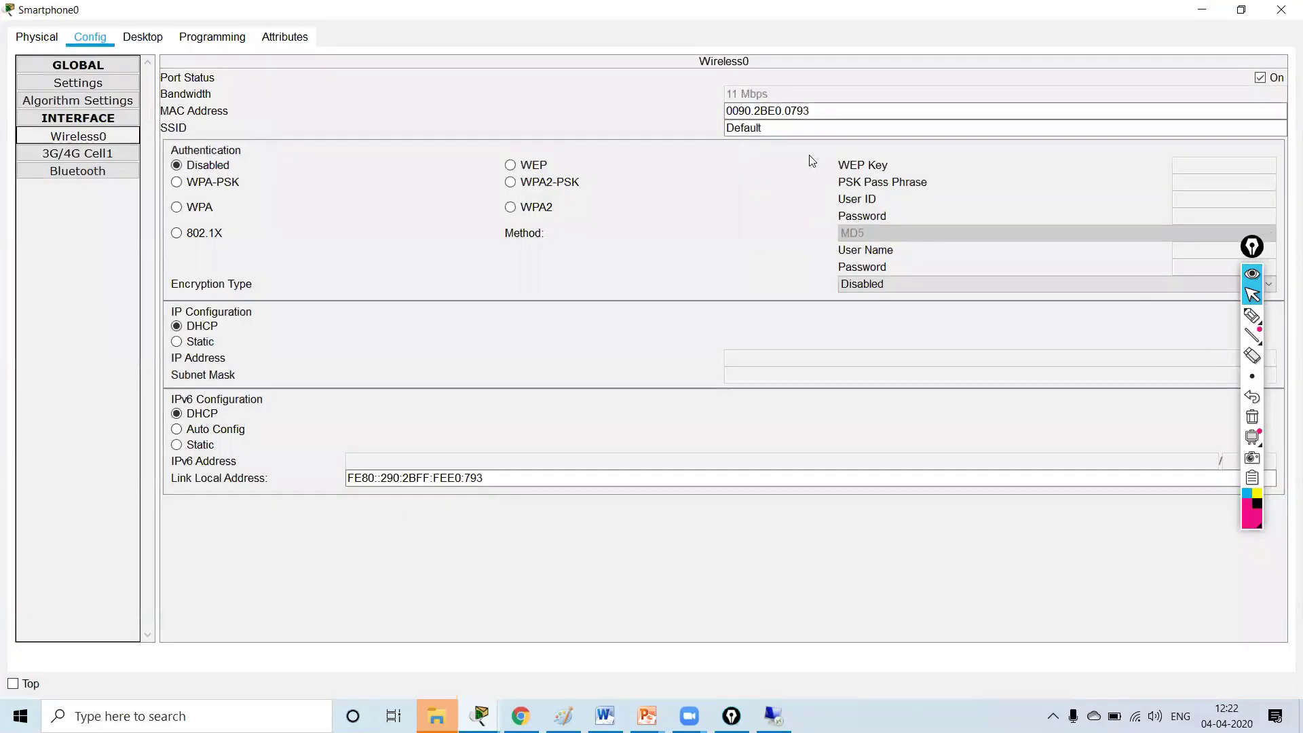
type("WLAN")
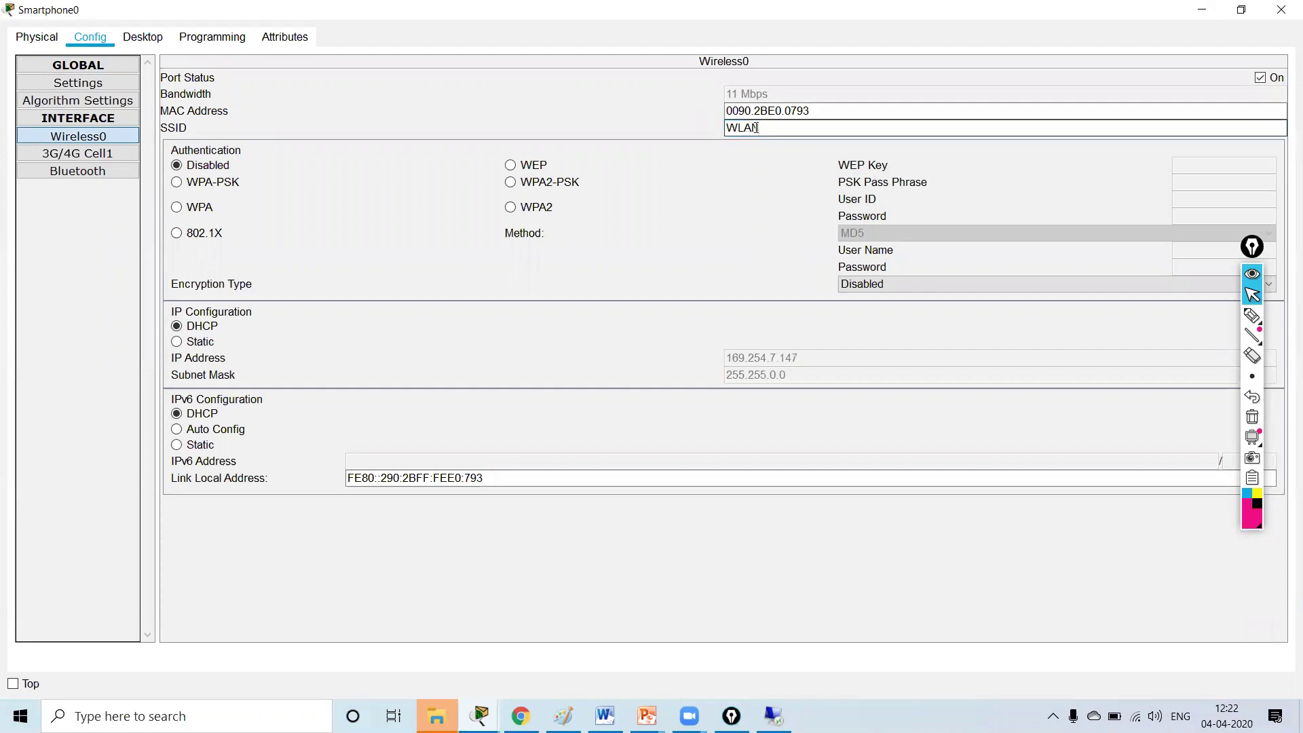
left_click(510, 209)
left_click(510, 182)
left_click(1187, 182)
type("Cisco123")
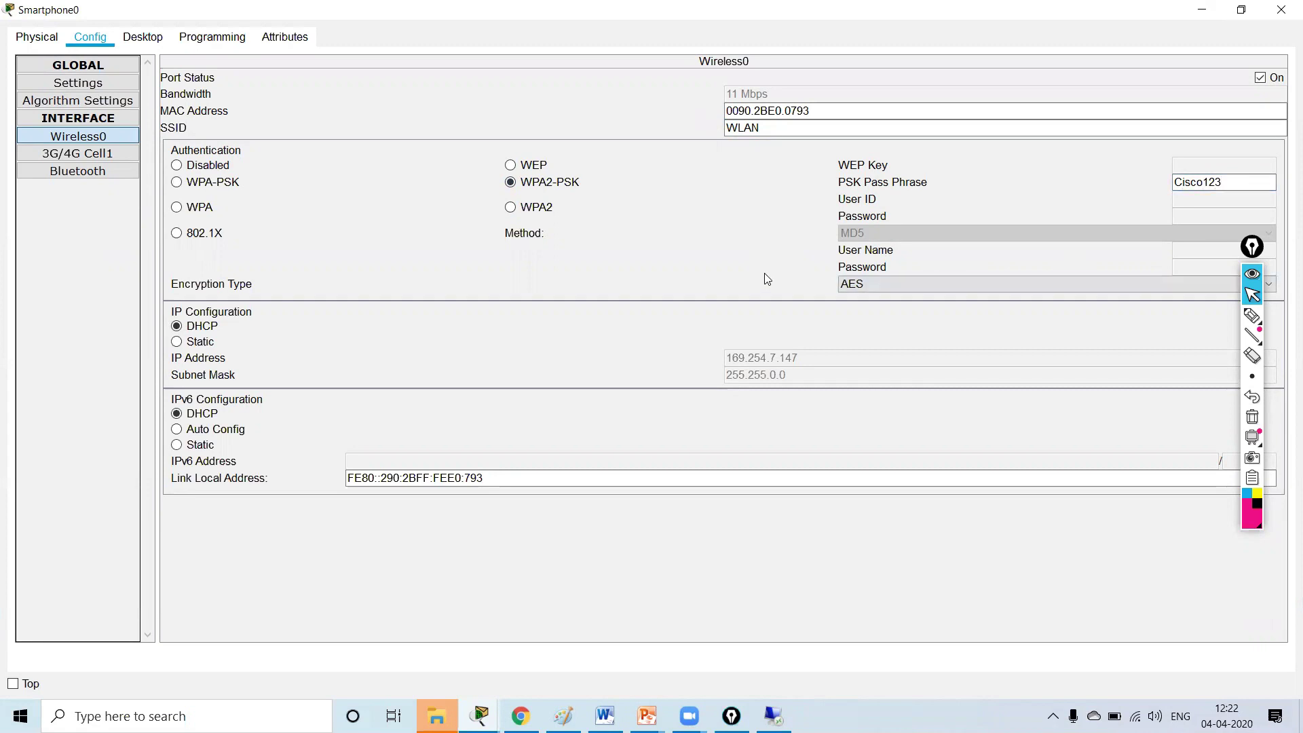
- Check the smartphone's wireless link on the topology, then bring up Laptop0
left_click(1242, 10)
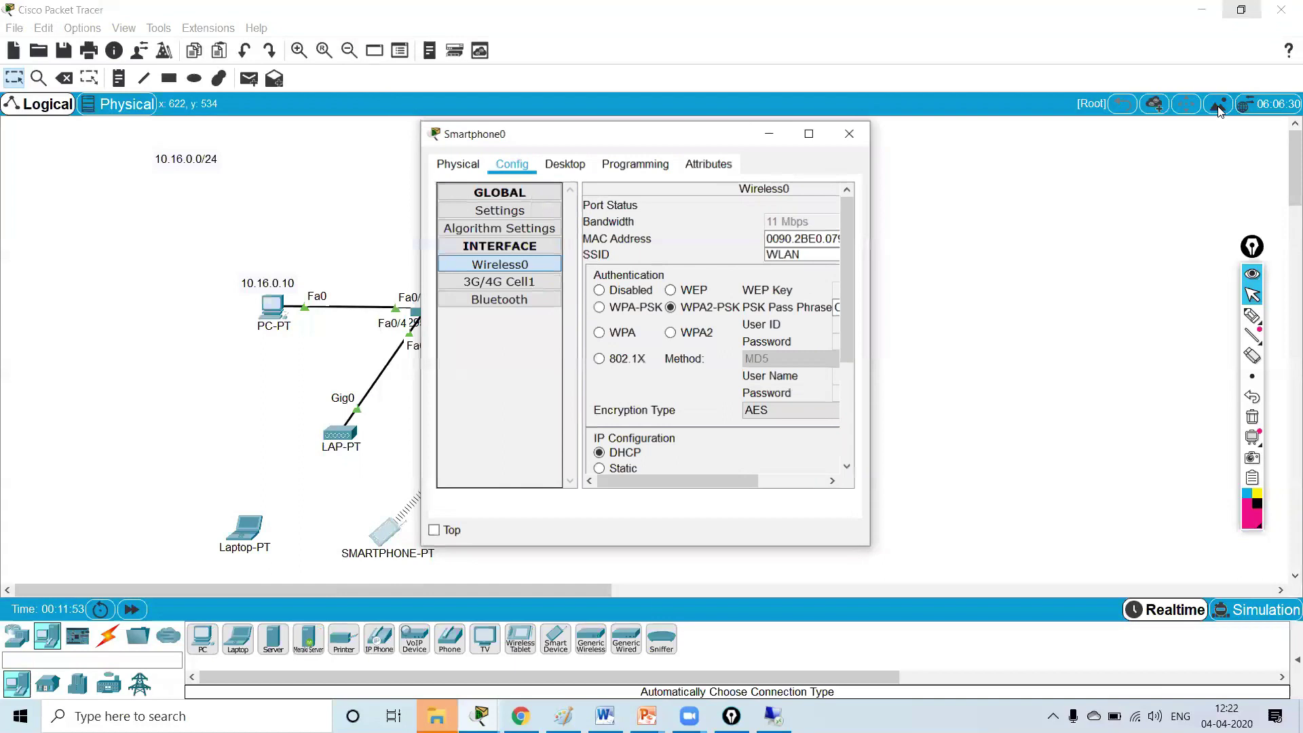
left_click_drag(852, 150, 1180, 147)
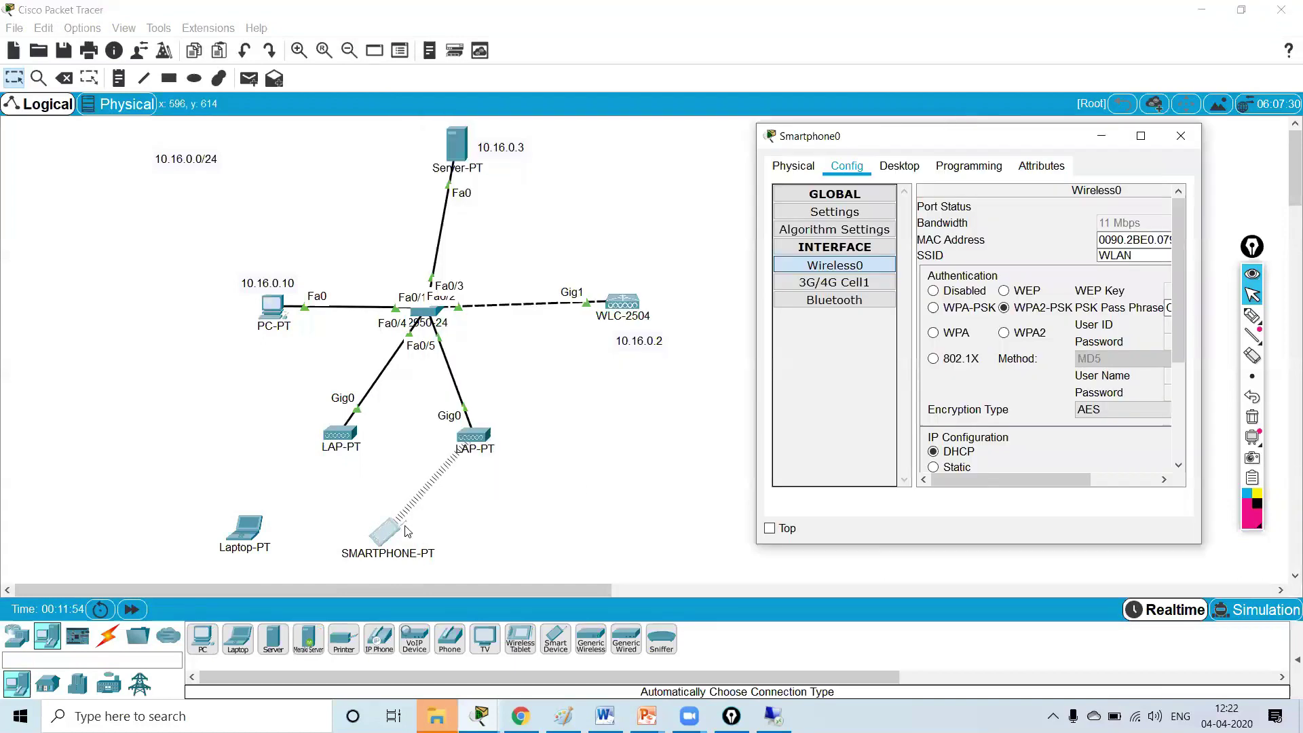
left_click(1141, 135)
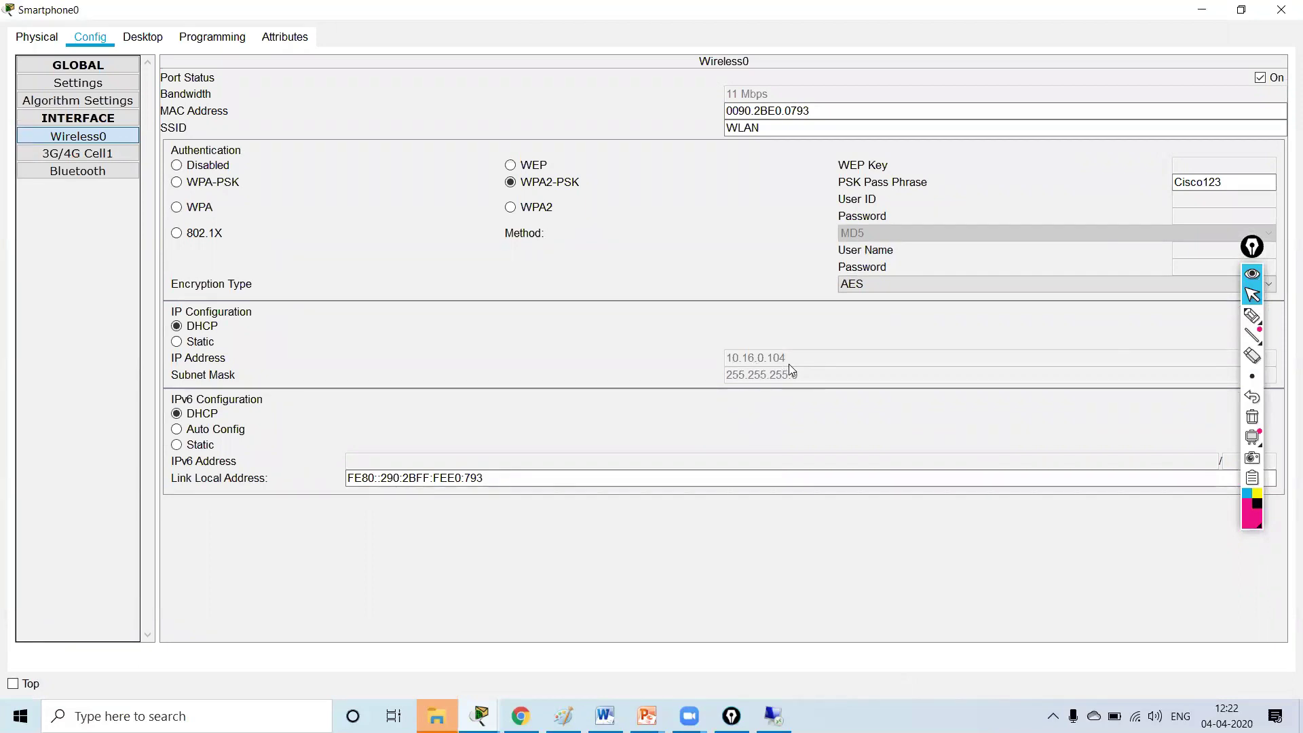
left_click(1201, 10)
left_click(242, 528)
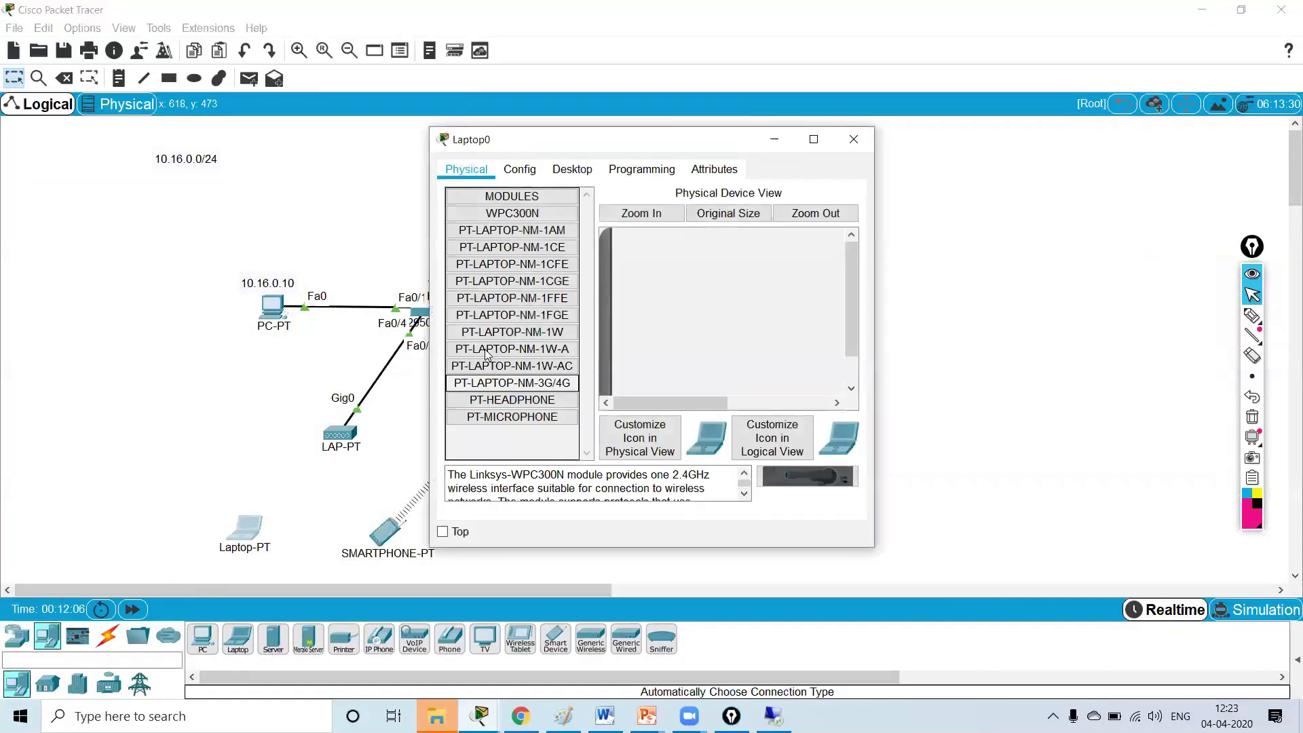
- Power Laptop0 off, swap its original network module for a WPC300N, and power it on
left_click(539, 174)
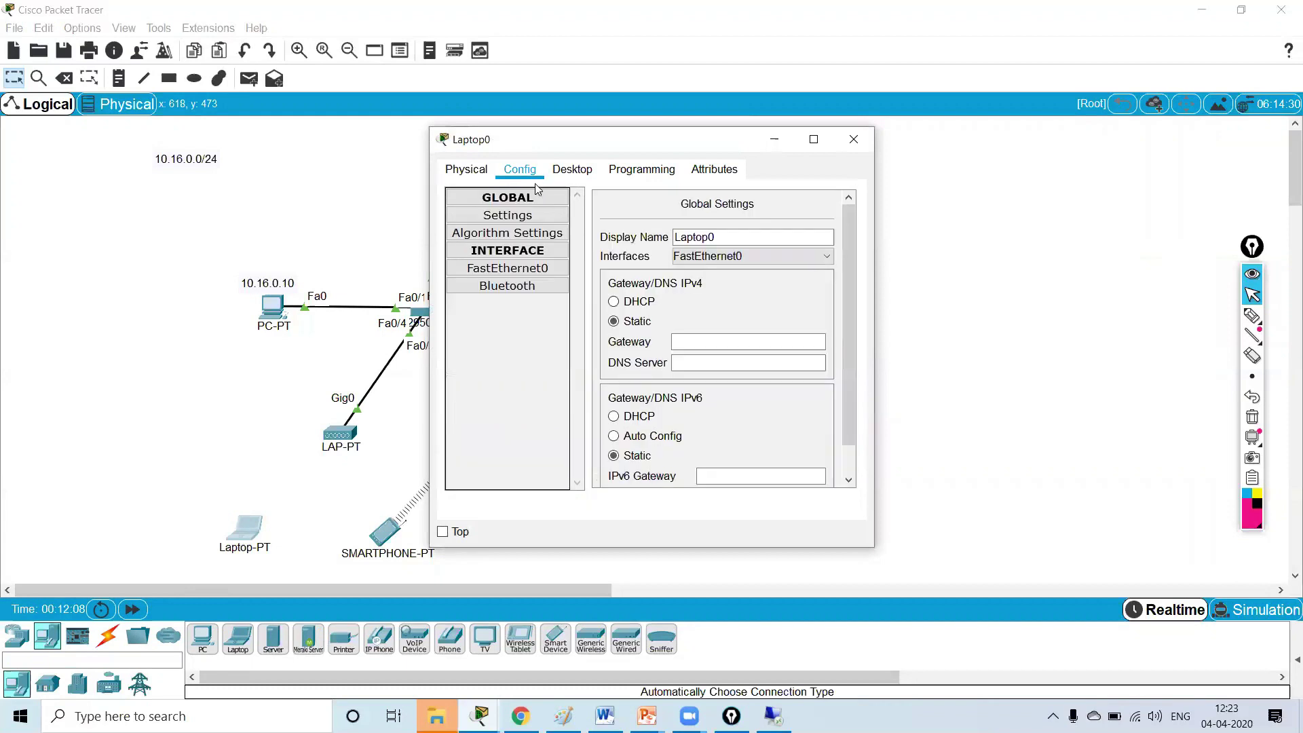
left_click(466, 169)
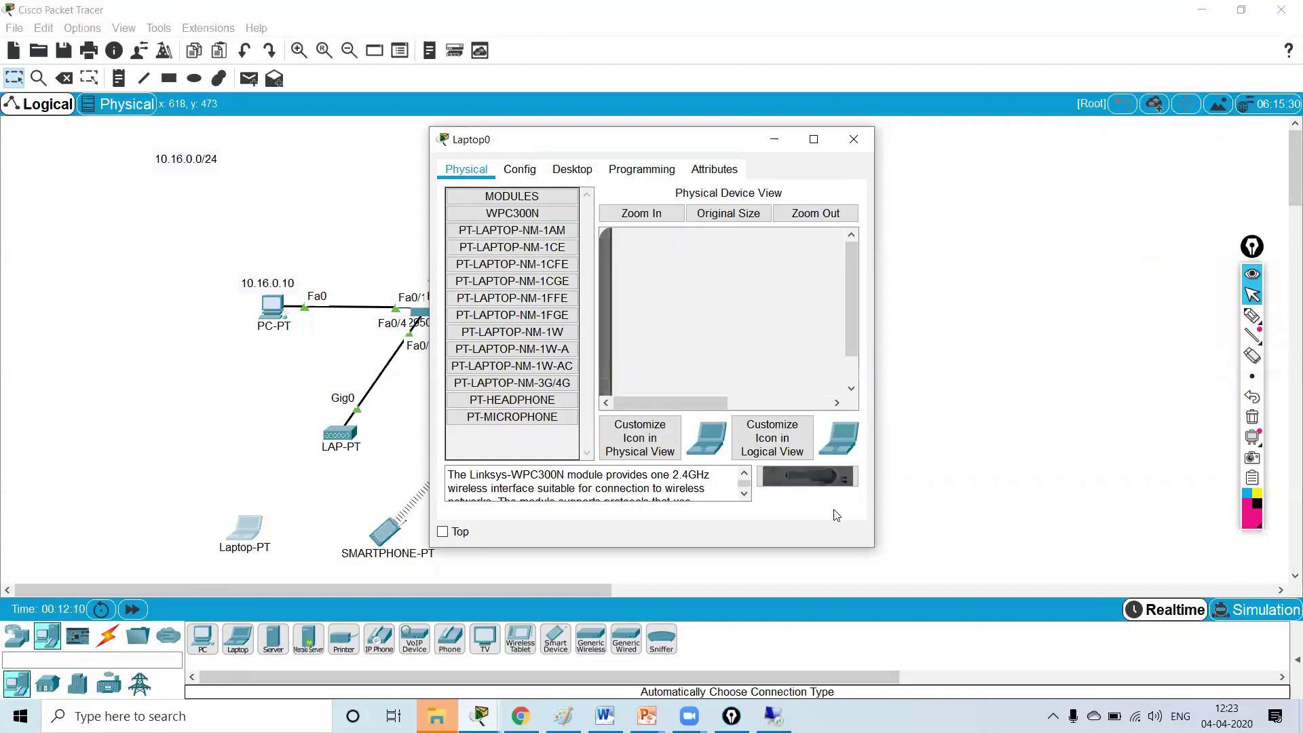
left_click(814, 139)
left_click_drag(326, 289, 1237, 622)
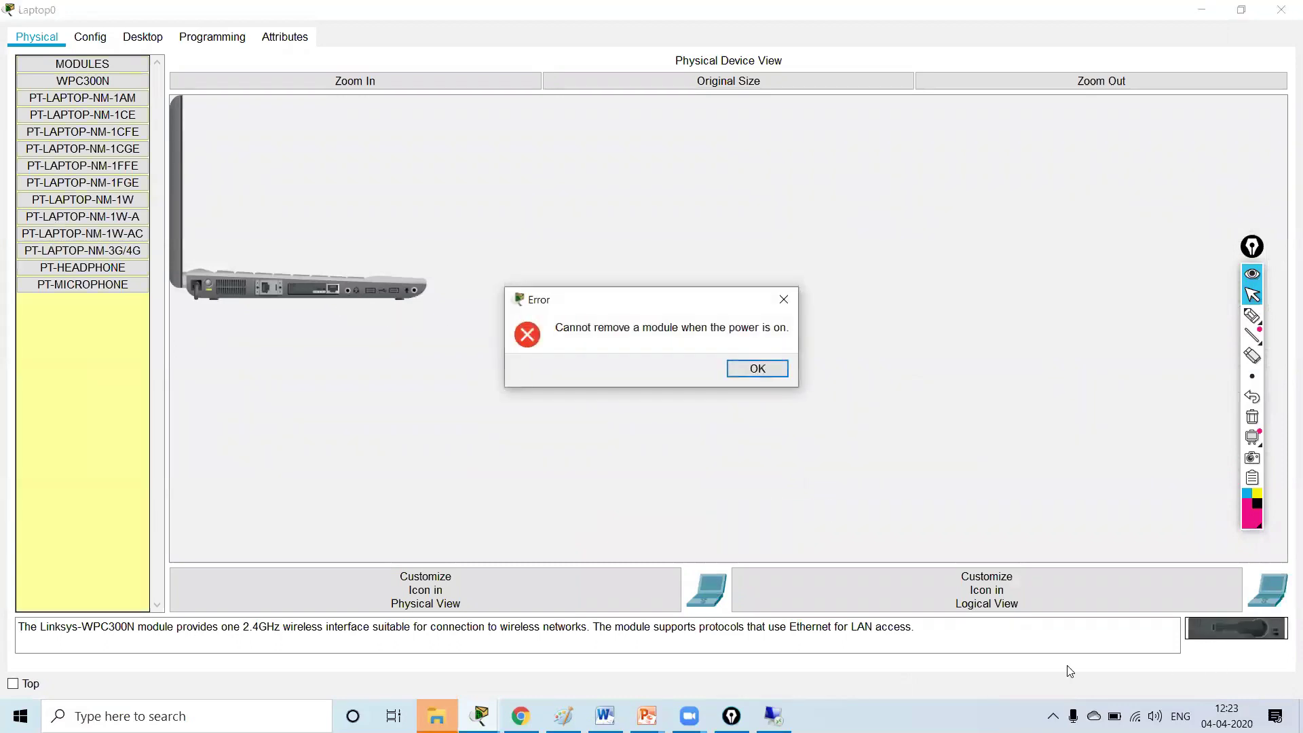
left_click(784, 300)
left_click(209, 281)
left_click_drag(336, 291, 1201, 646)
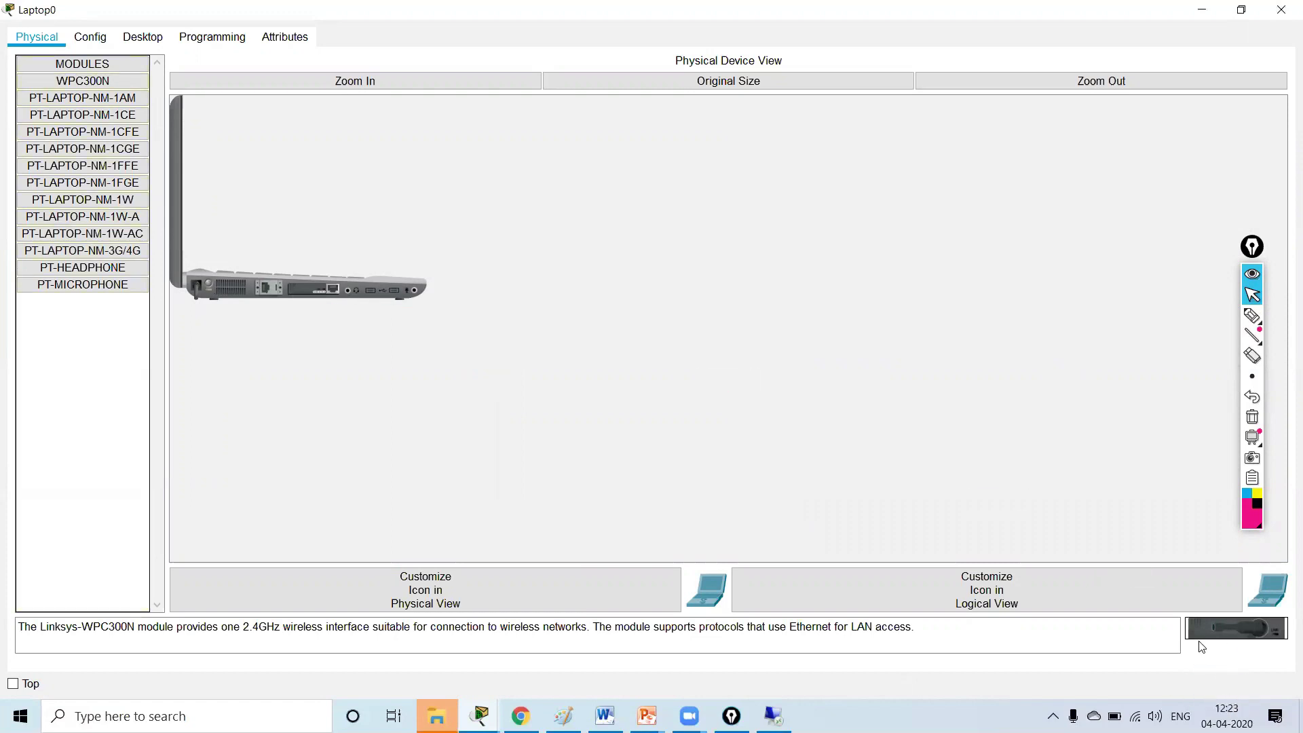
left_click_drag(312, 296, 1219, 636)
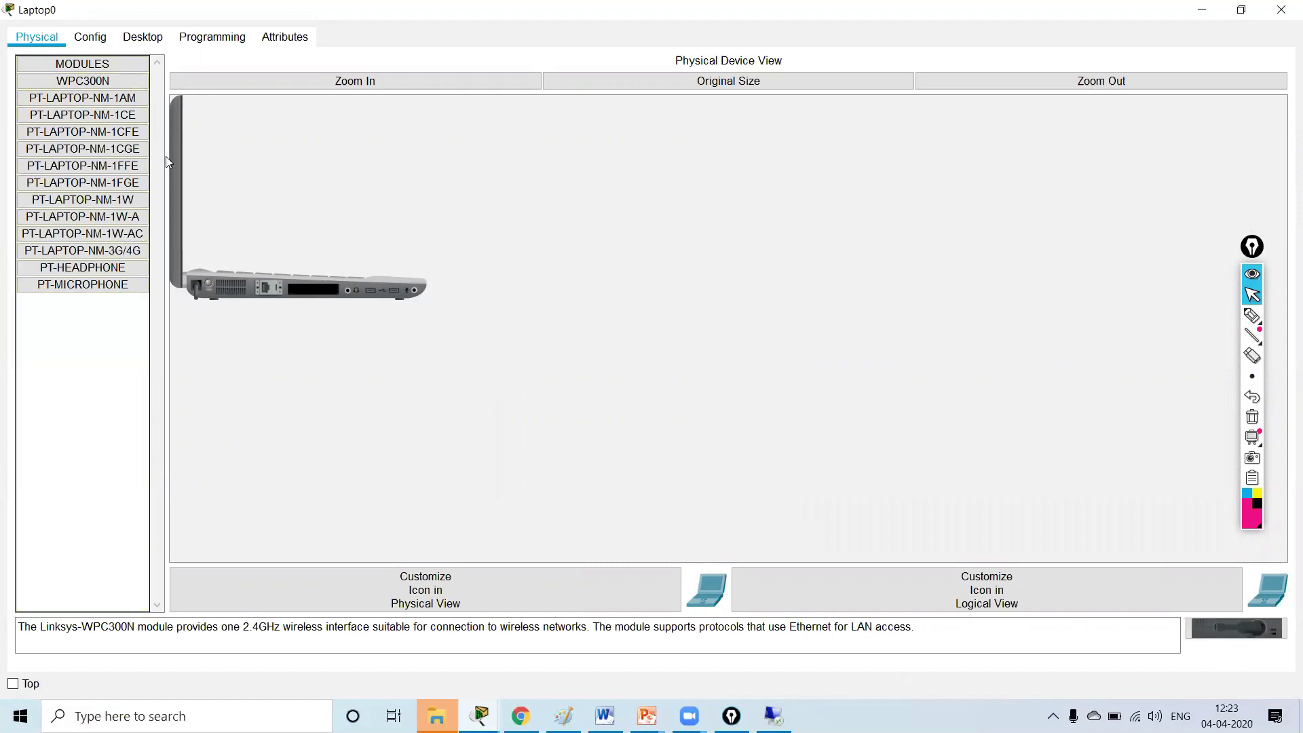
left_click(97, 84)
left_click_drag(97, 90, 318, 292)
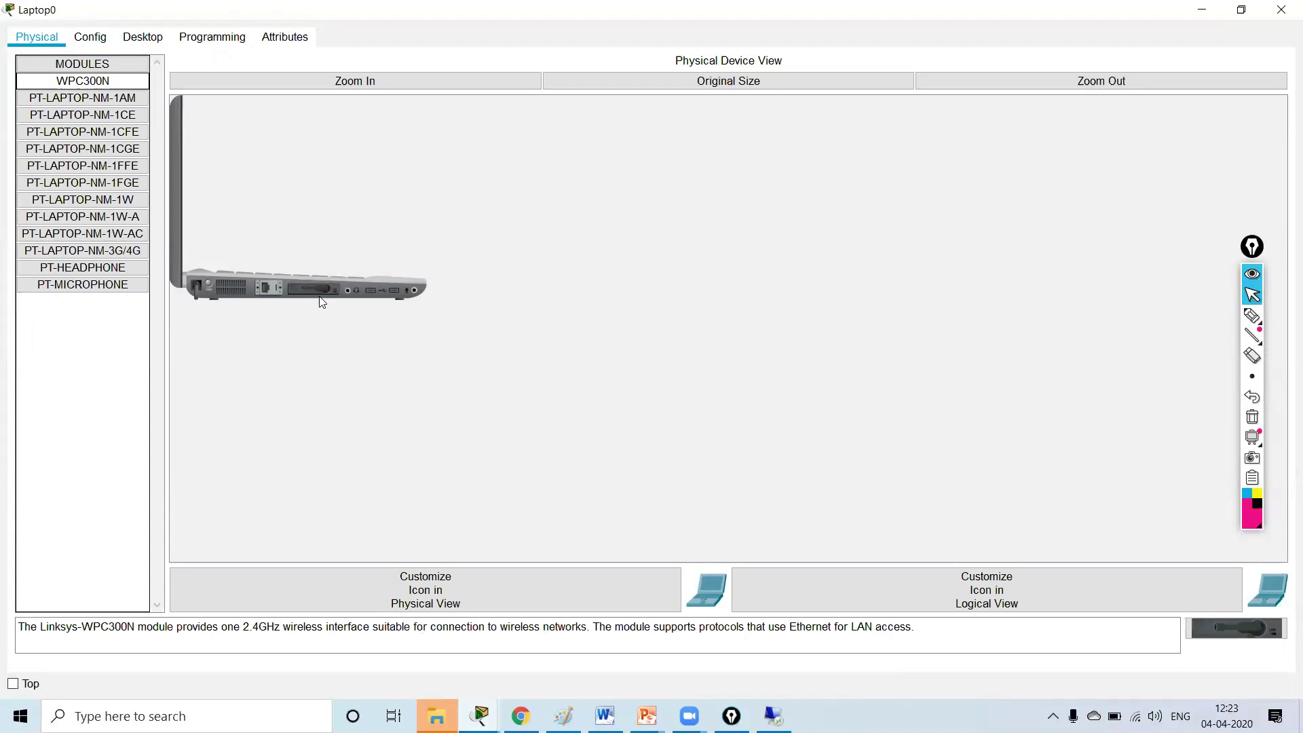
left_click(211, 285)
- Set Laptop0's Wireless0 to SSID WLAN with WPA2-PSK and the pass phrase, then check the topology
left_click(102, 38)
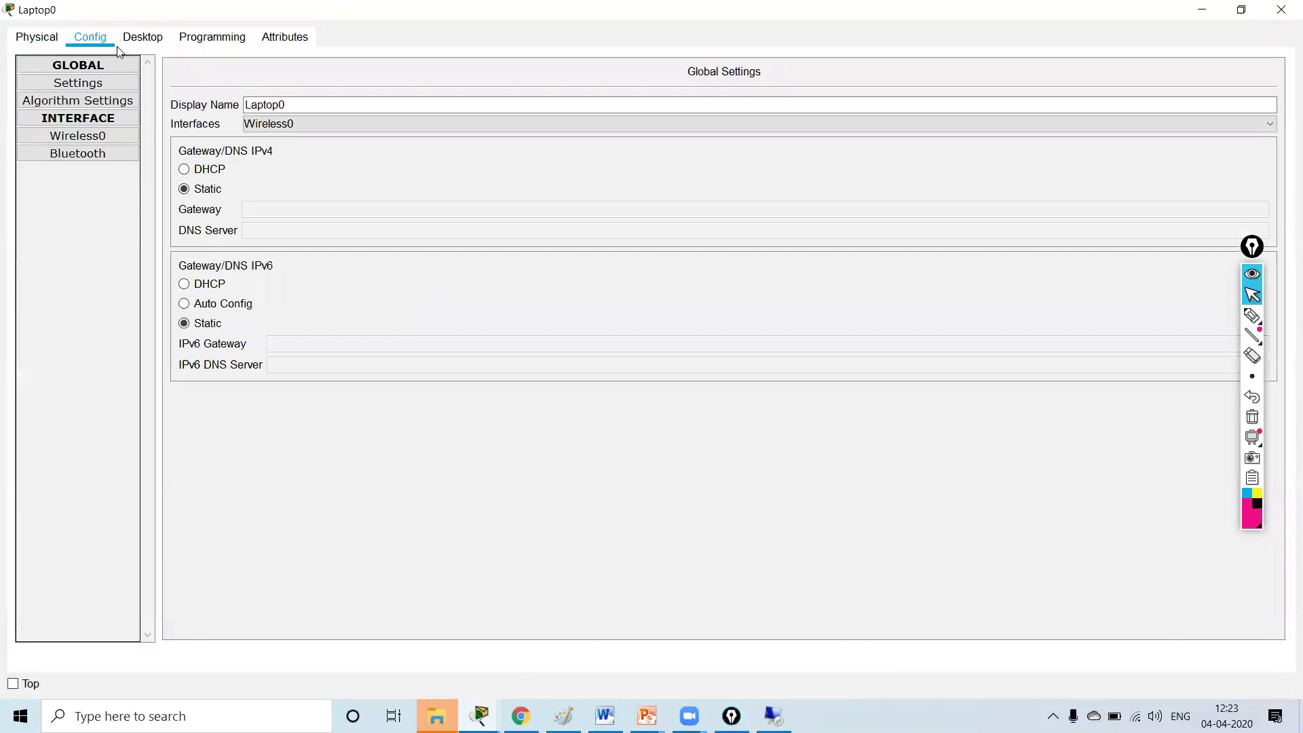
left_click(114, 137)
double_click(767, 133)
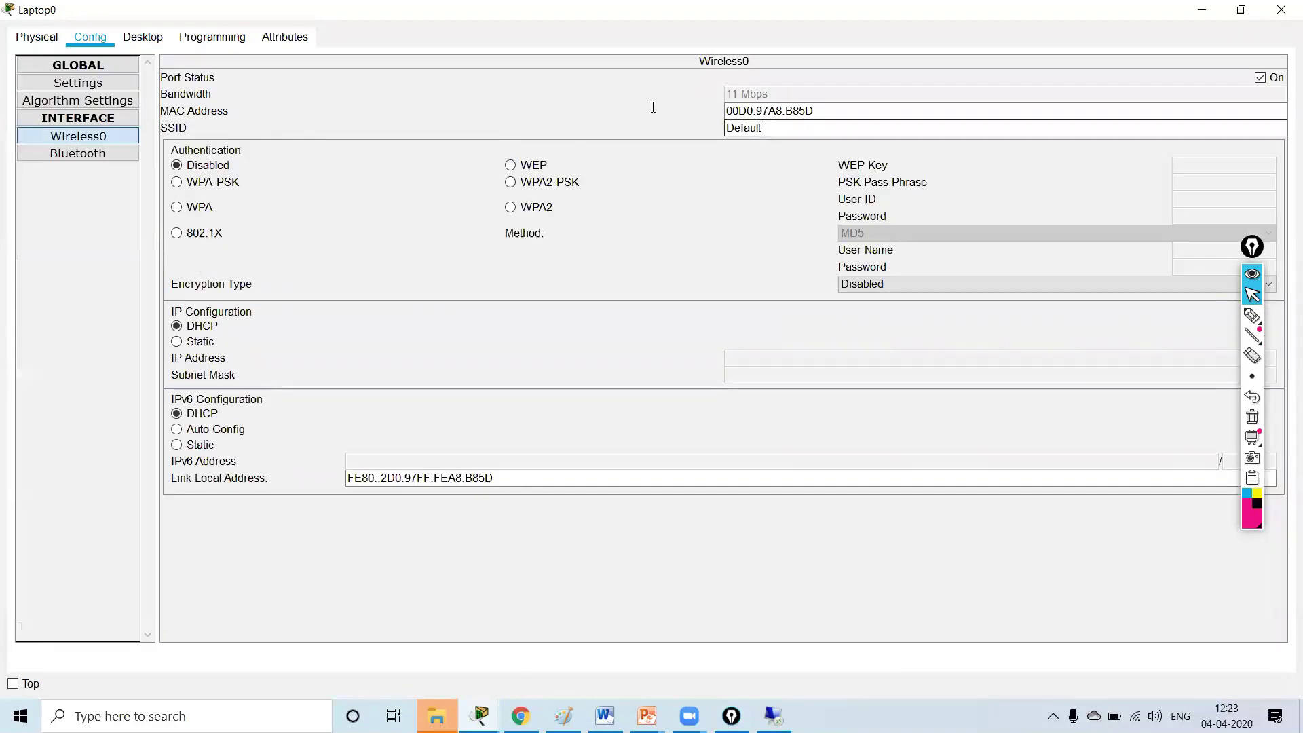
type("WLAN")
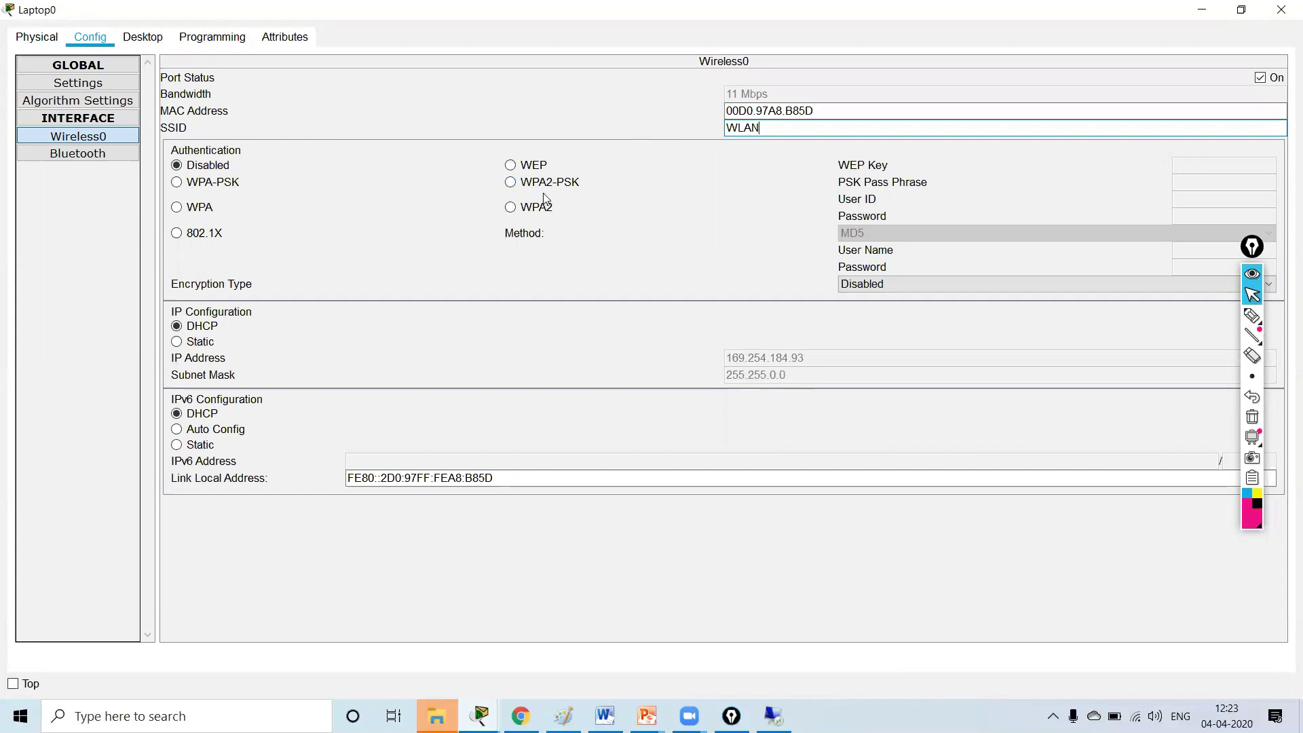
left_click(511, 182)
left_click(1212, 178)
type("Cisco")
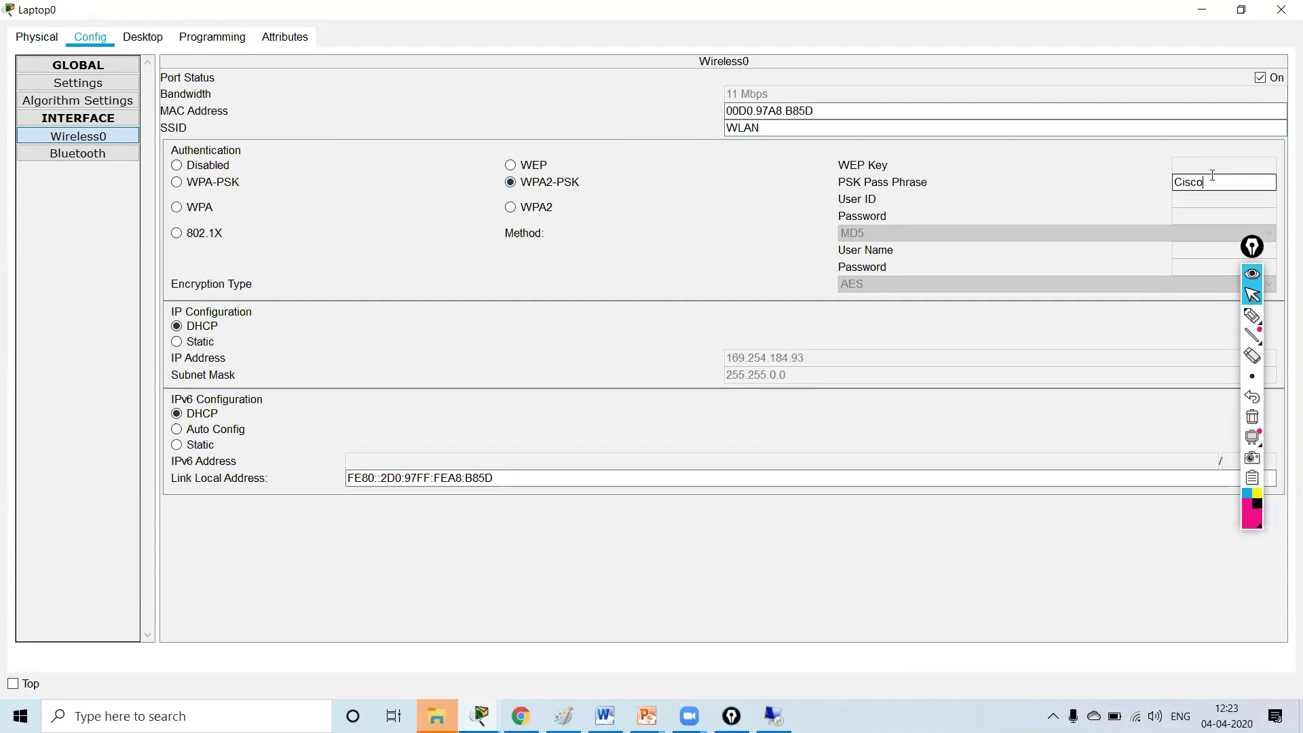
type("123")
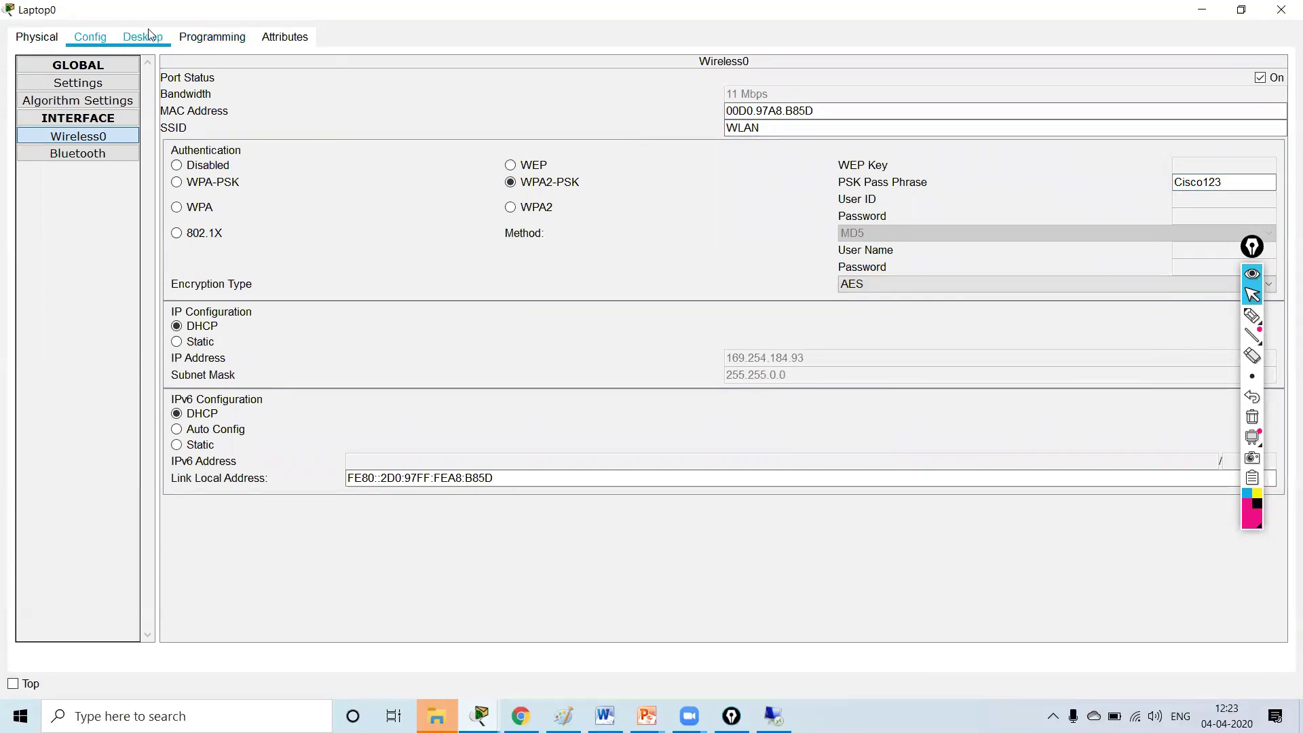
left_click(1241, 9)
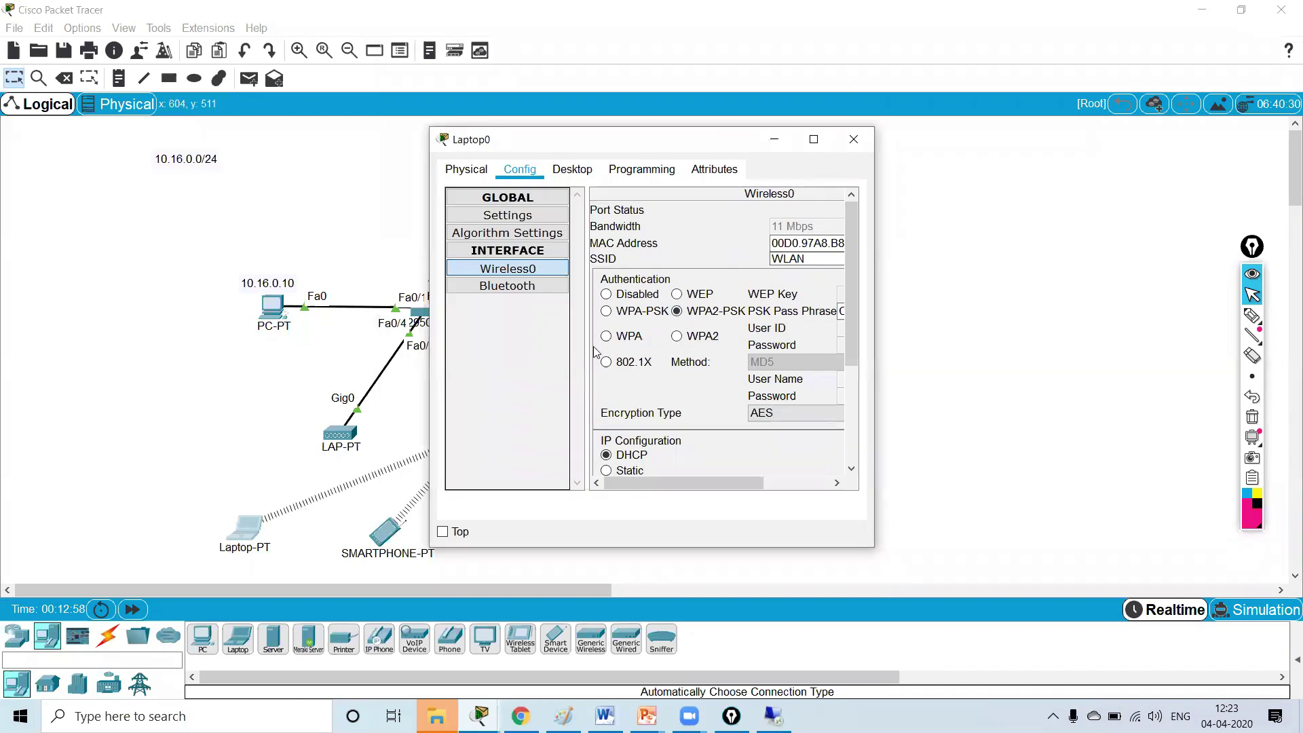
left_click(814, 139)
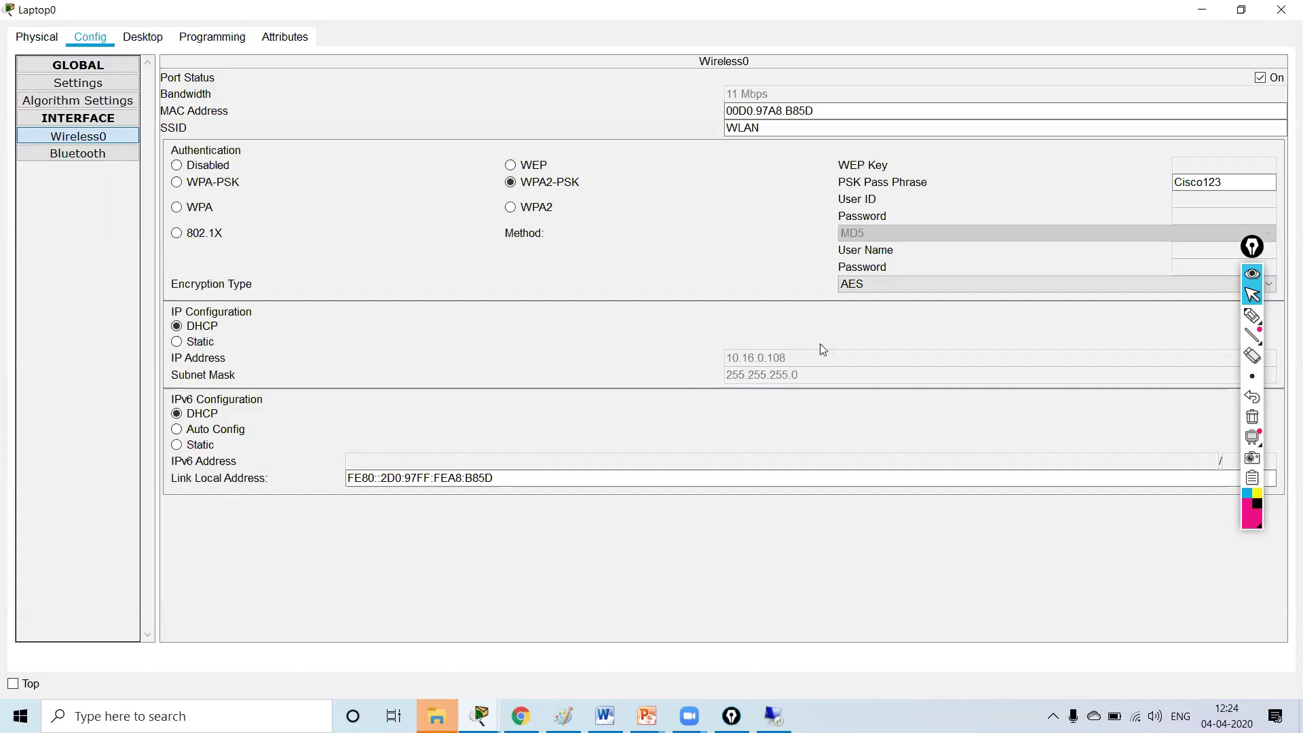
left_click(1203, 9)
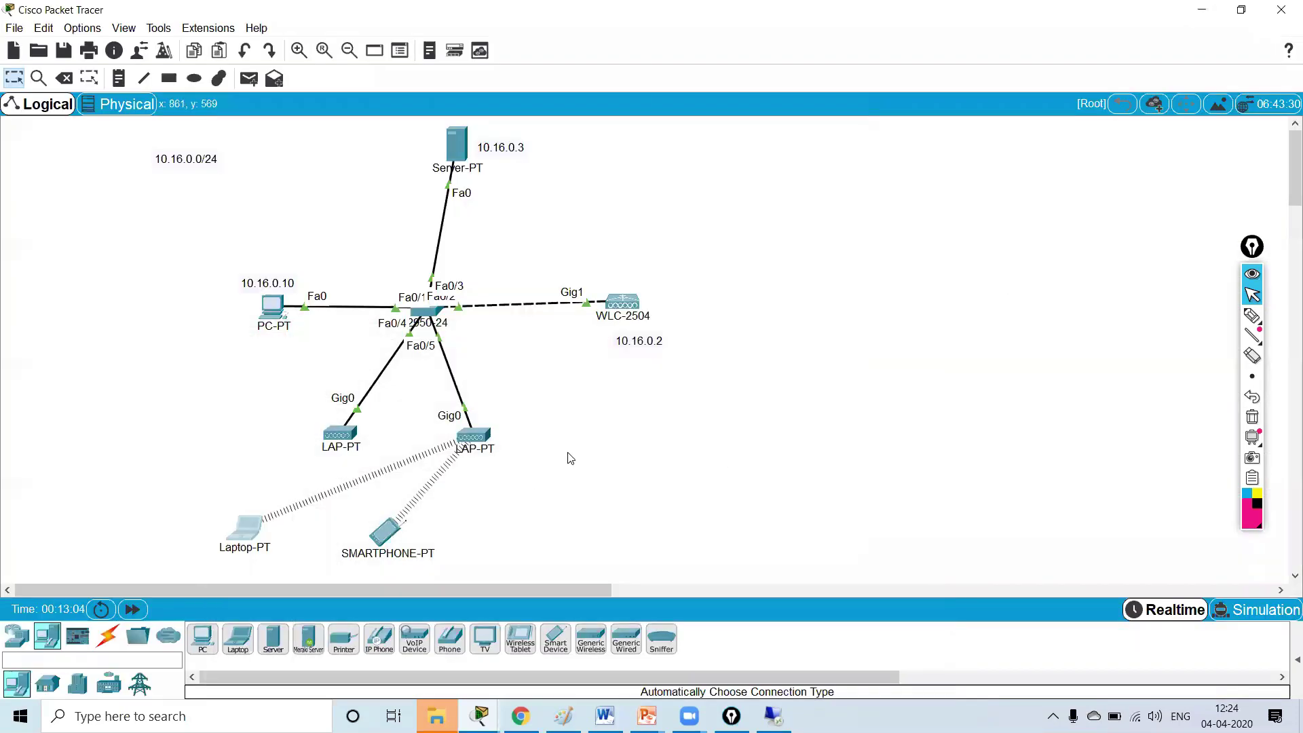